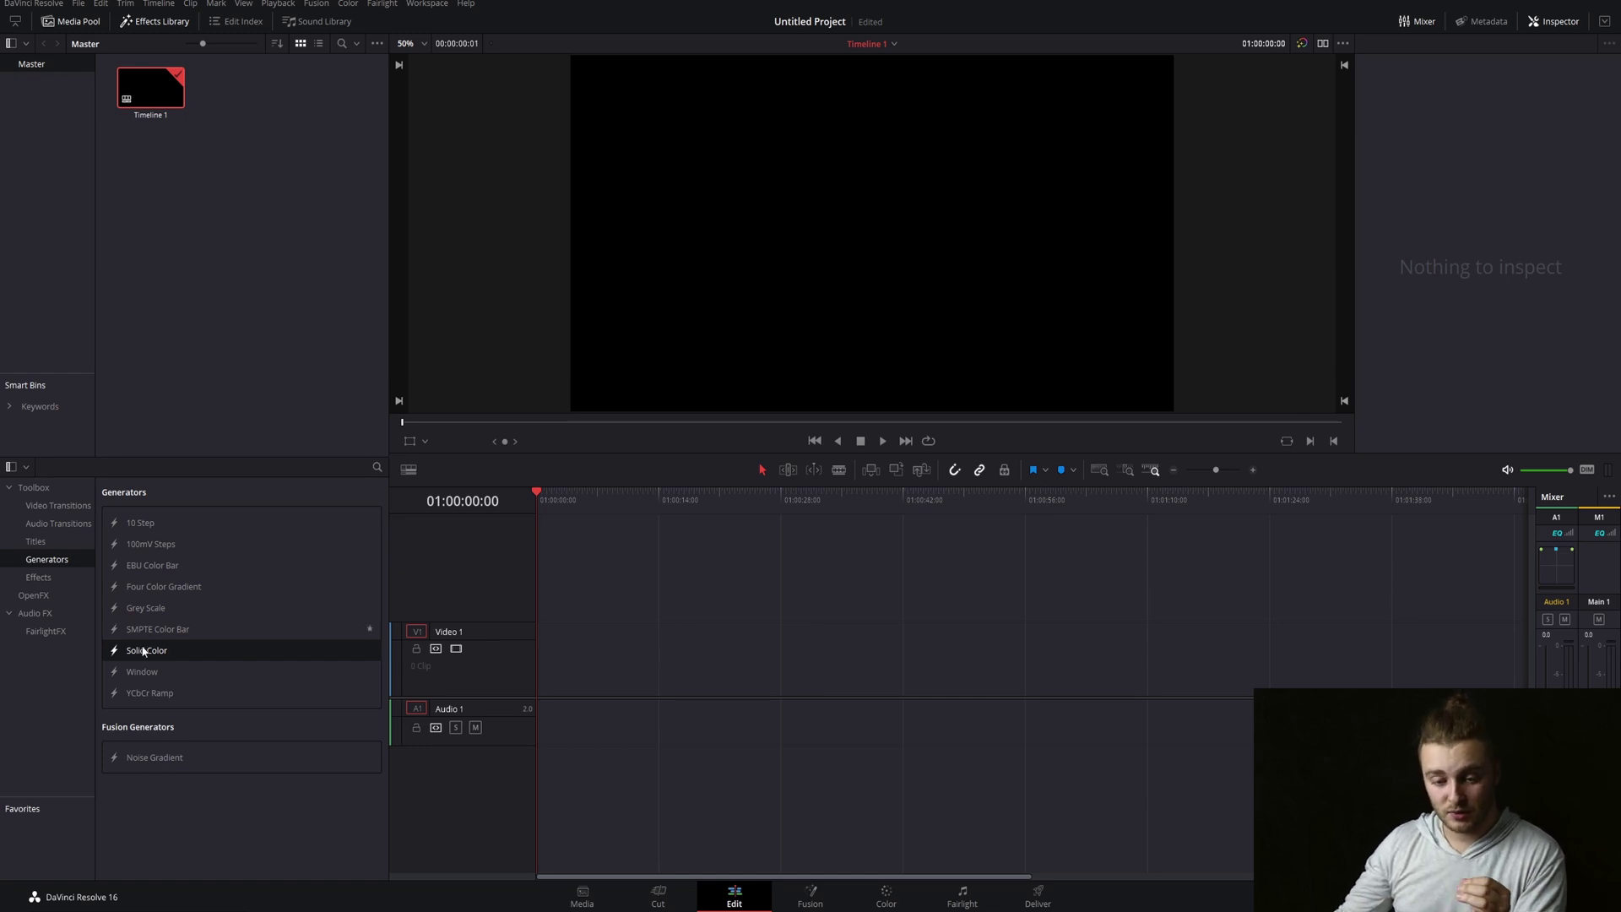
Place a Solid Color generator on V1 and a Fusion Composition clip on V2 above it
left_click_drag(142, 651, 572, 657)
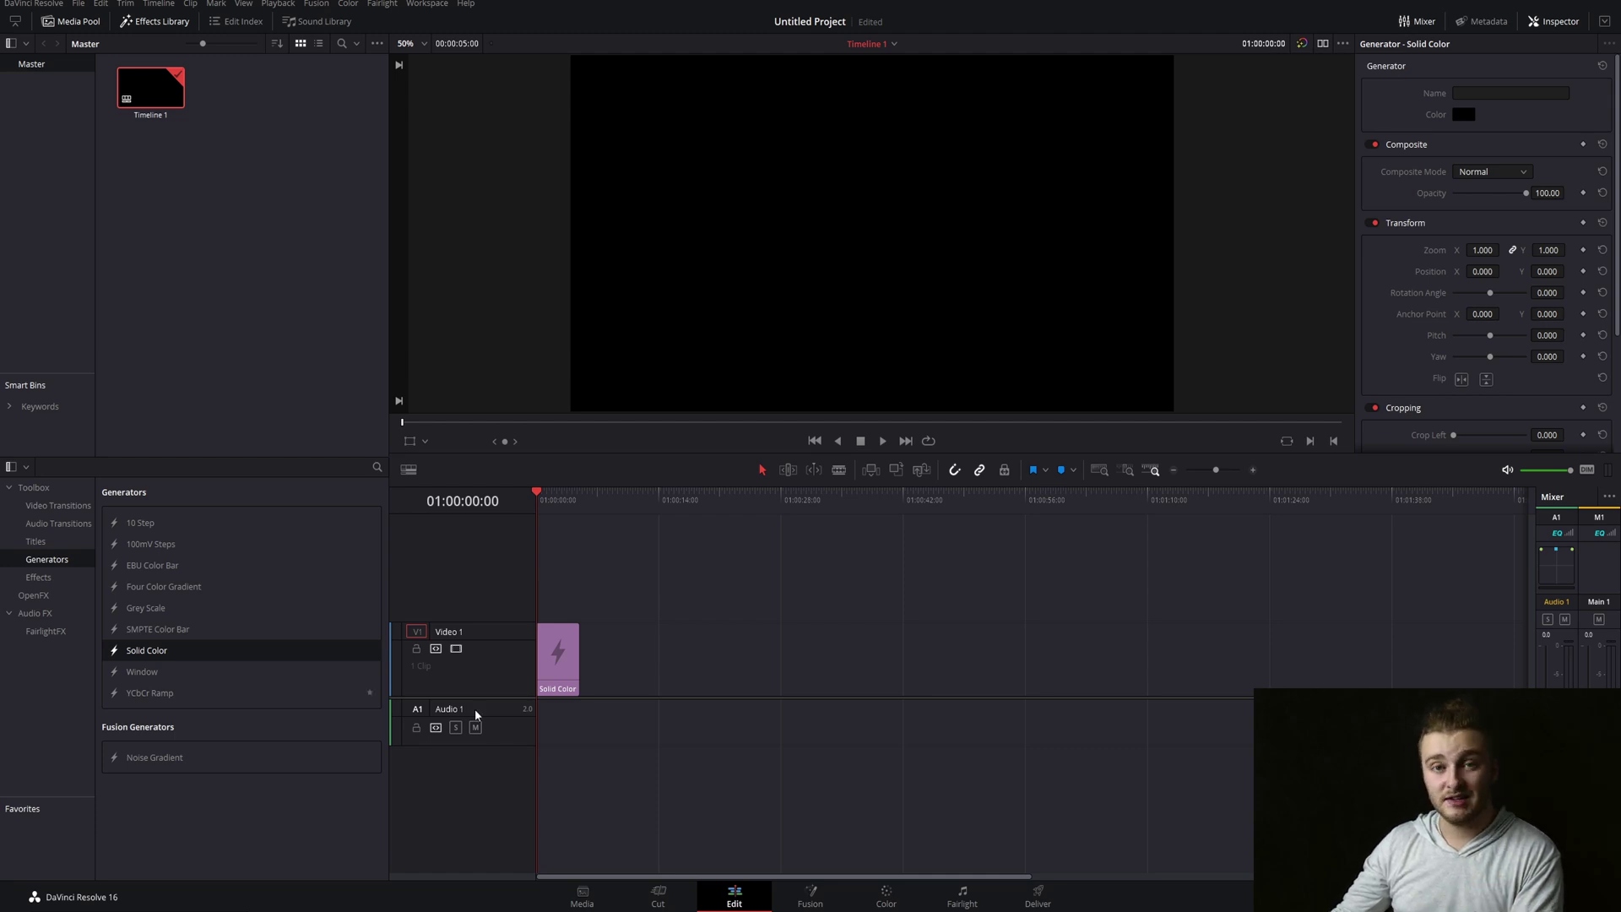
left_click(35, 579)
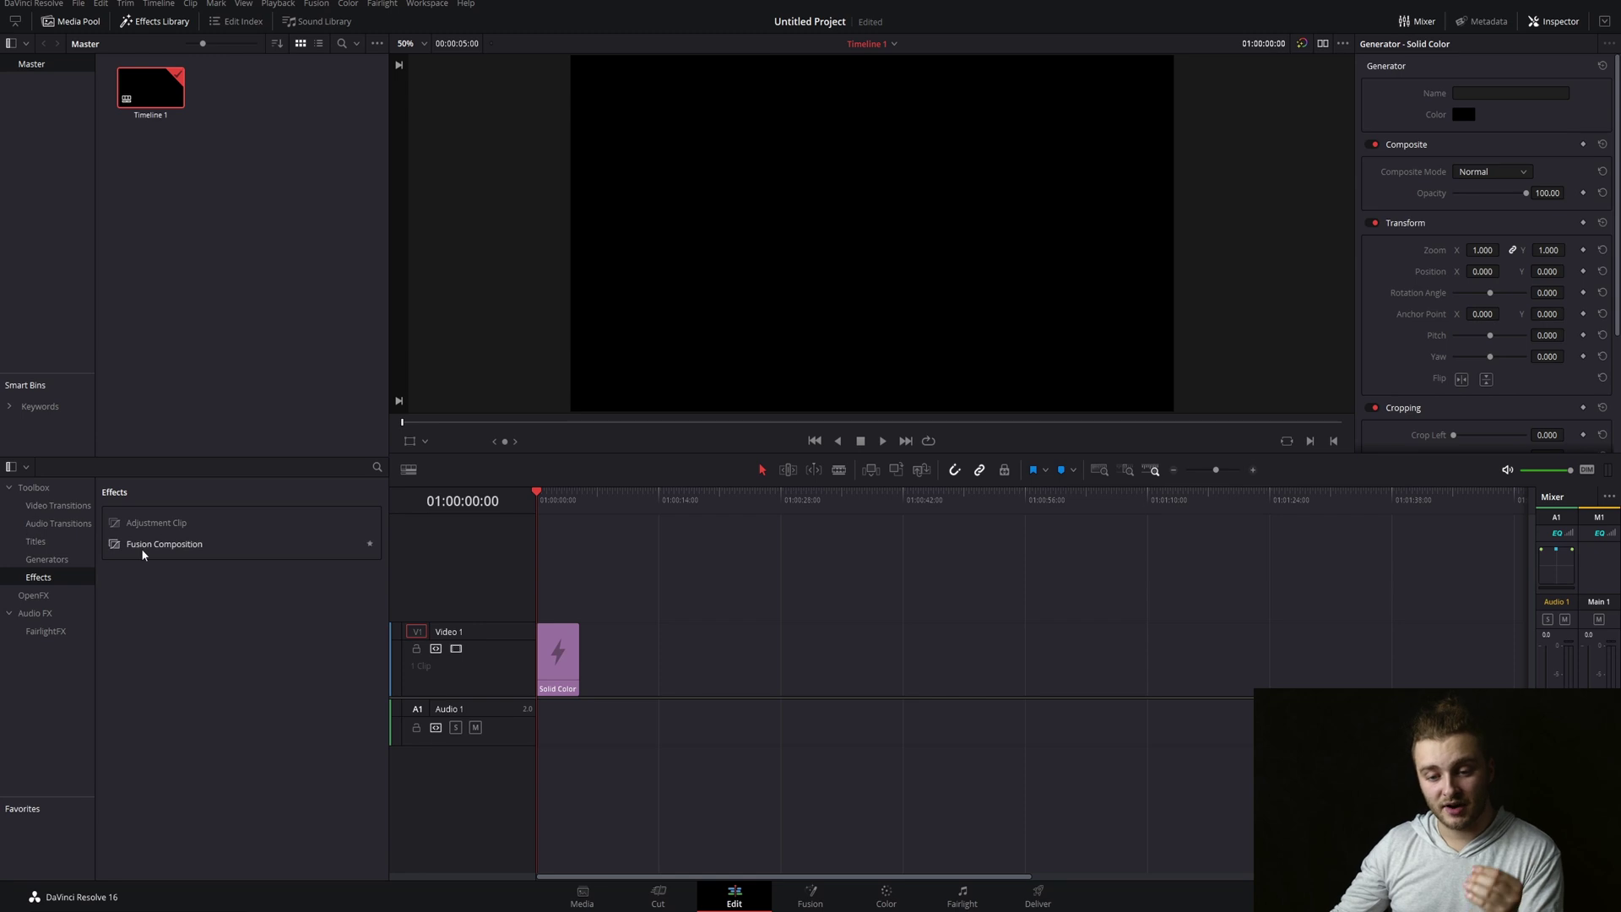
left_click_drag(143, 549, 543, 584)
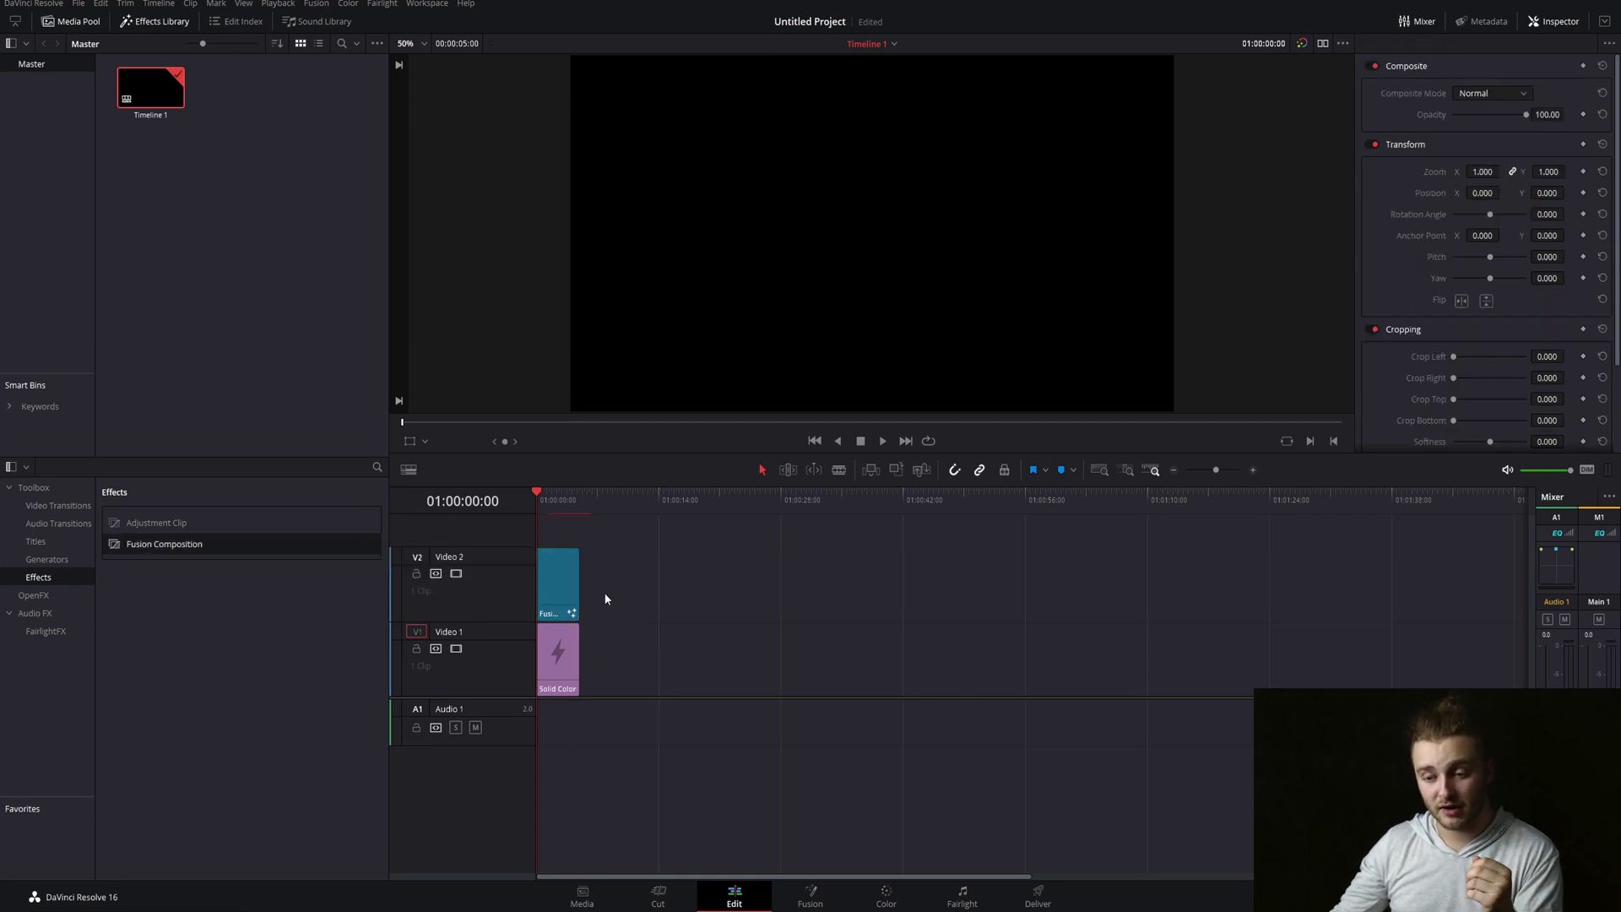
Open the Fusion page and add a Background node feeding MediaOut1
left_click(815, 902)
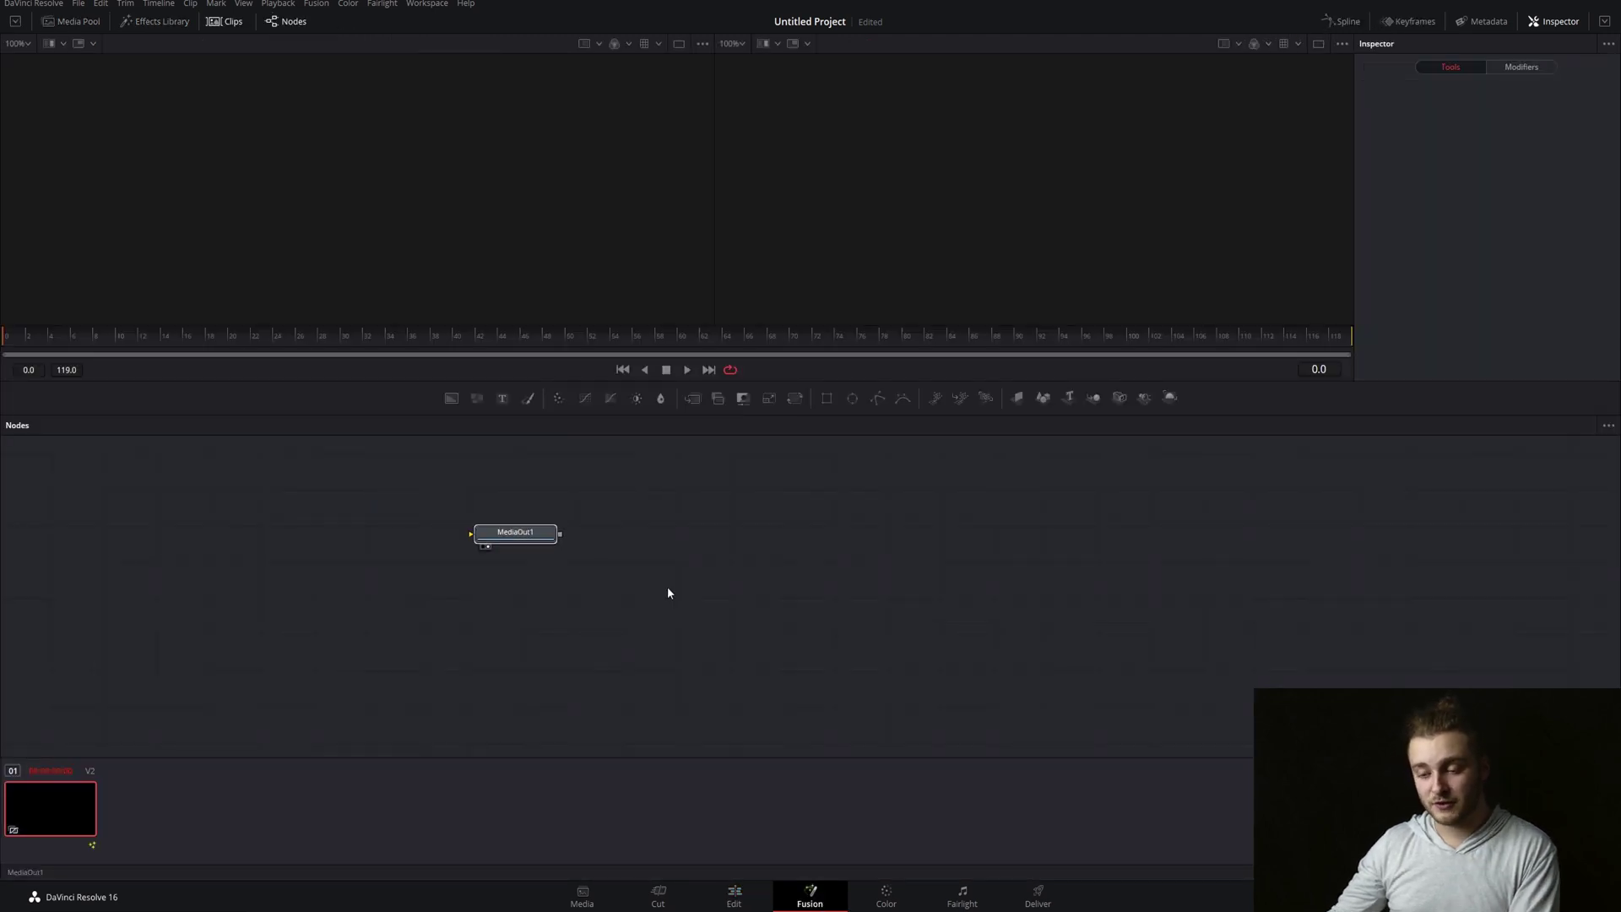
left_click(931, 555)
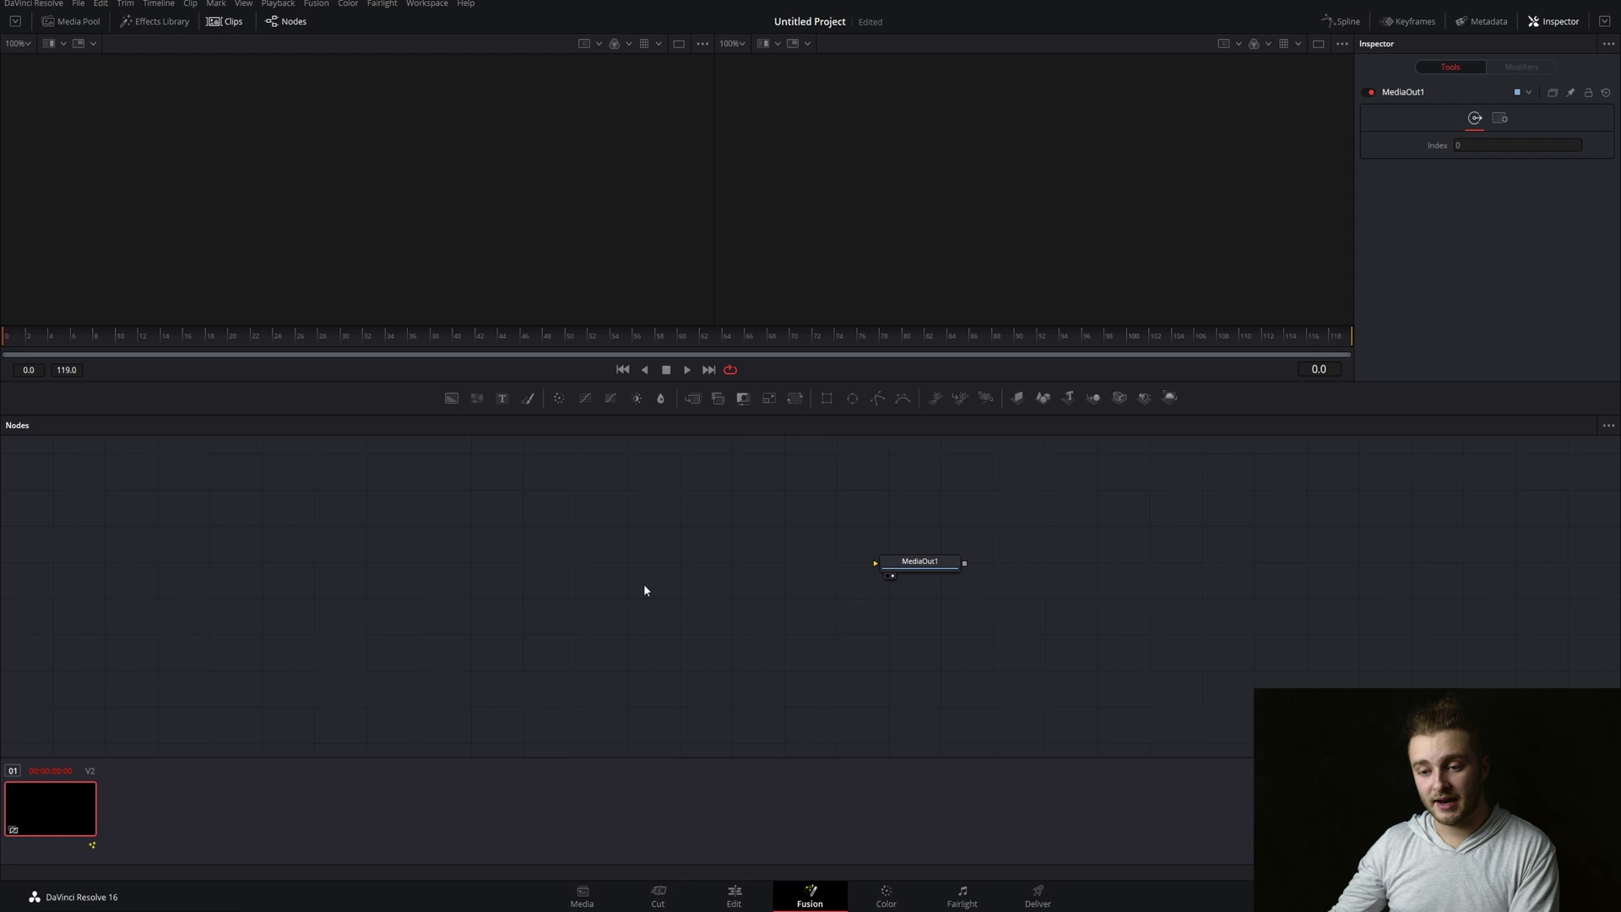
left_click(450, 399)
mouse_move(715, 643)
left_mouse_down()
mouse_move(369, 559)
mouse_move(887, 560)
left_mouse_up()
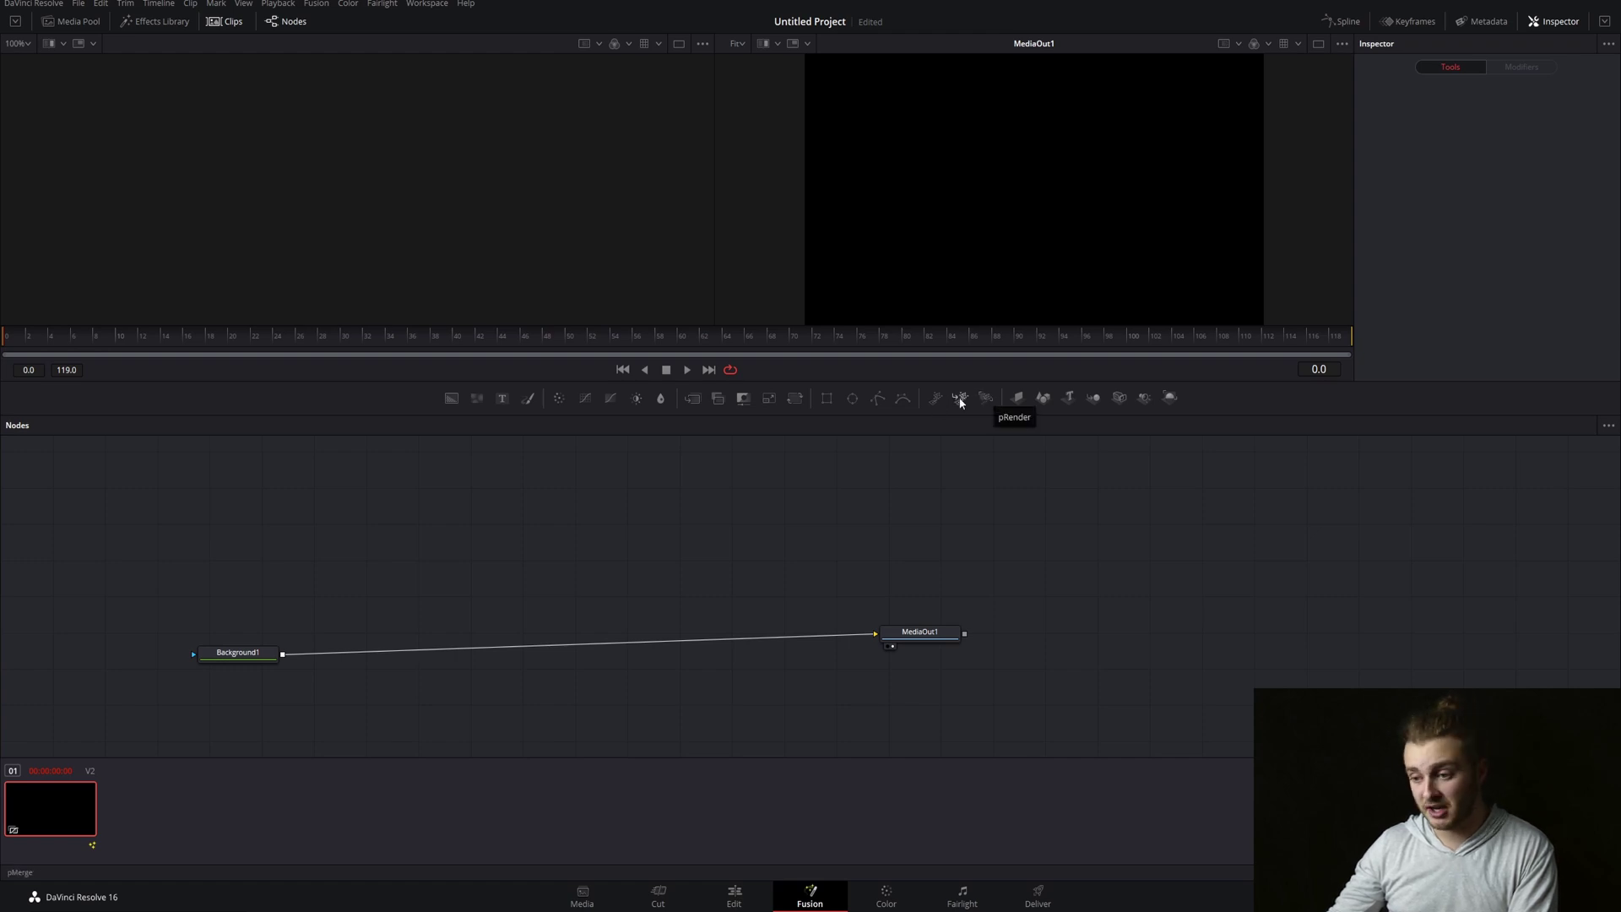
Chain pEmitter, pMerge and pRender, and merge pRender's output over Background1 via Merge1
left_click(936, 400)
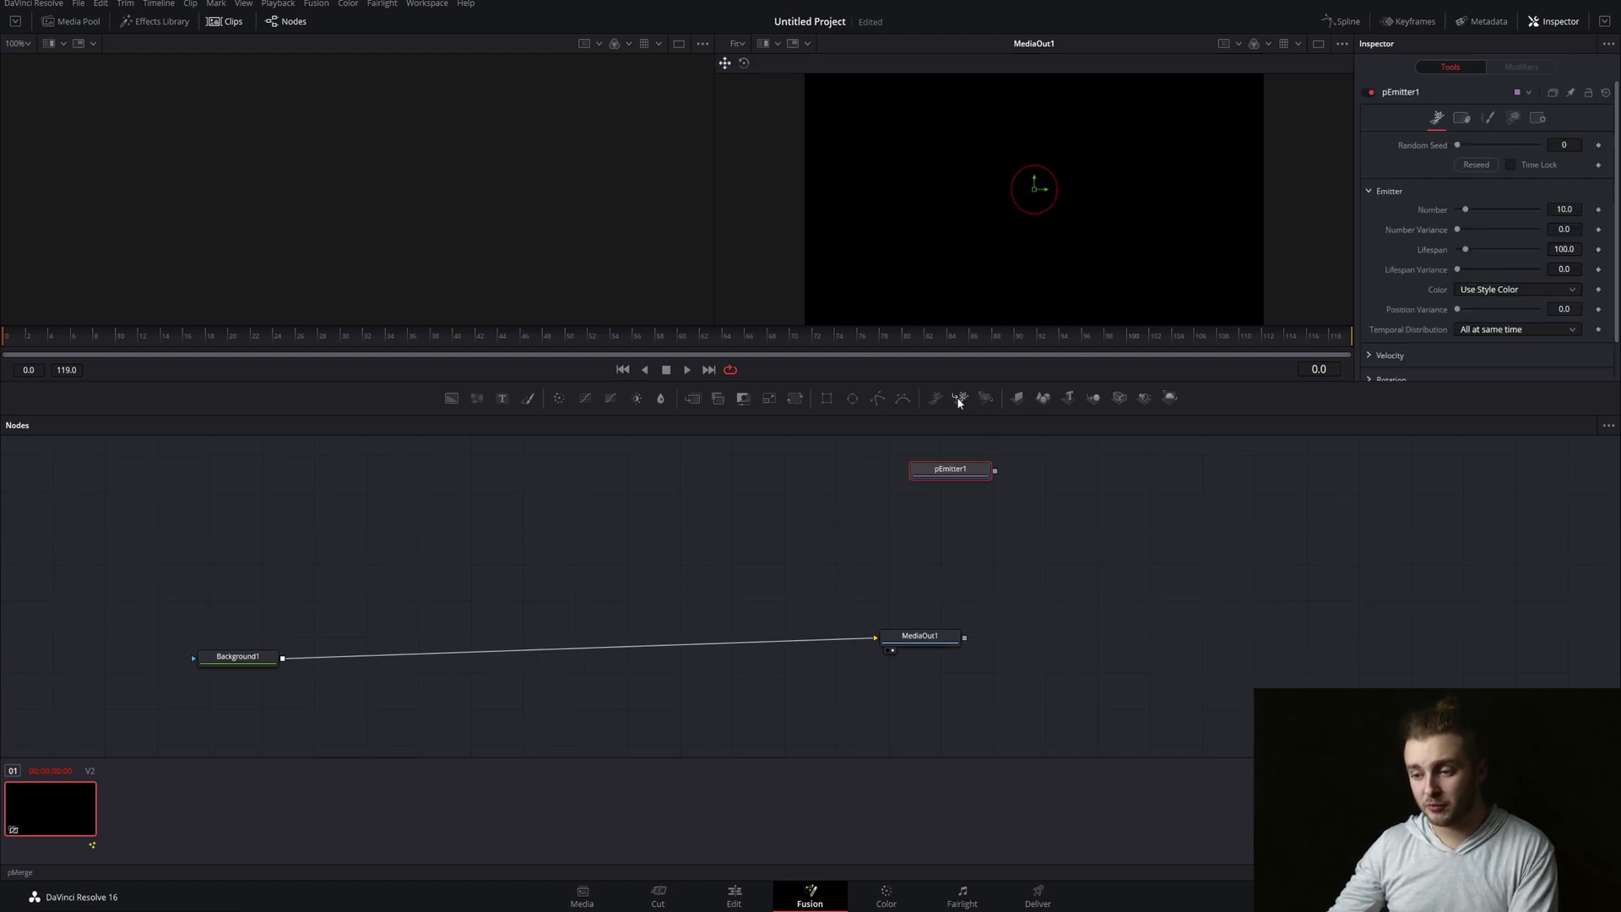
left_click(959, 399)
left_click(982, 400)
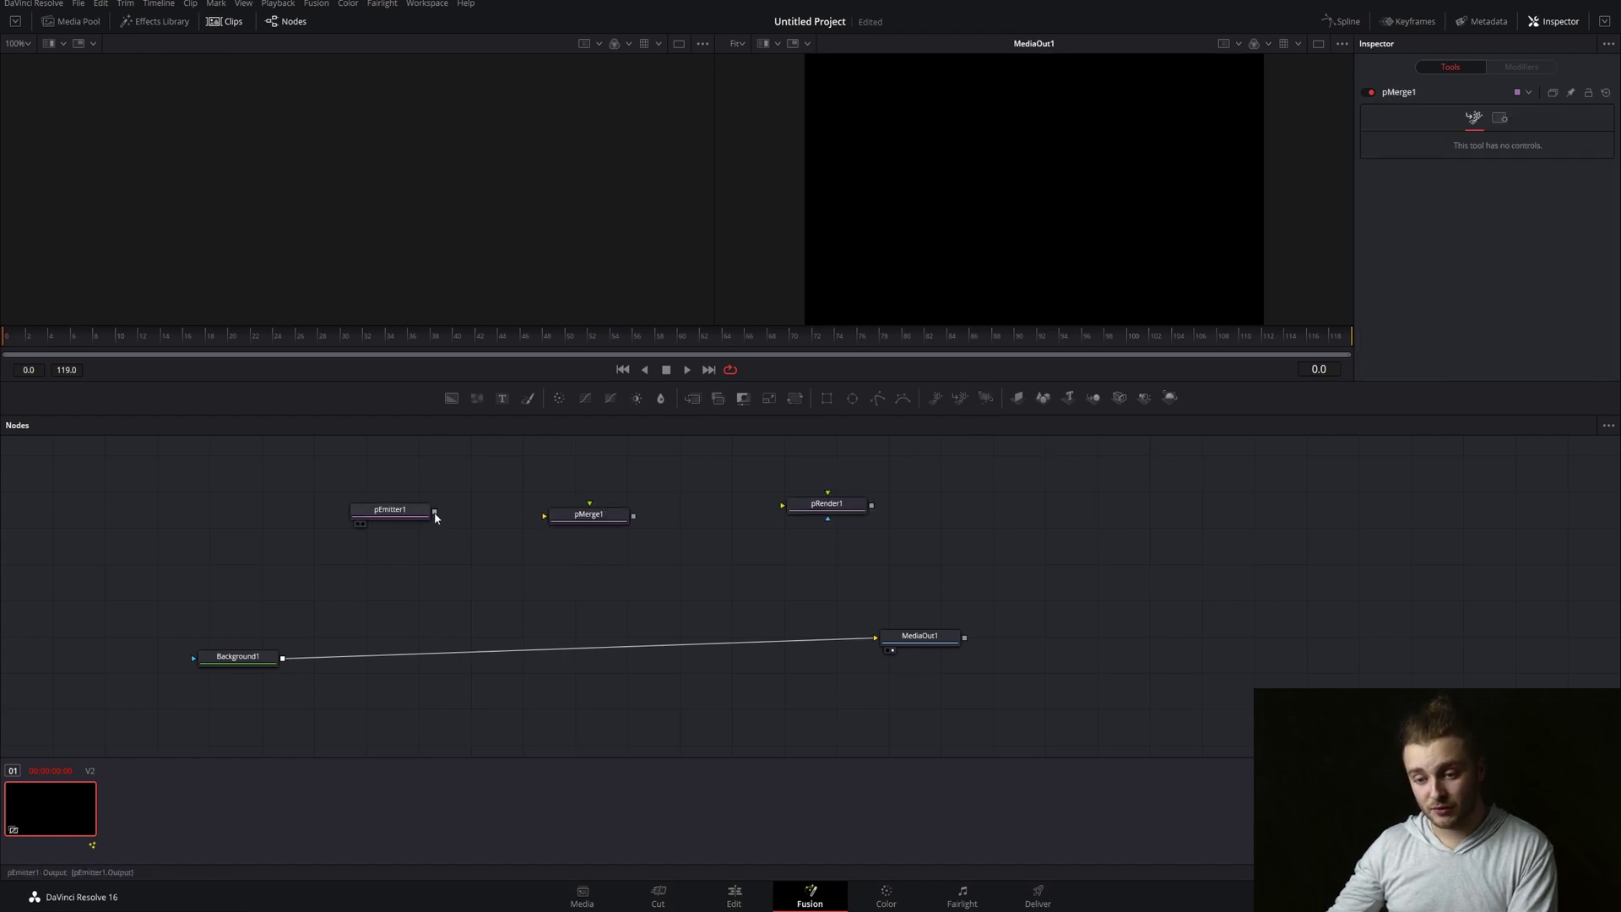
left_click_drag(434, 512, 780, 505)
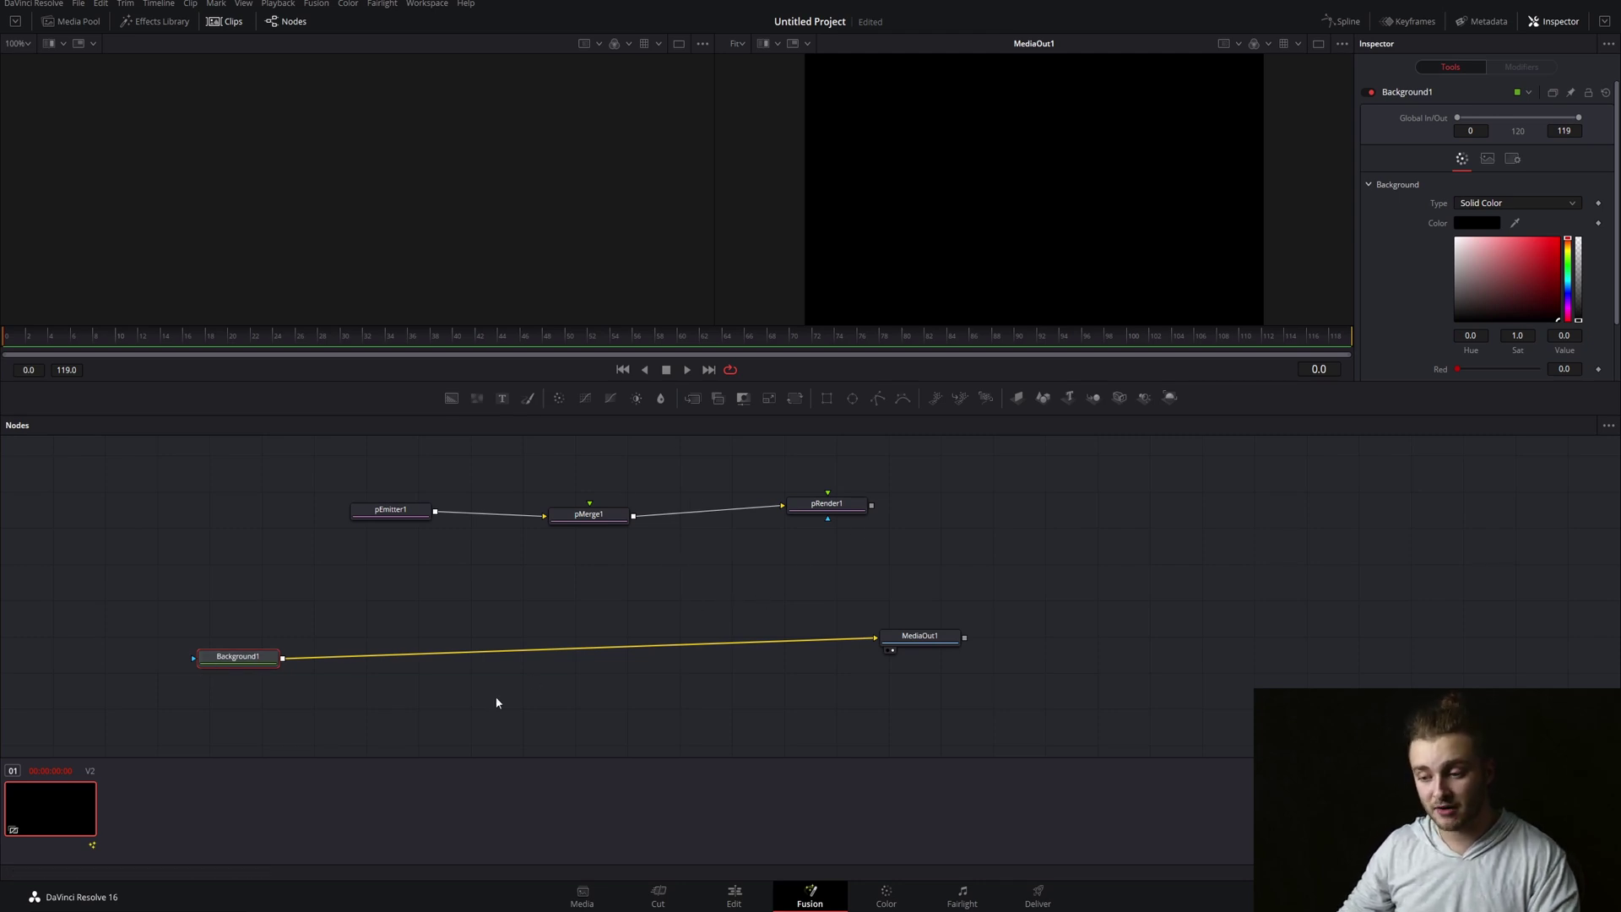
left_click(695, 397)
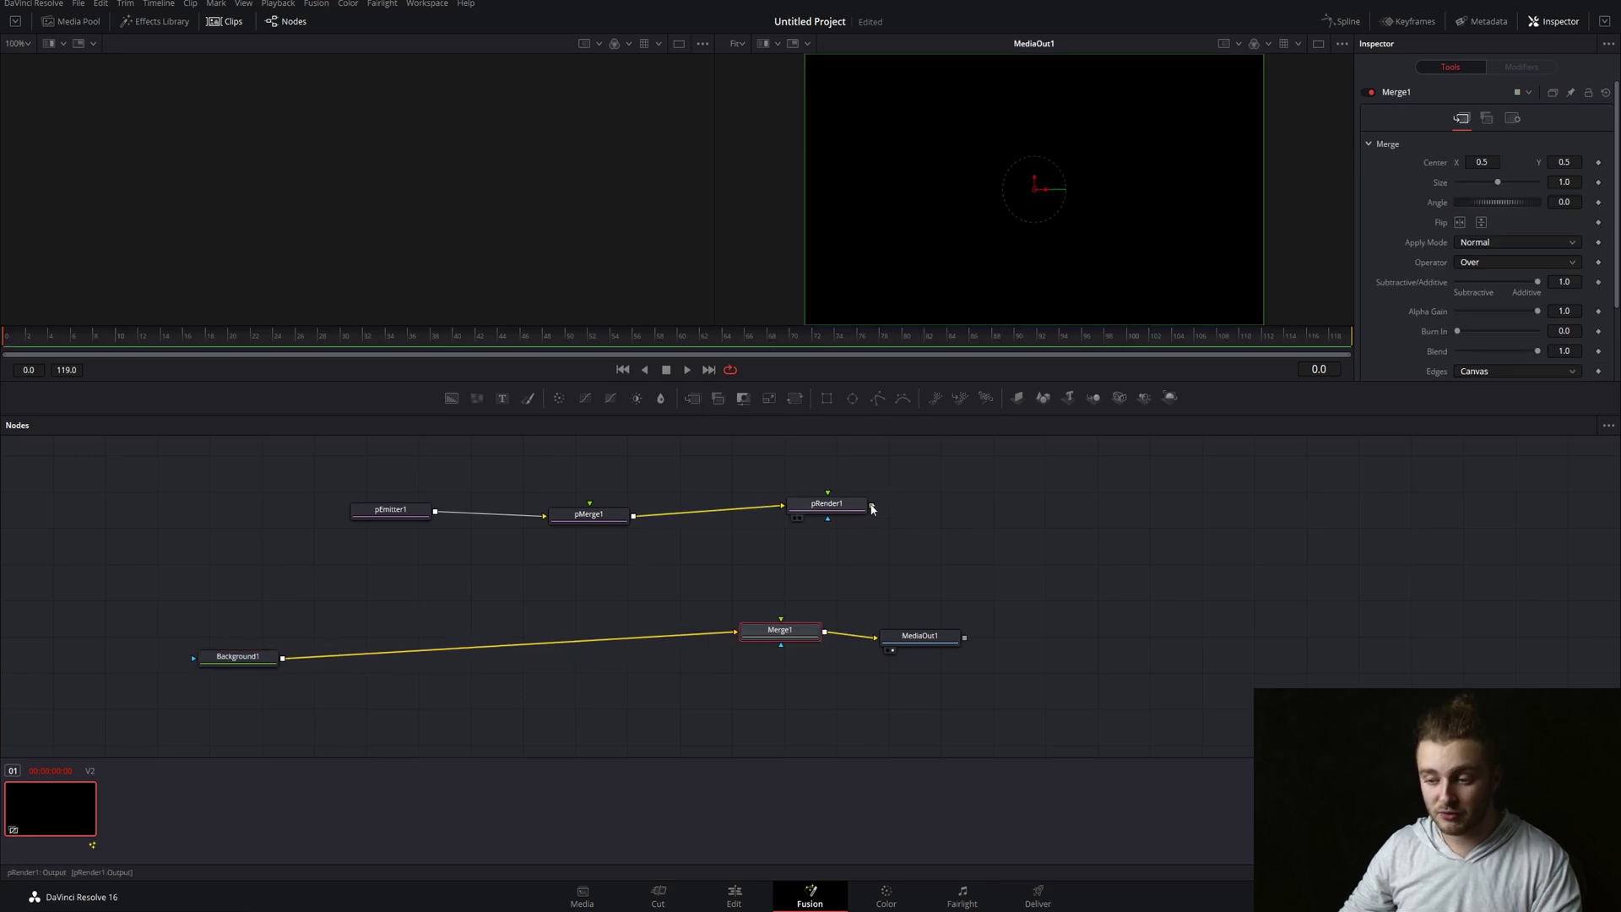
left_click_drag(873, 507, 767, 634)
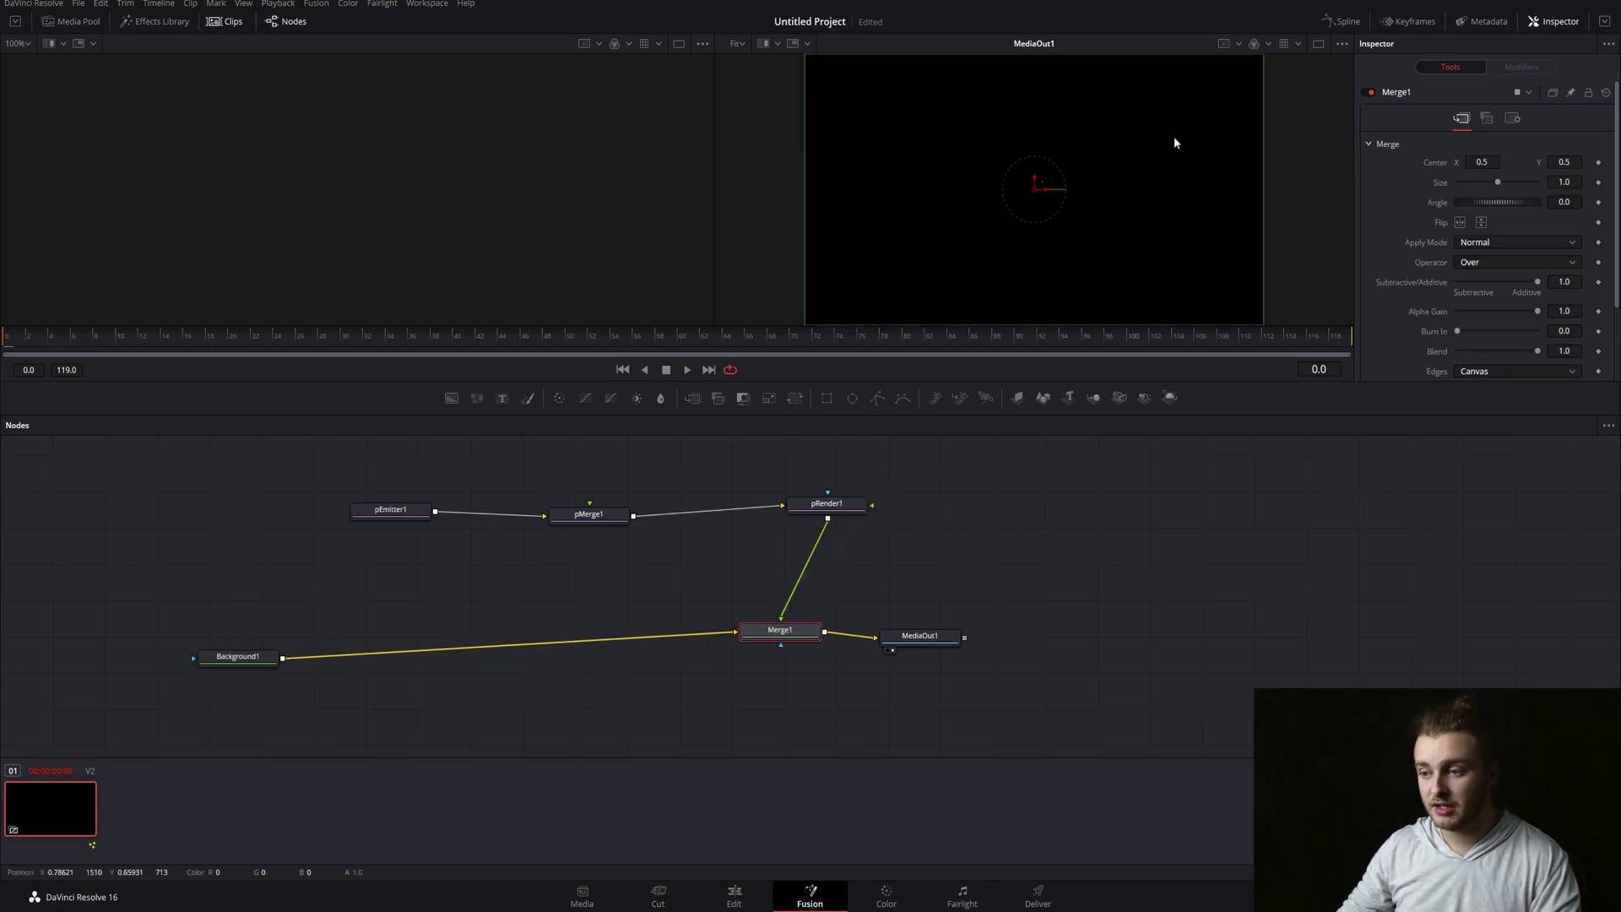
scroll(1040, 177, "up", 2)
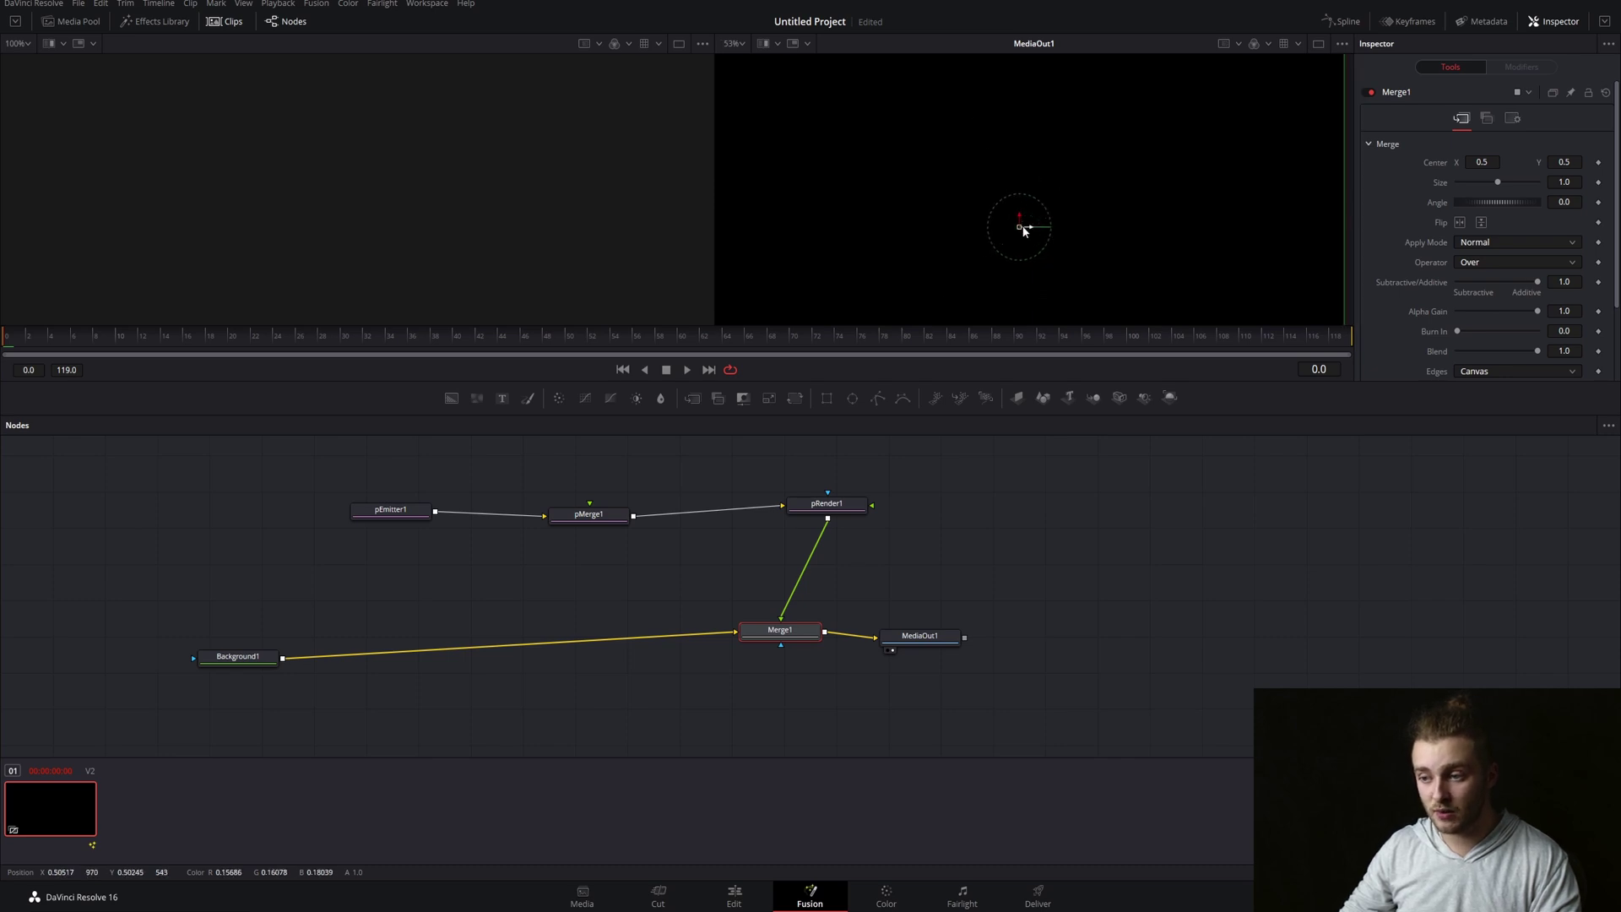
key("ctrl+f")
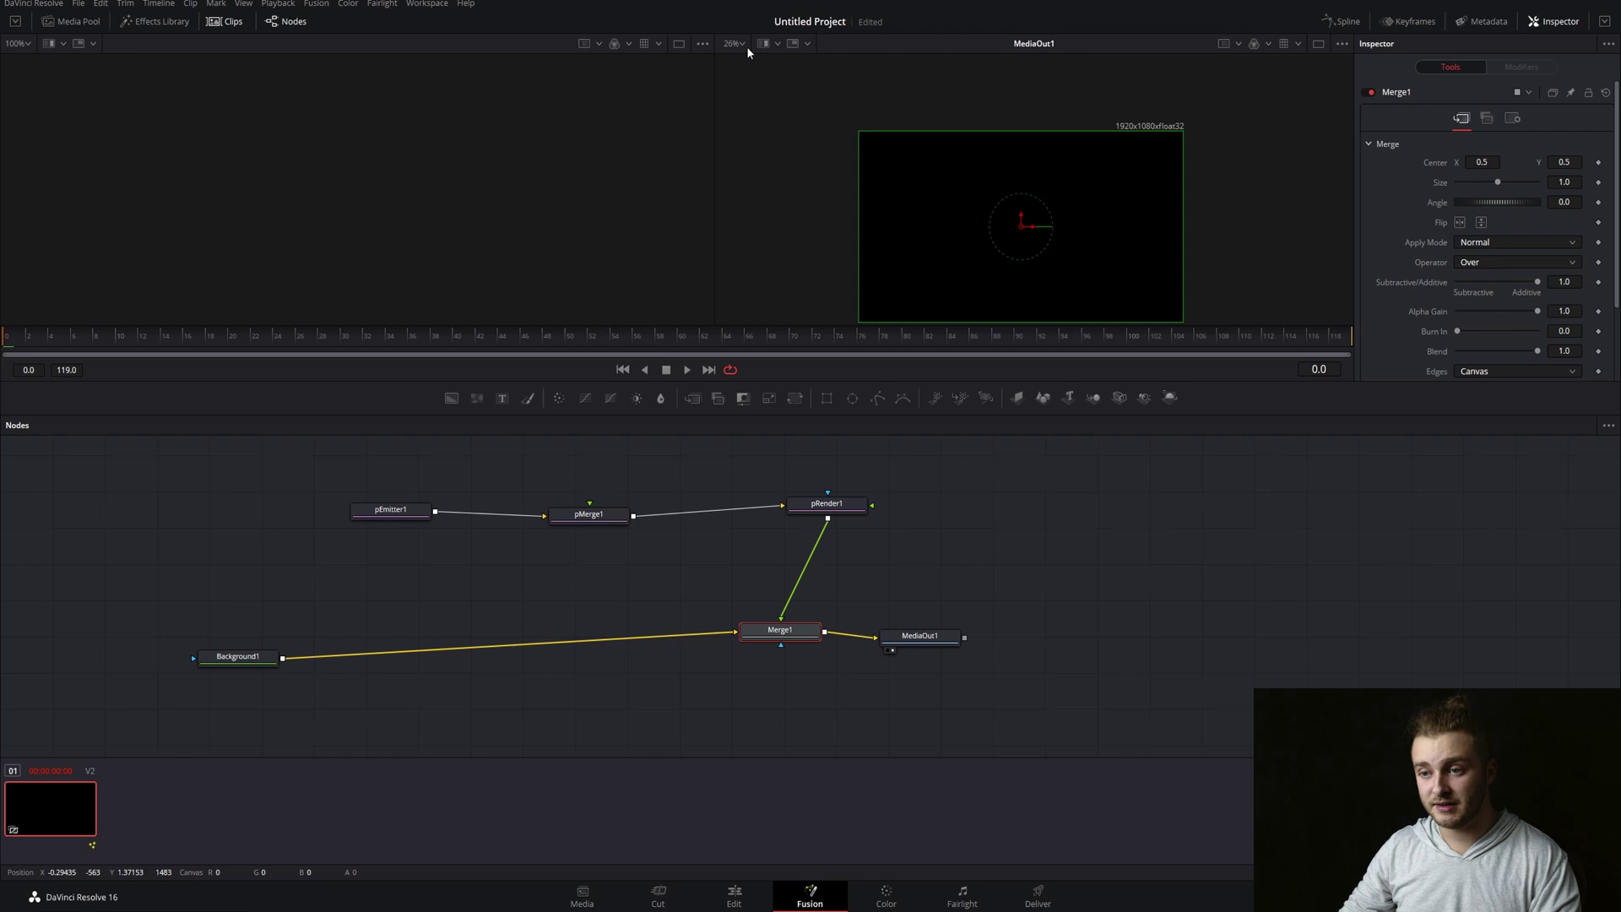
Review pEmitter1's Velocity, Rotation and Spin sections, confirming their values are all zero
left_click(744, 45)
mouse_move(348, 502)
left_mouse_down()
mouse_move(395, 511)
mouse_move(346, 511)
left_mouse_up()
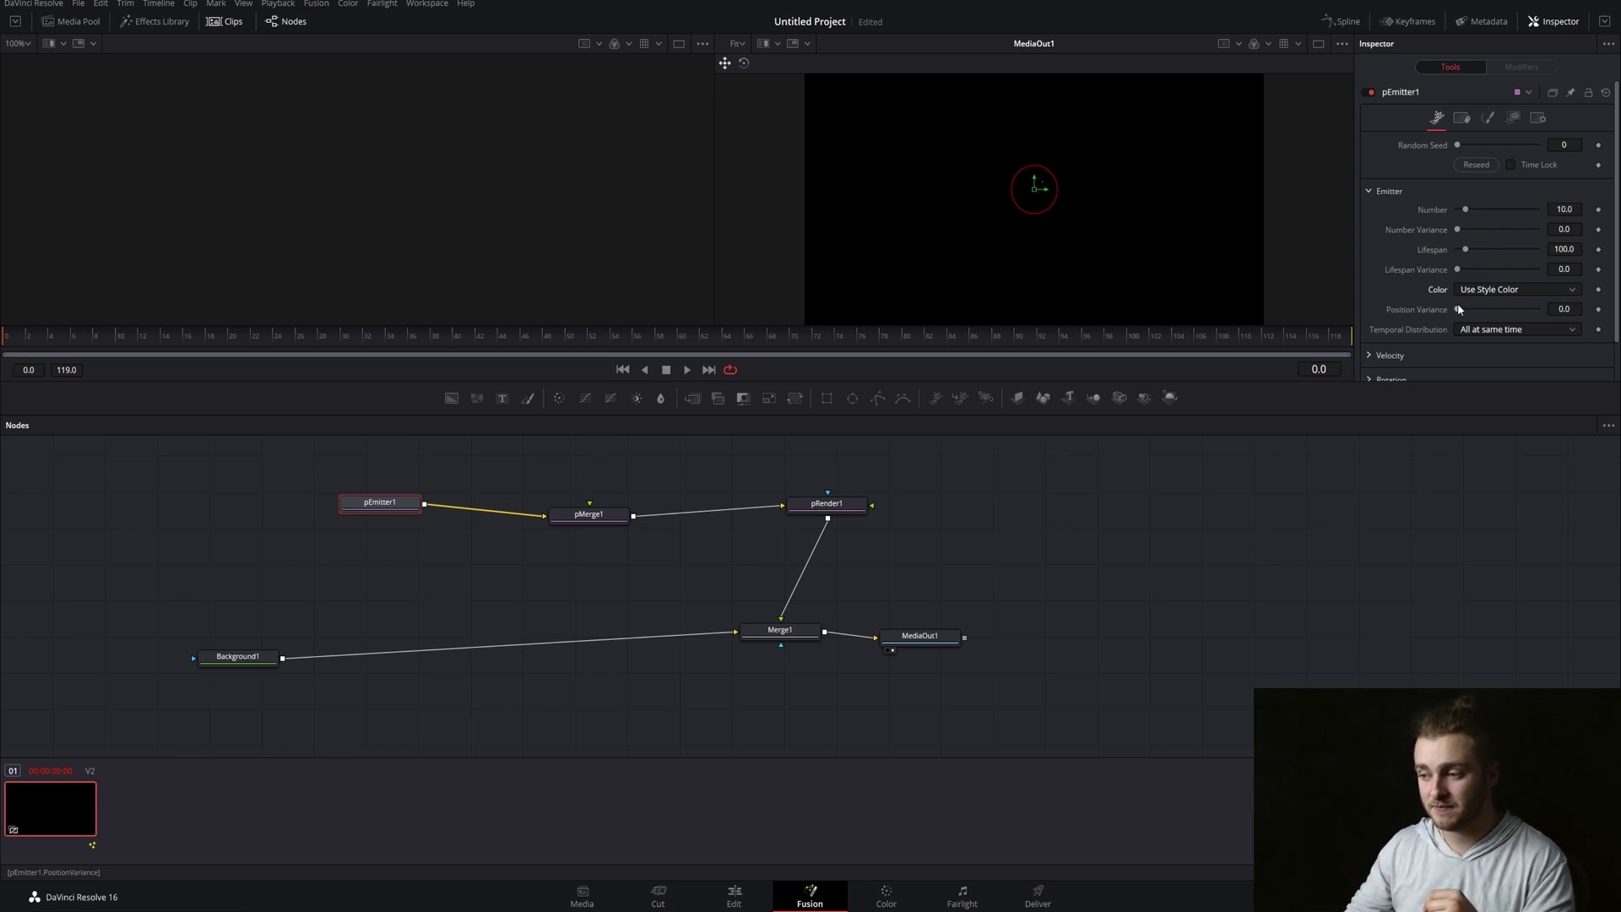
scroll(1457, 302, "down", 2)
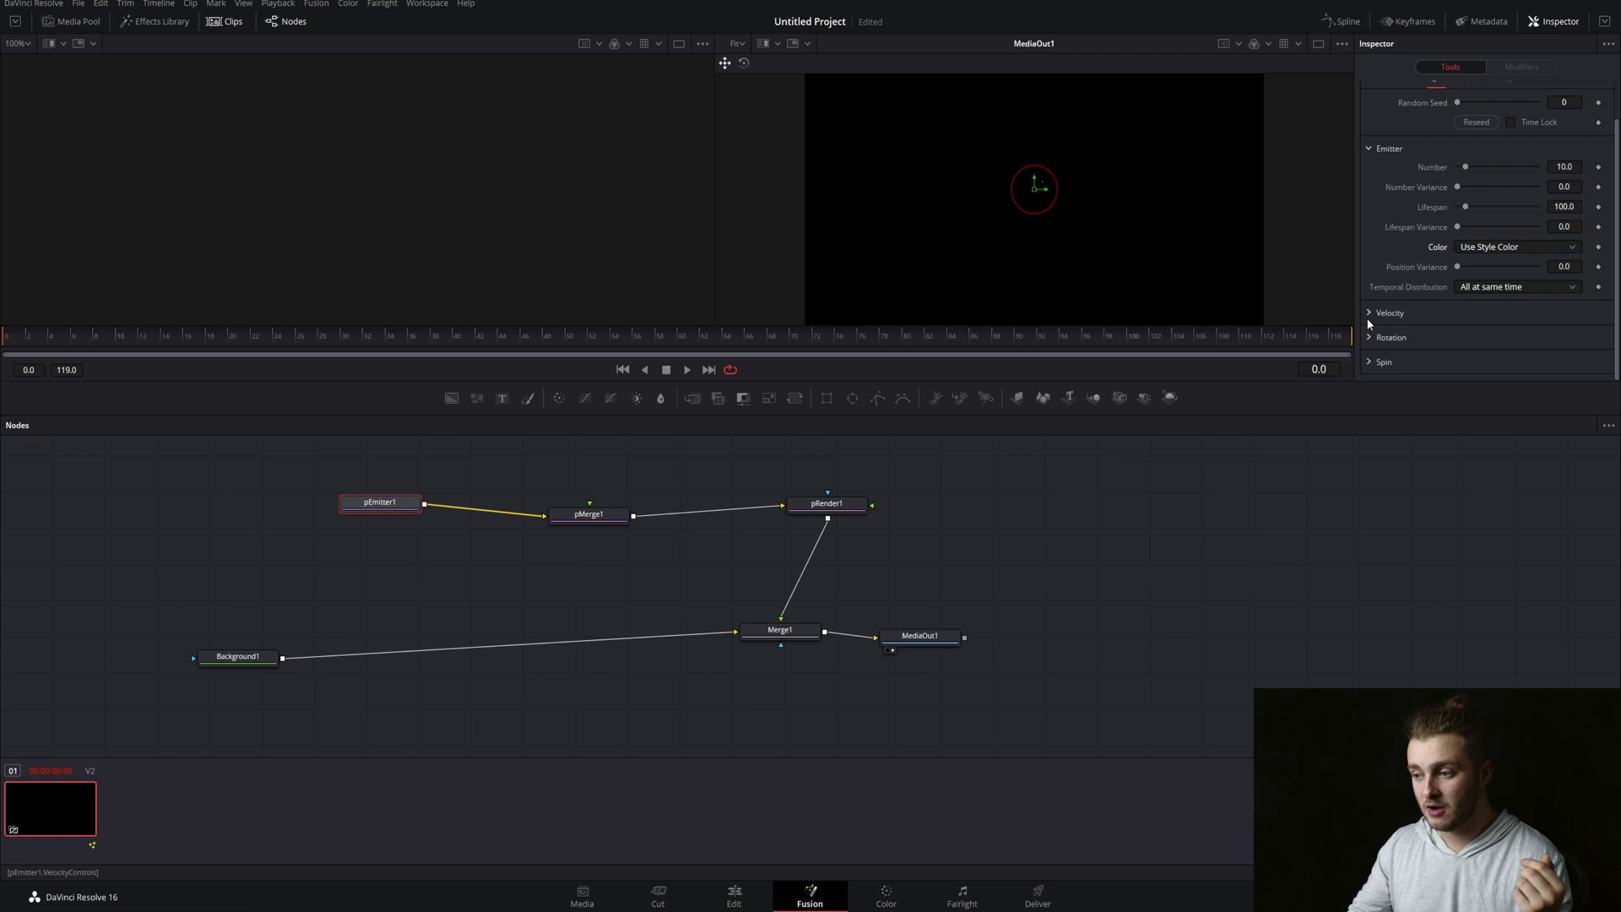
left_click(1366, 313)
scroll(1400, 311, "down", 3)
scroll(1401, 310, "down", 2)
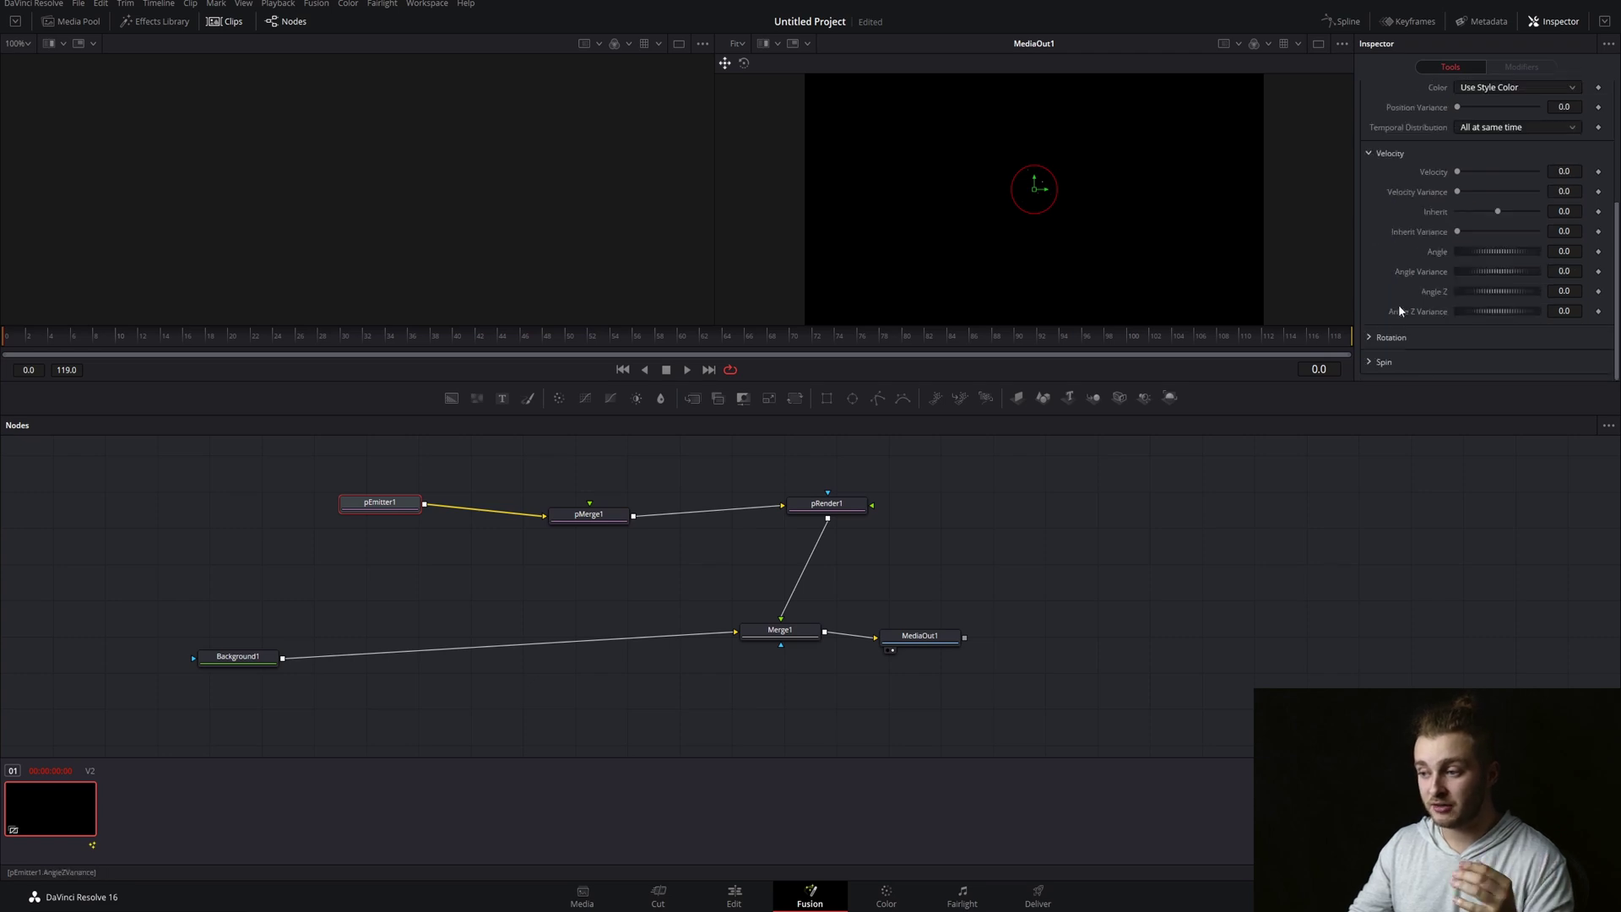
left_click(1373, 152)
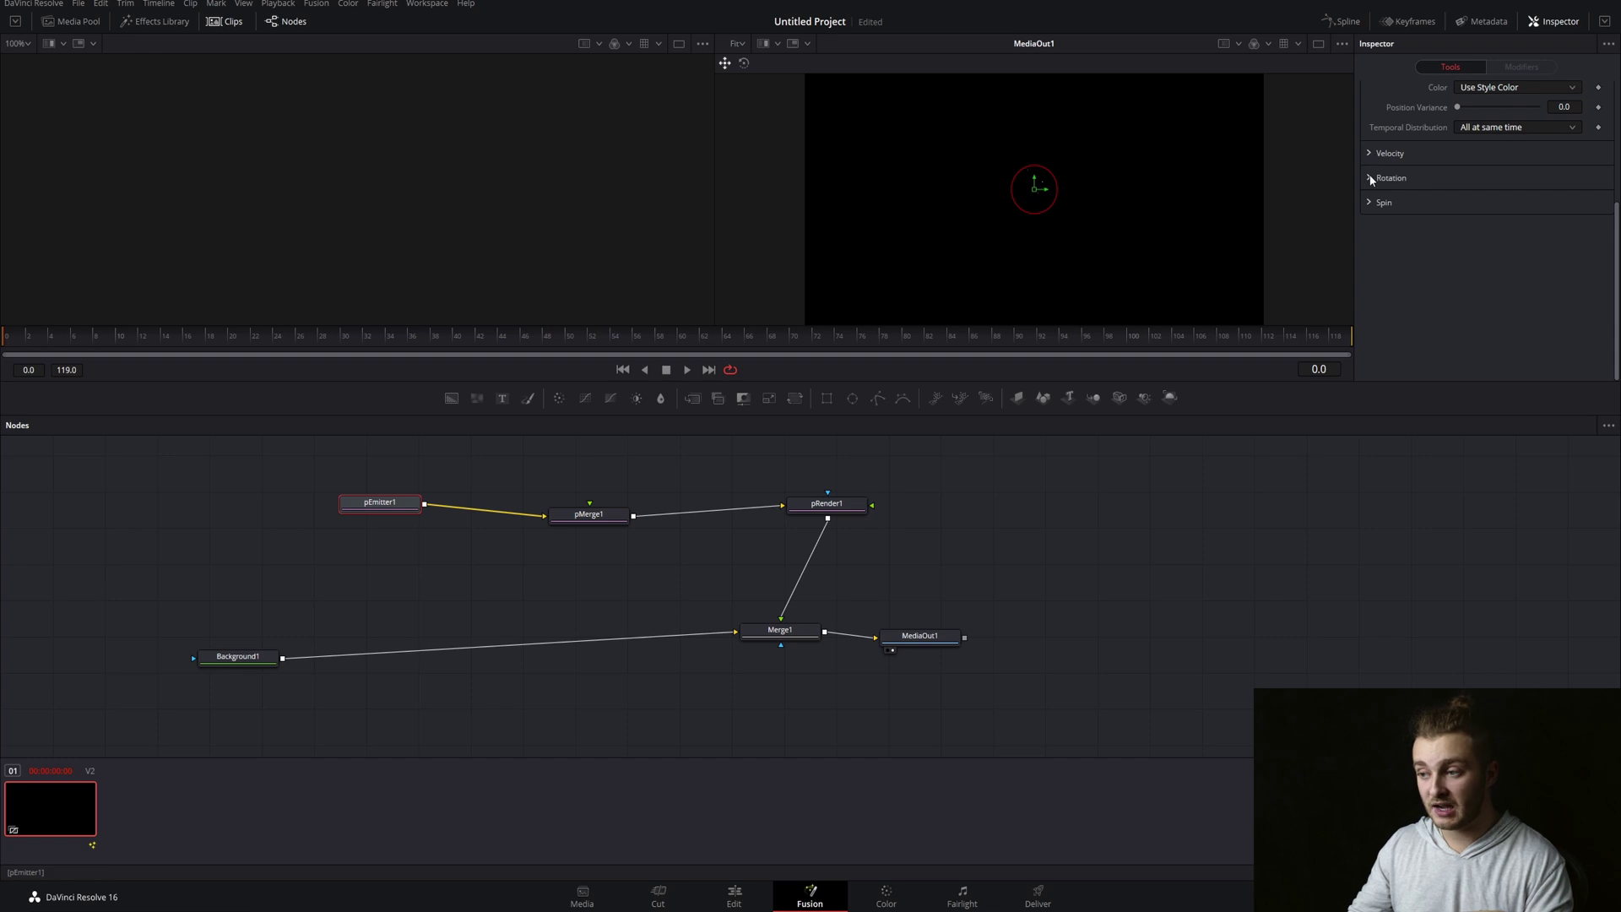
left_click(1370, 179)
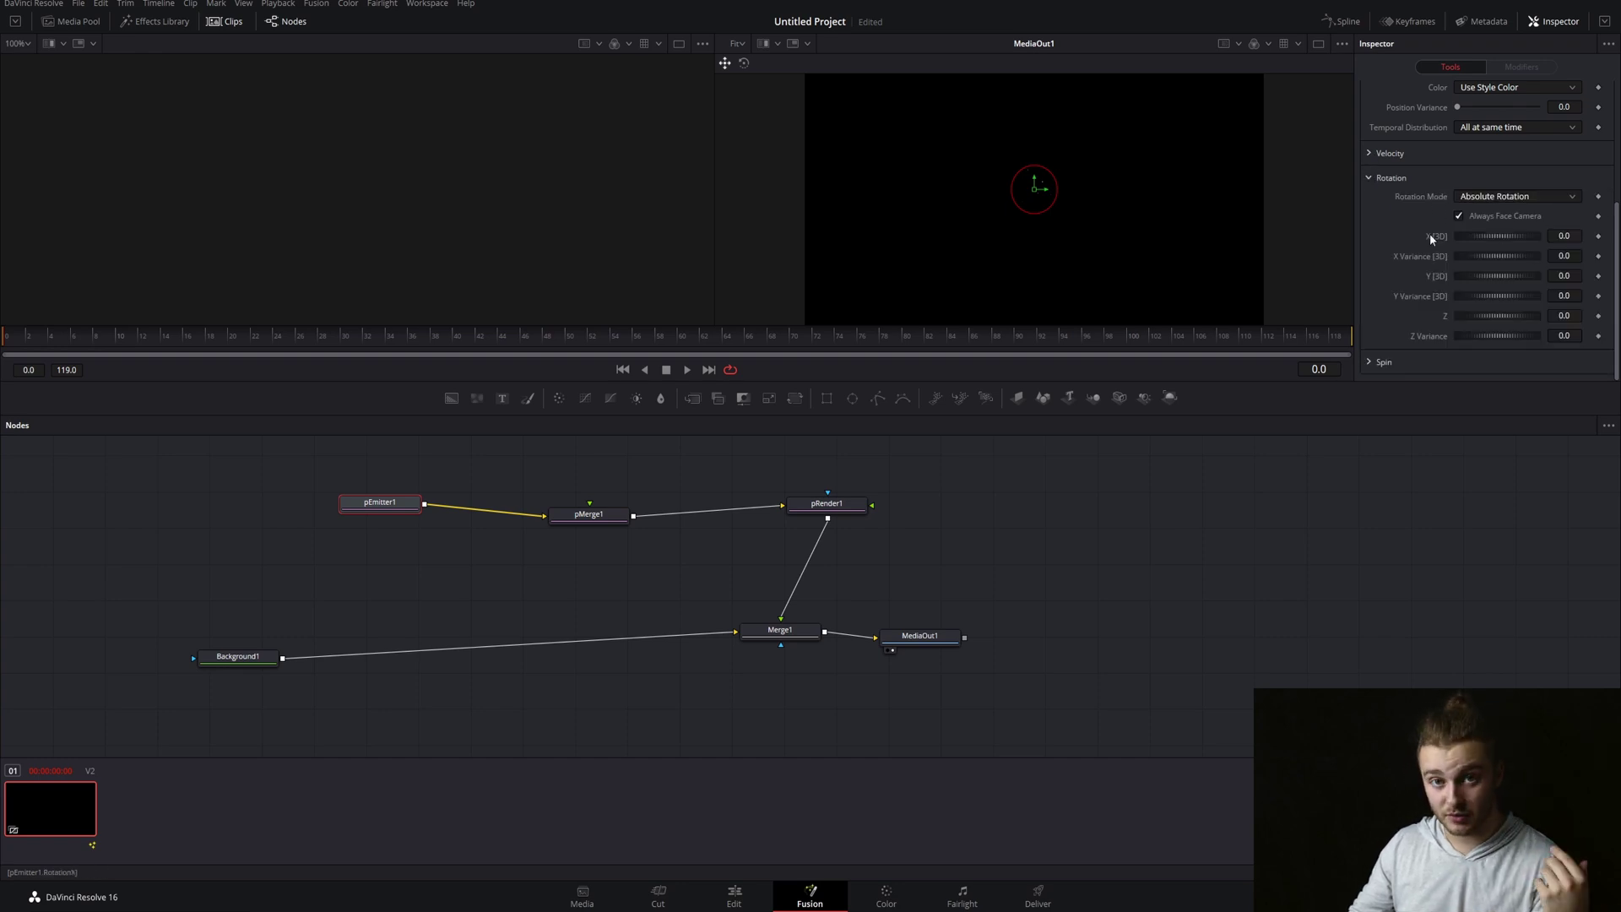
left_click(1371, 177)
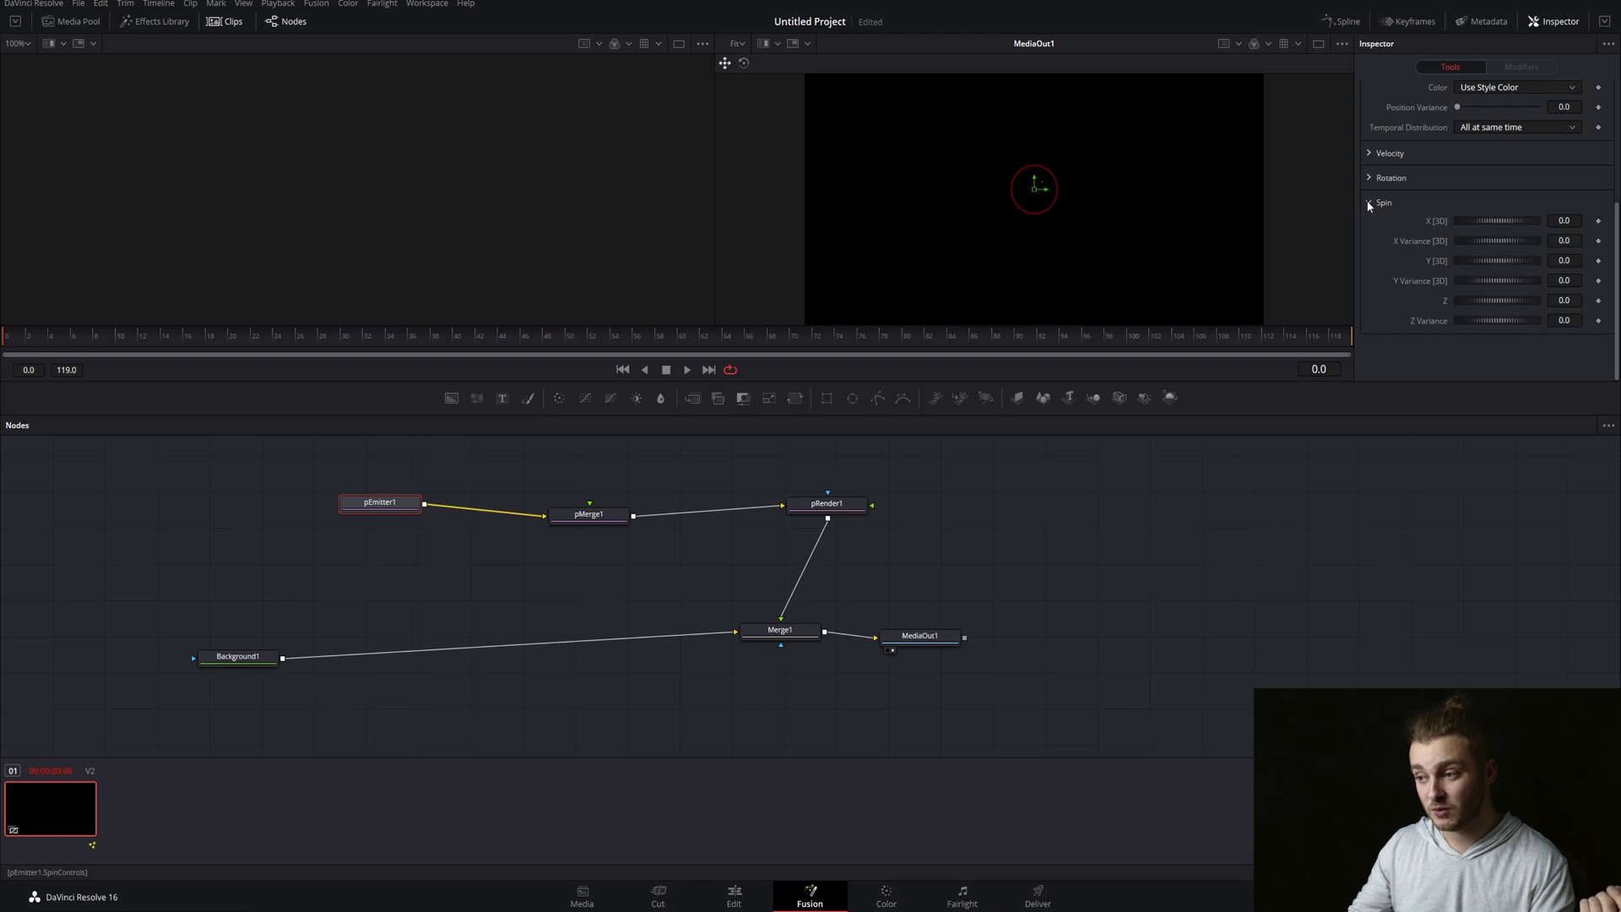
left_click(1369, 203)
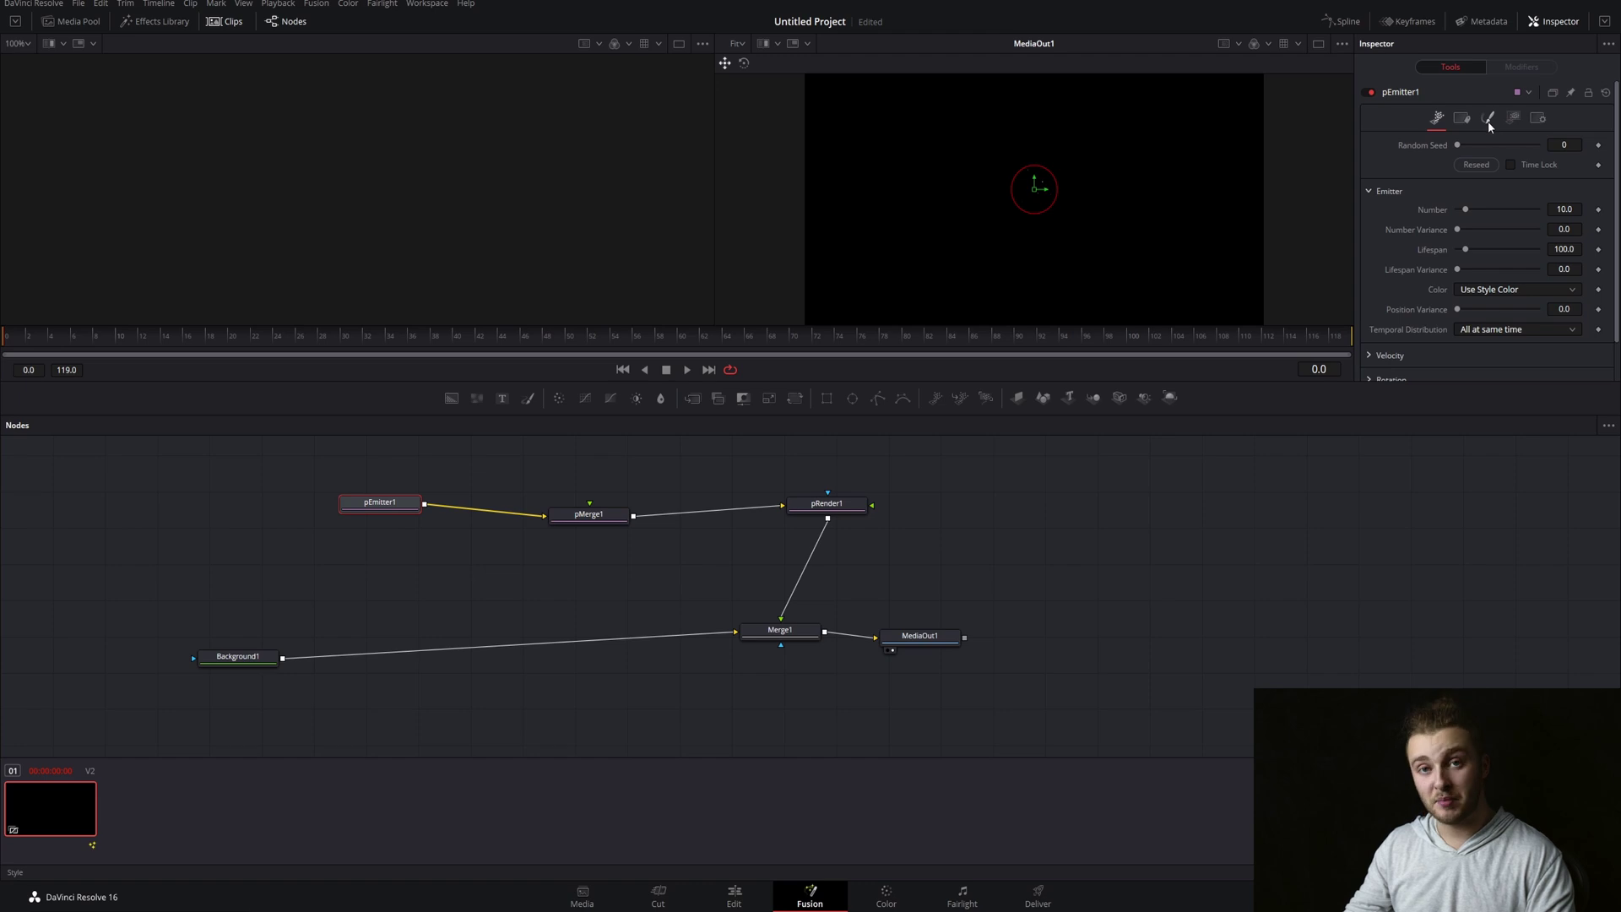
left_click(1488, 120)
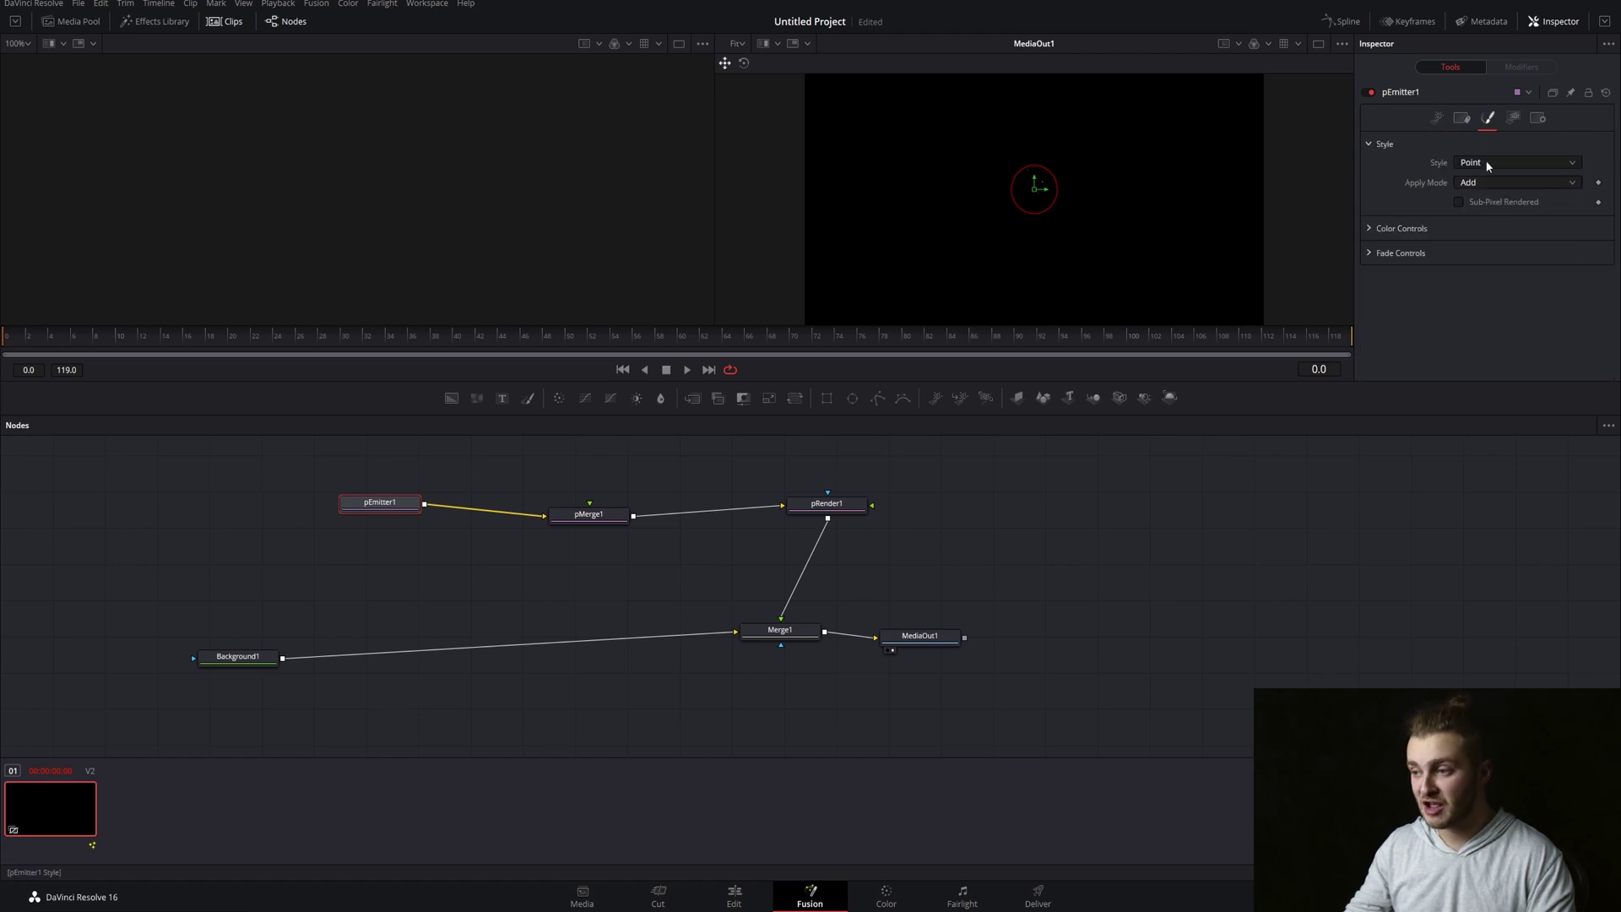
left_click(1486, 163)
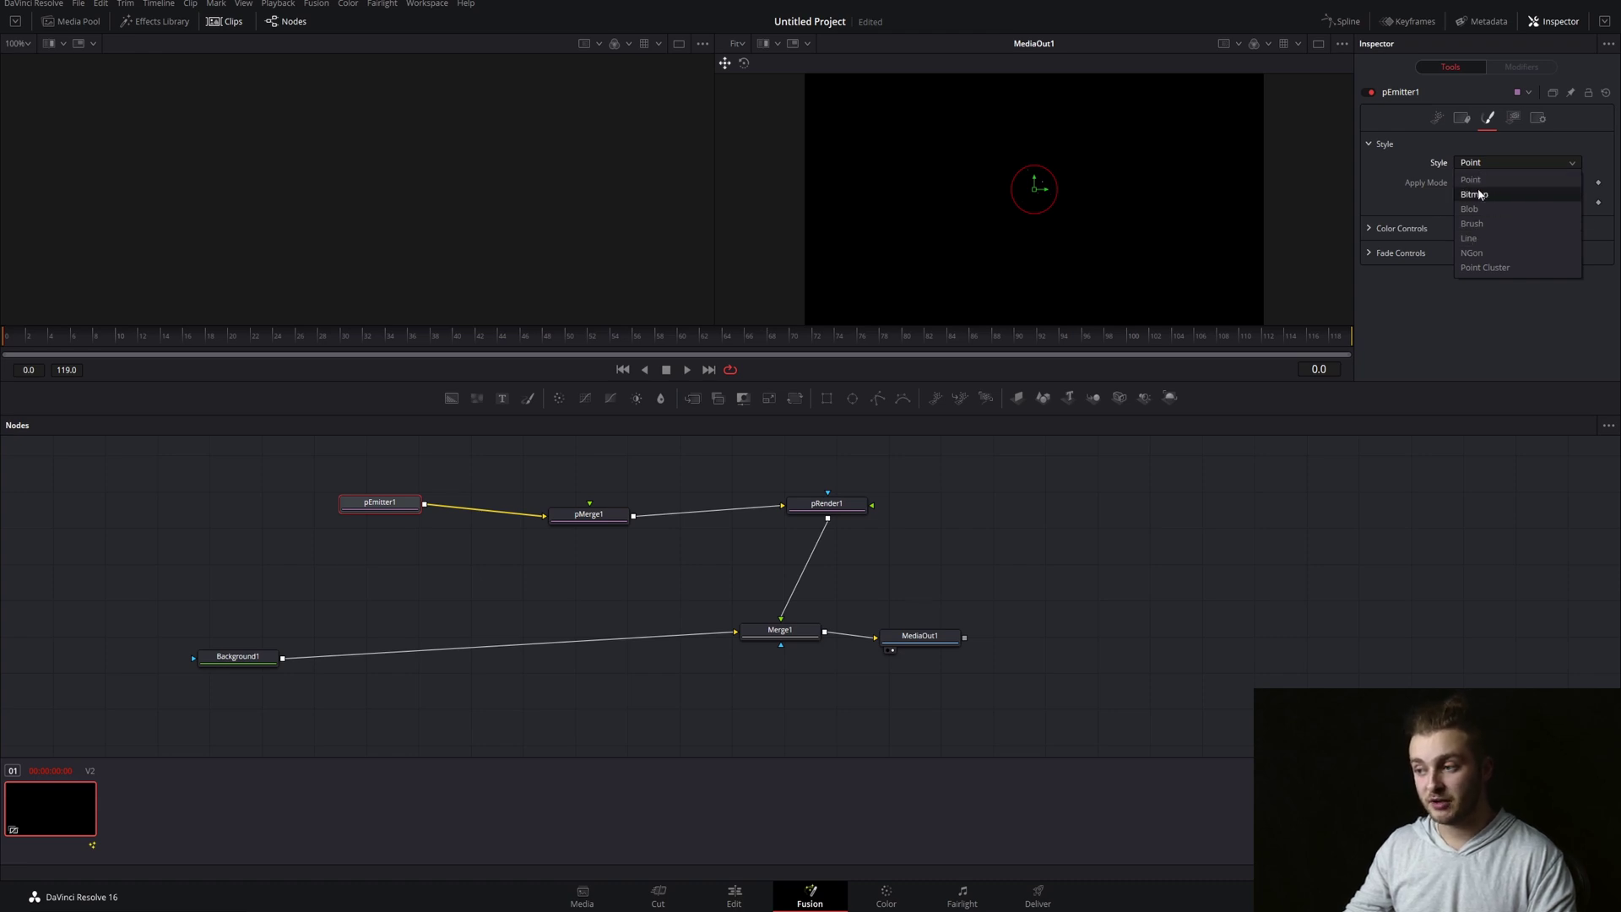
left_click(1482, 251)
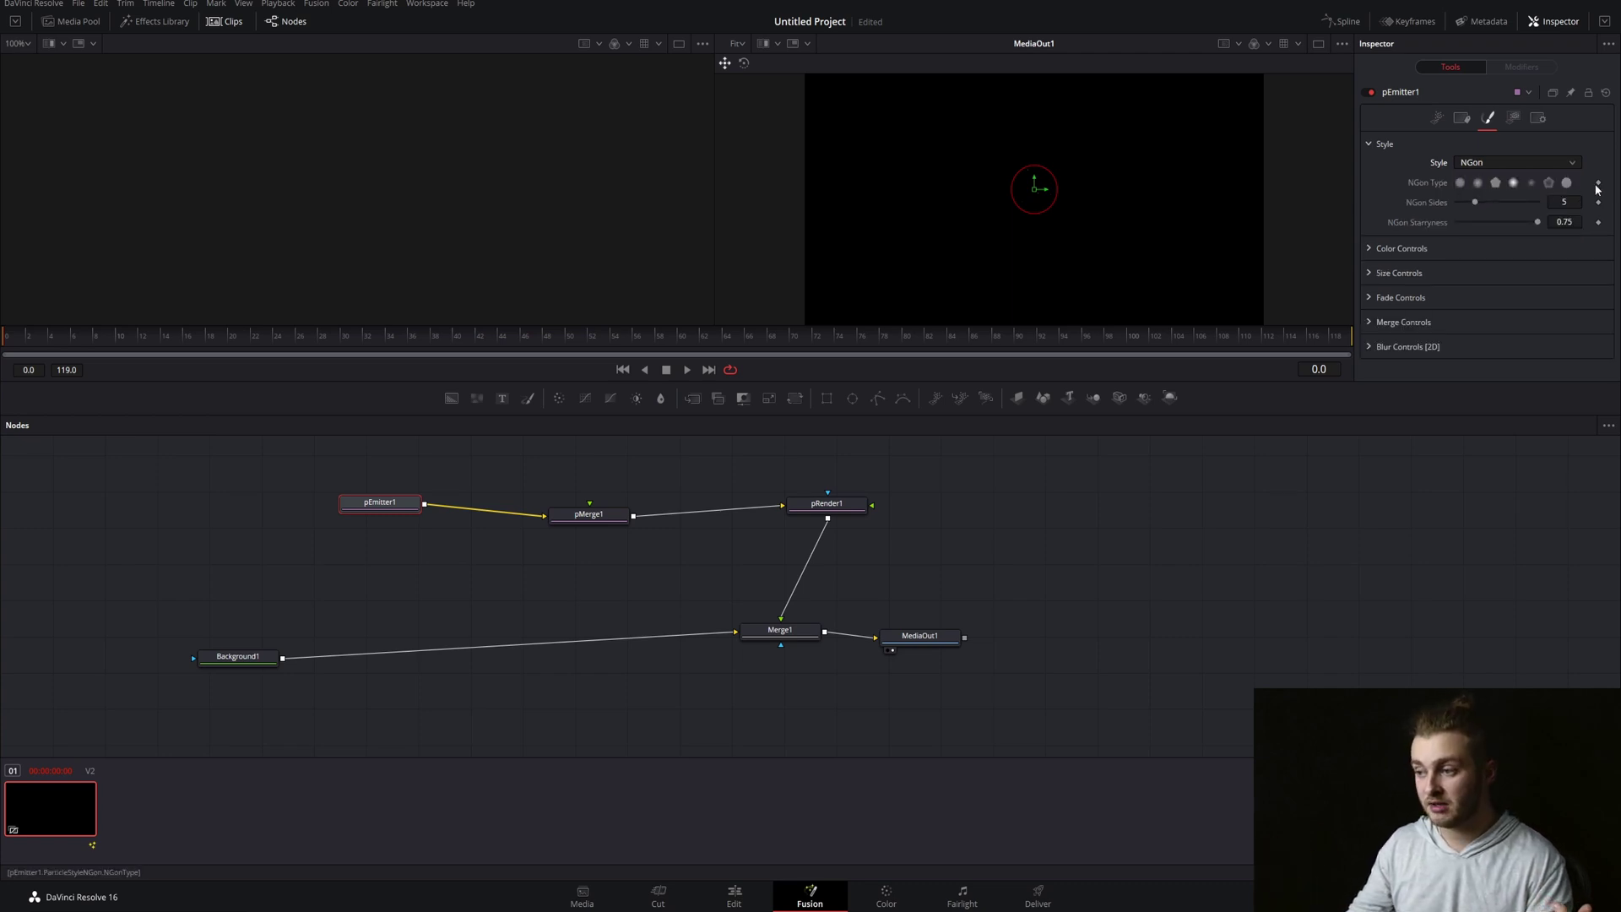
left_click_drag(1475, 202, 1506, 202)
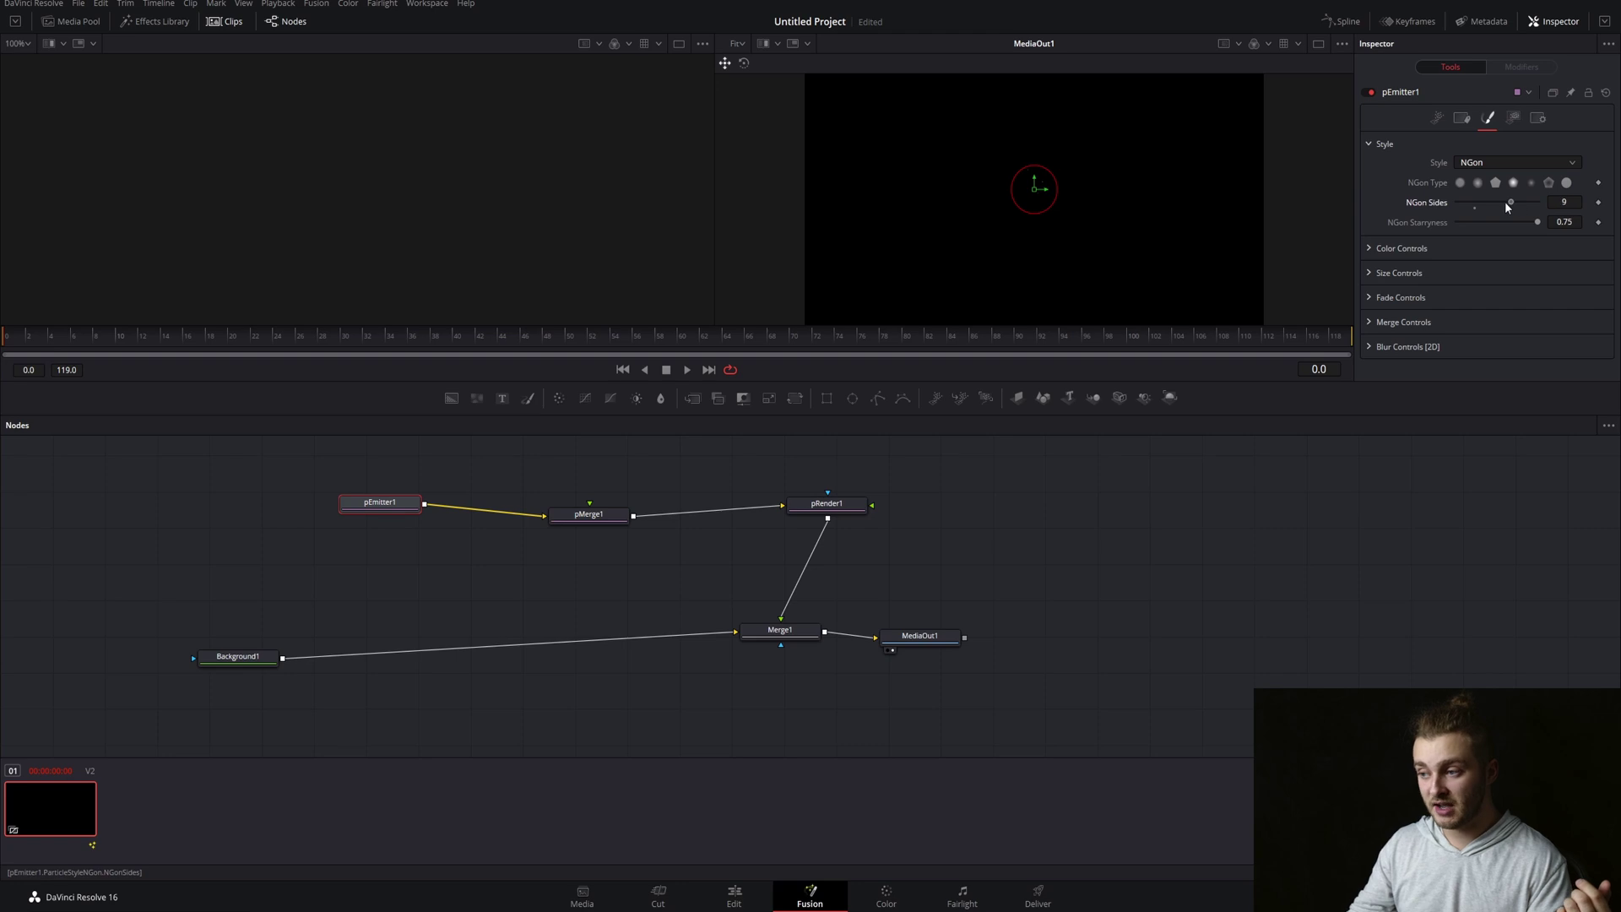
left_click(1493, 166)
left_click(1482, 172)
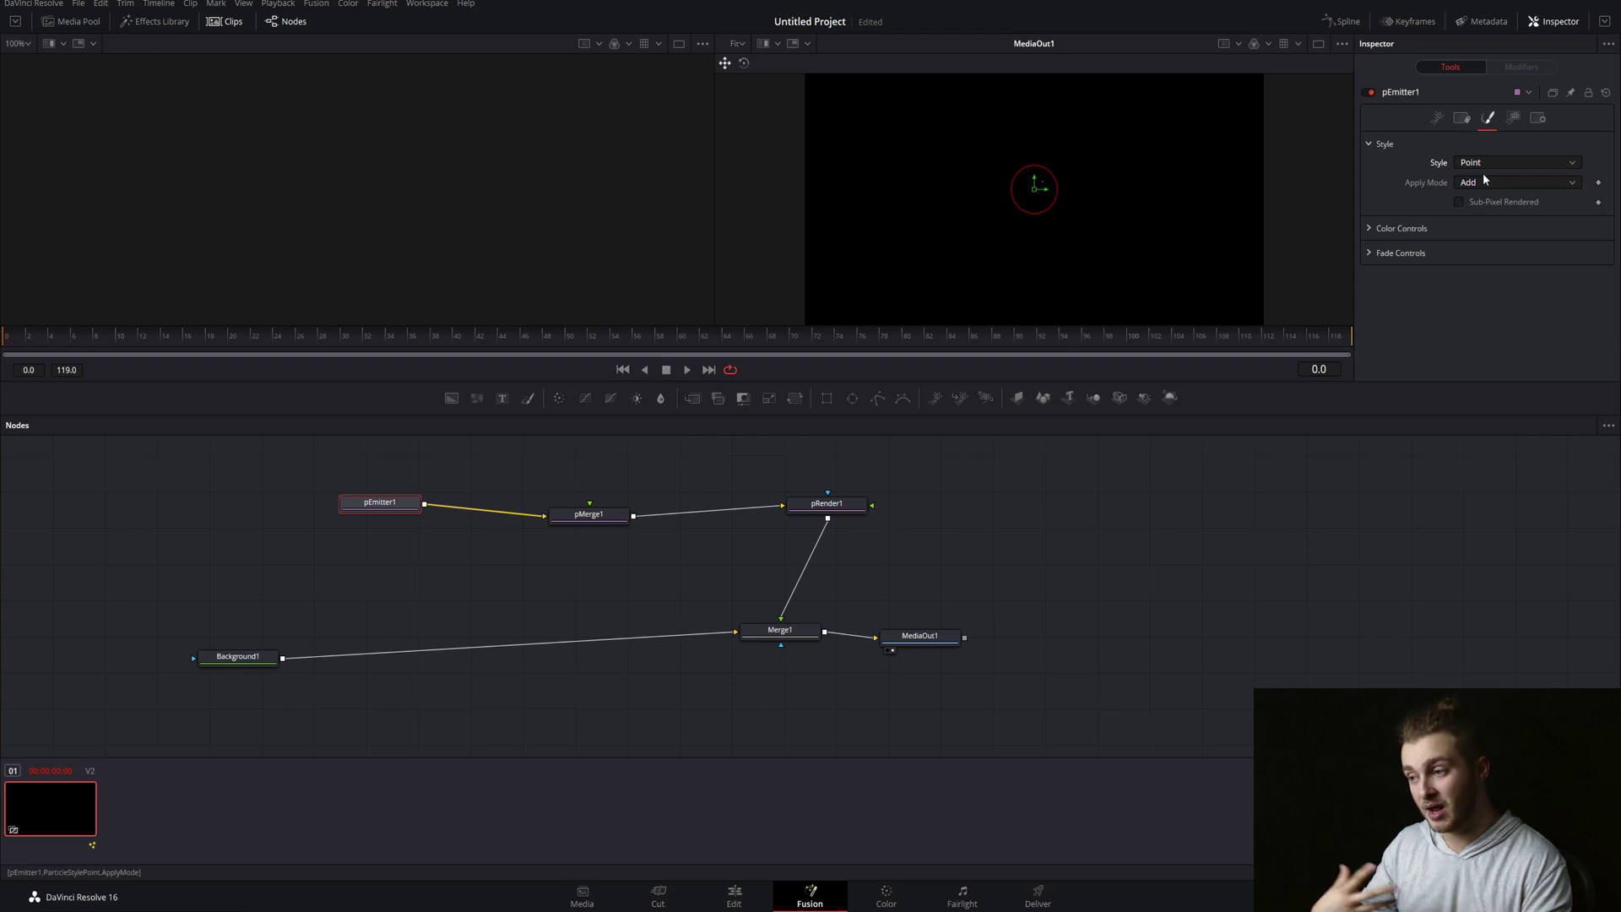
left_click(1365, 228)
left_click(1368, 230)
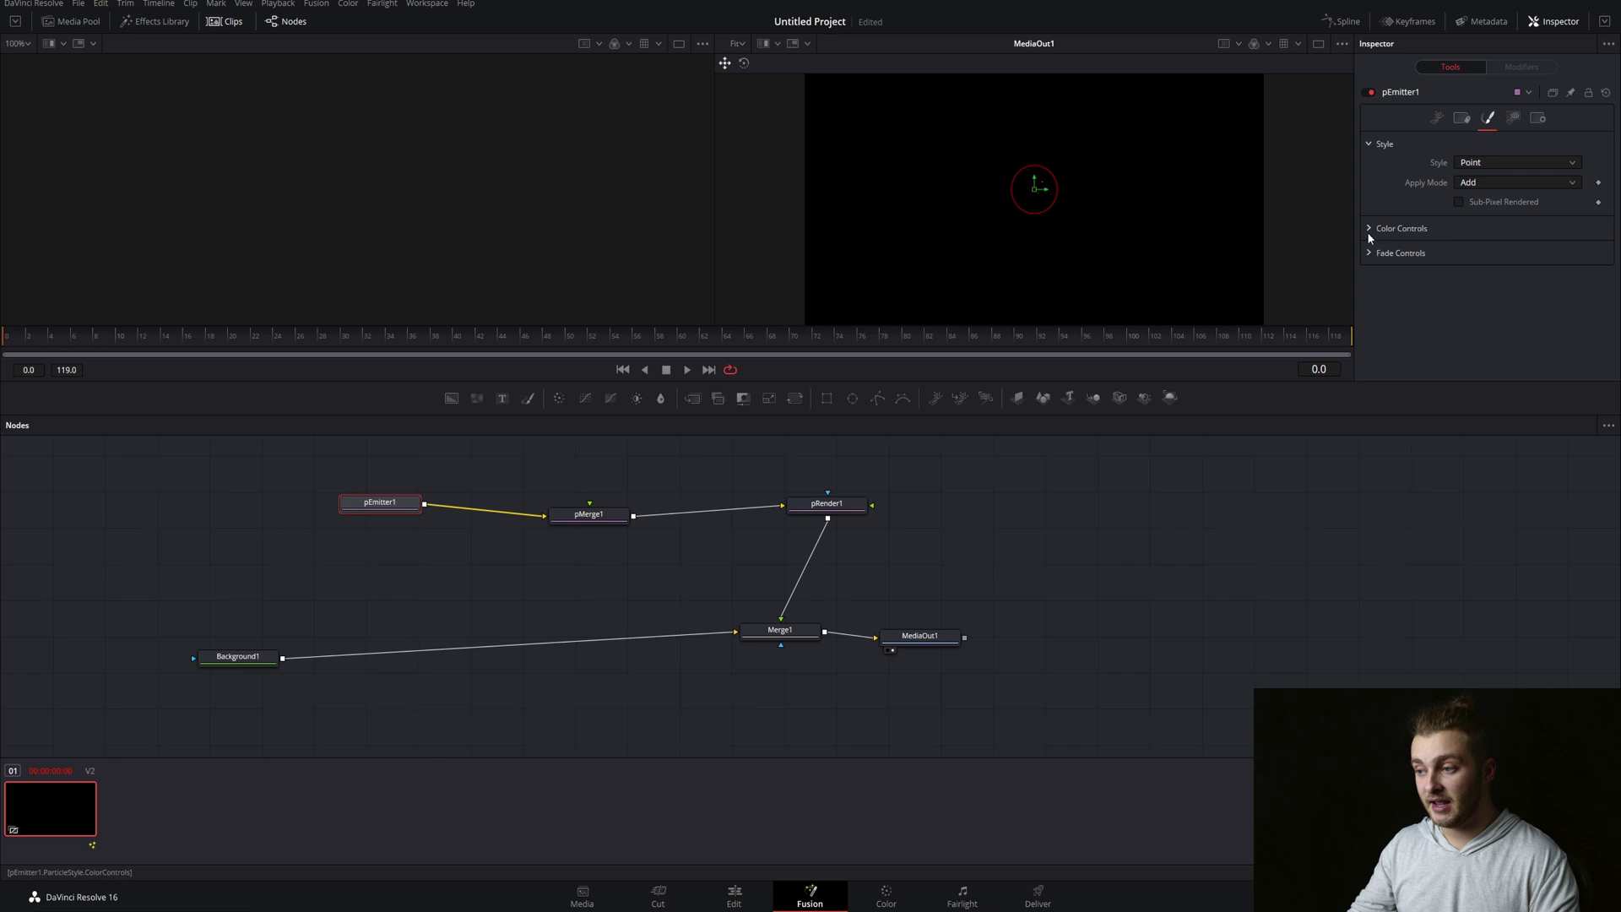
left_click(1366, 253)
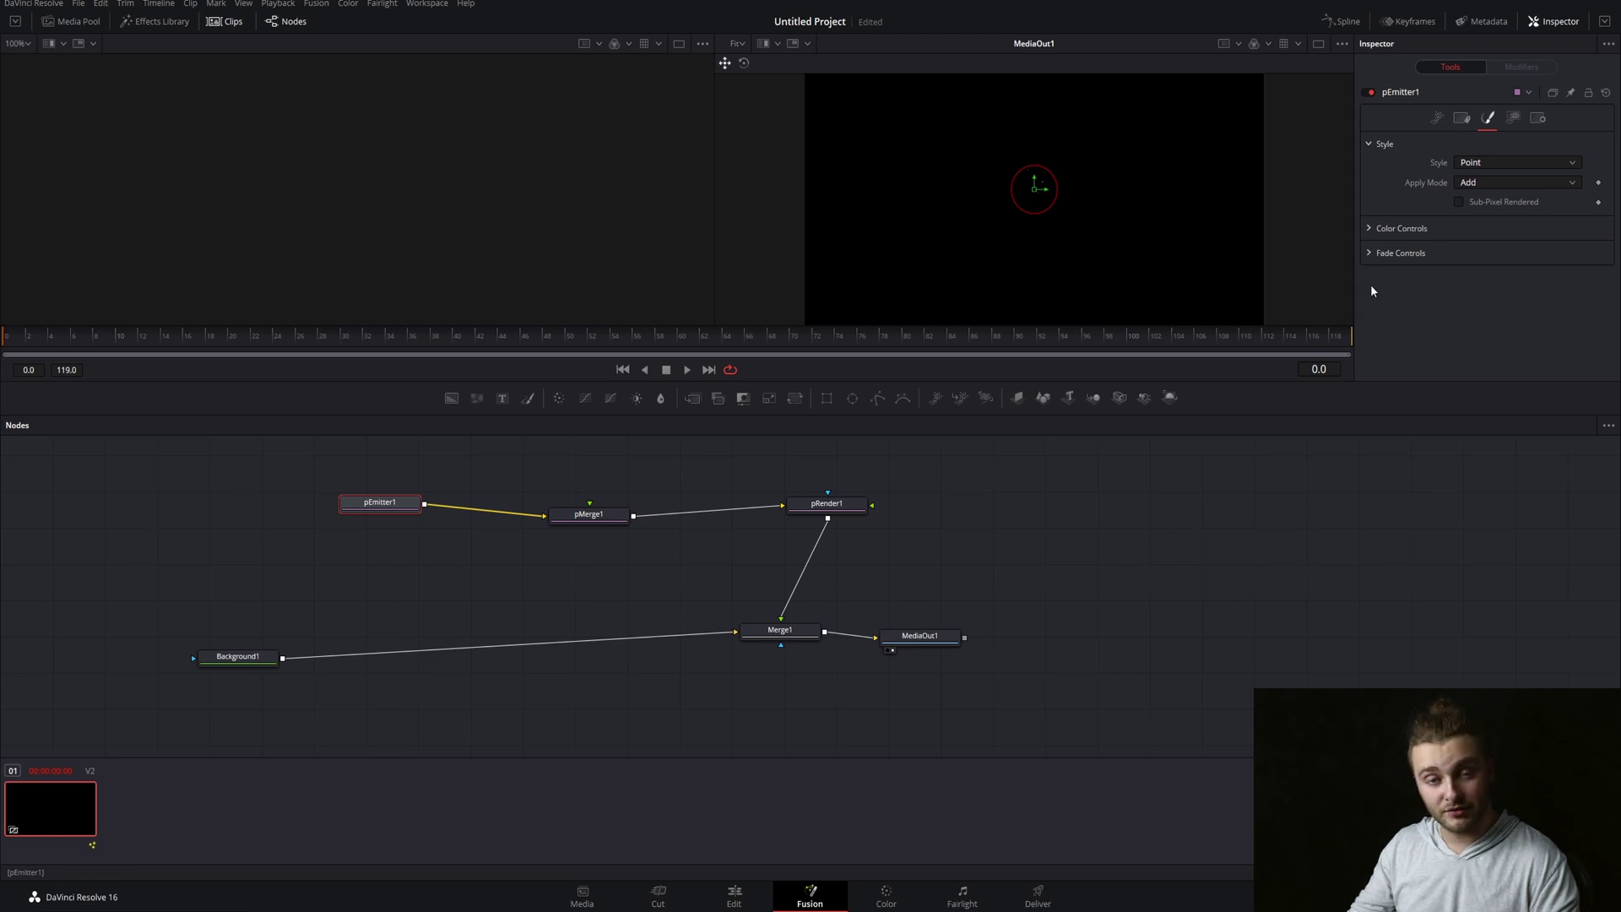
left_click(1515, 118)
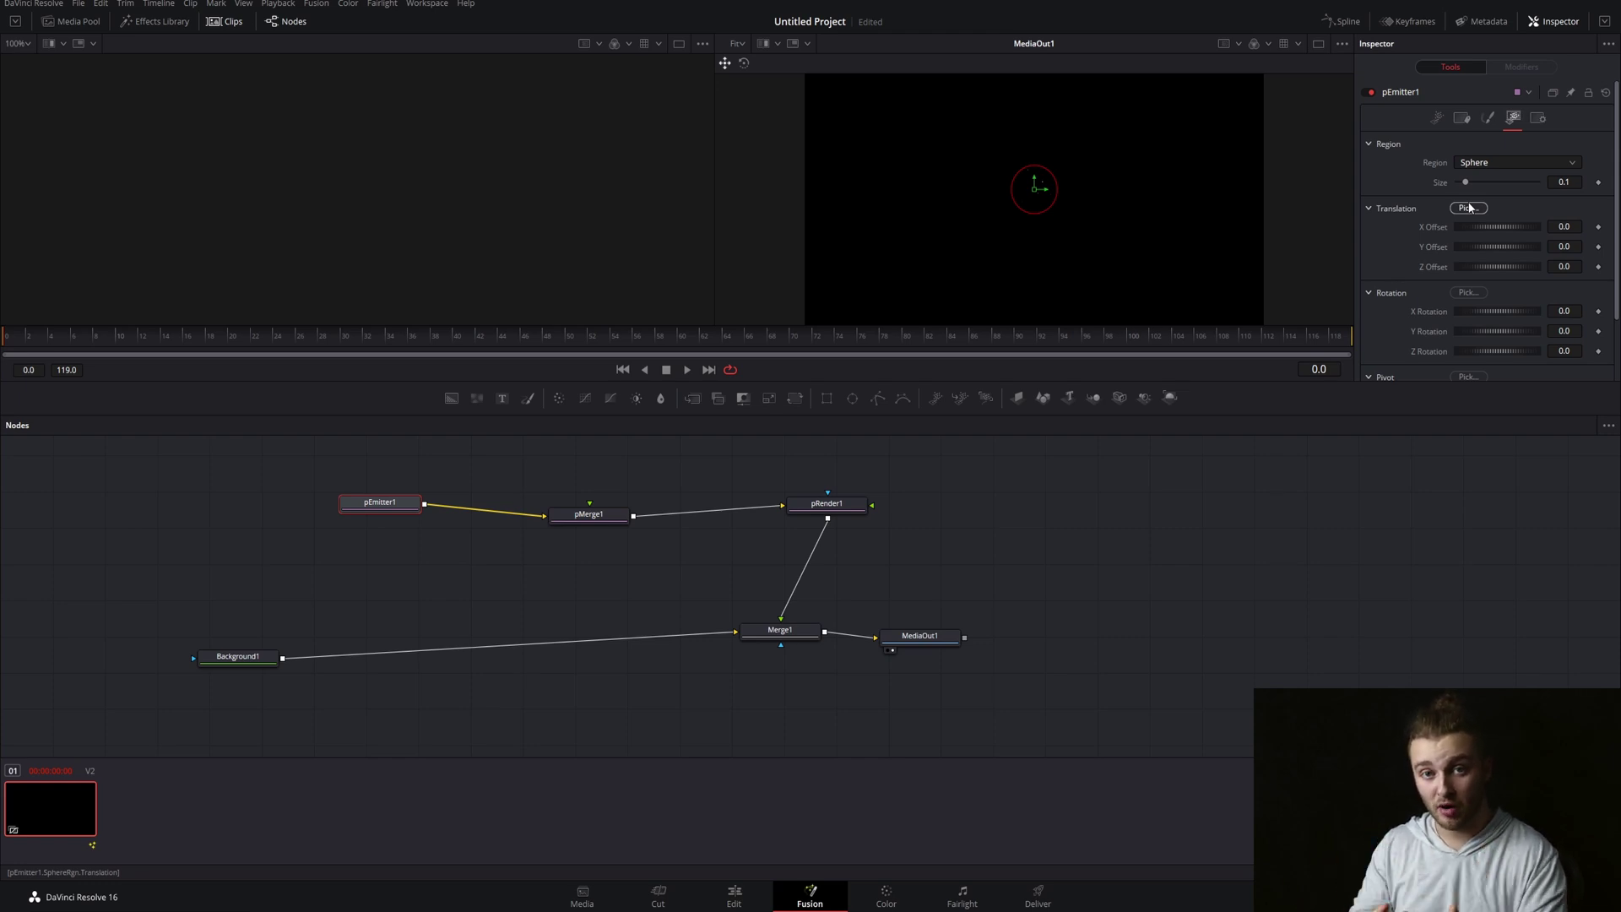
left_click(1436, 117)
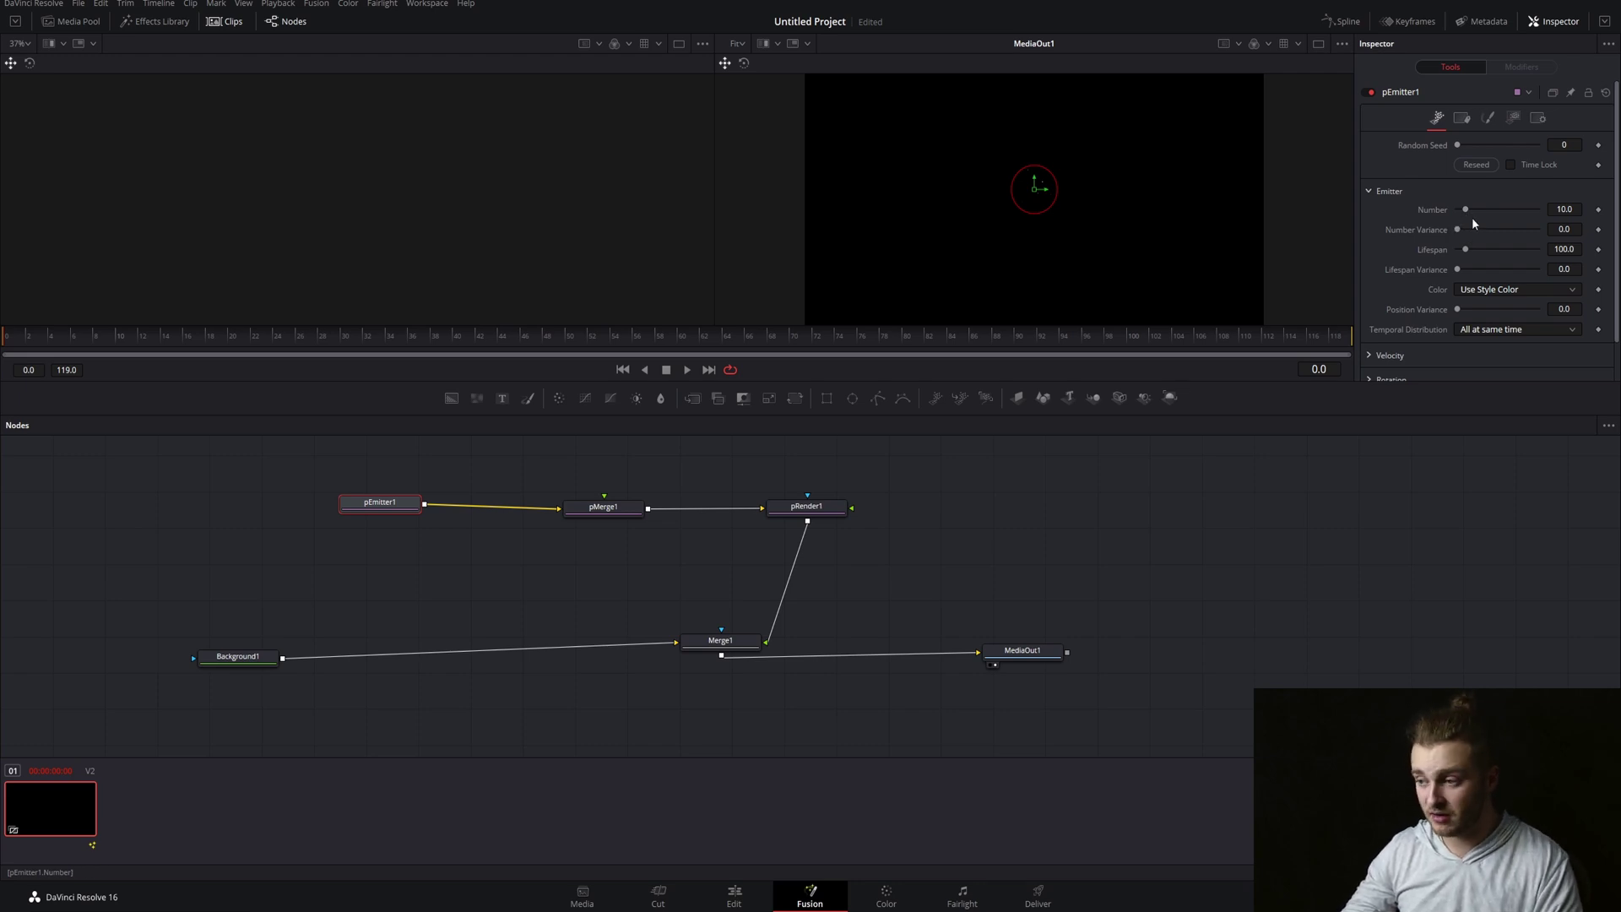
Raise pEmitter1's particle Number to about 89 and Lifespan Variance to 37.8
left_click_drag(1465, 213, 1484, 212)
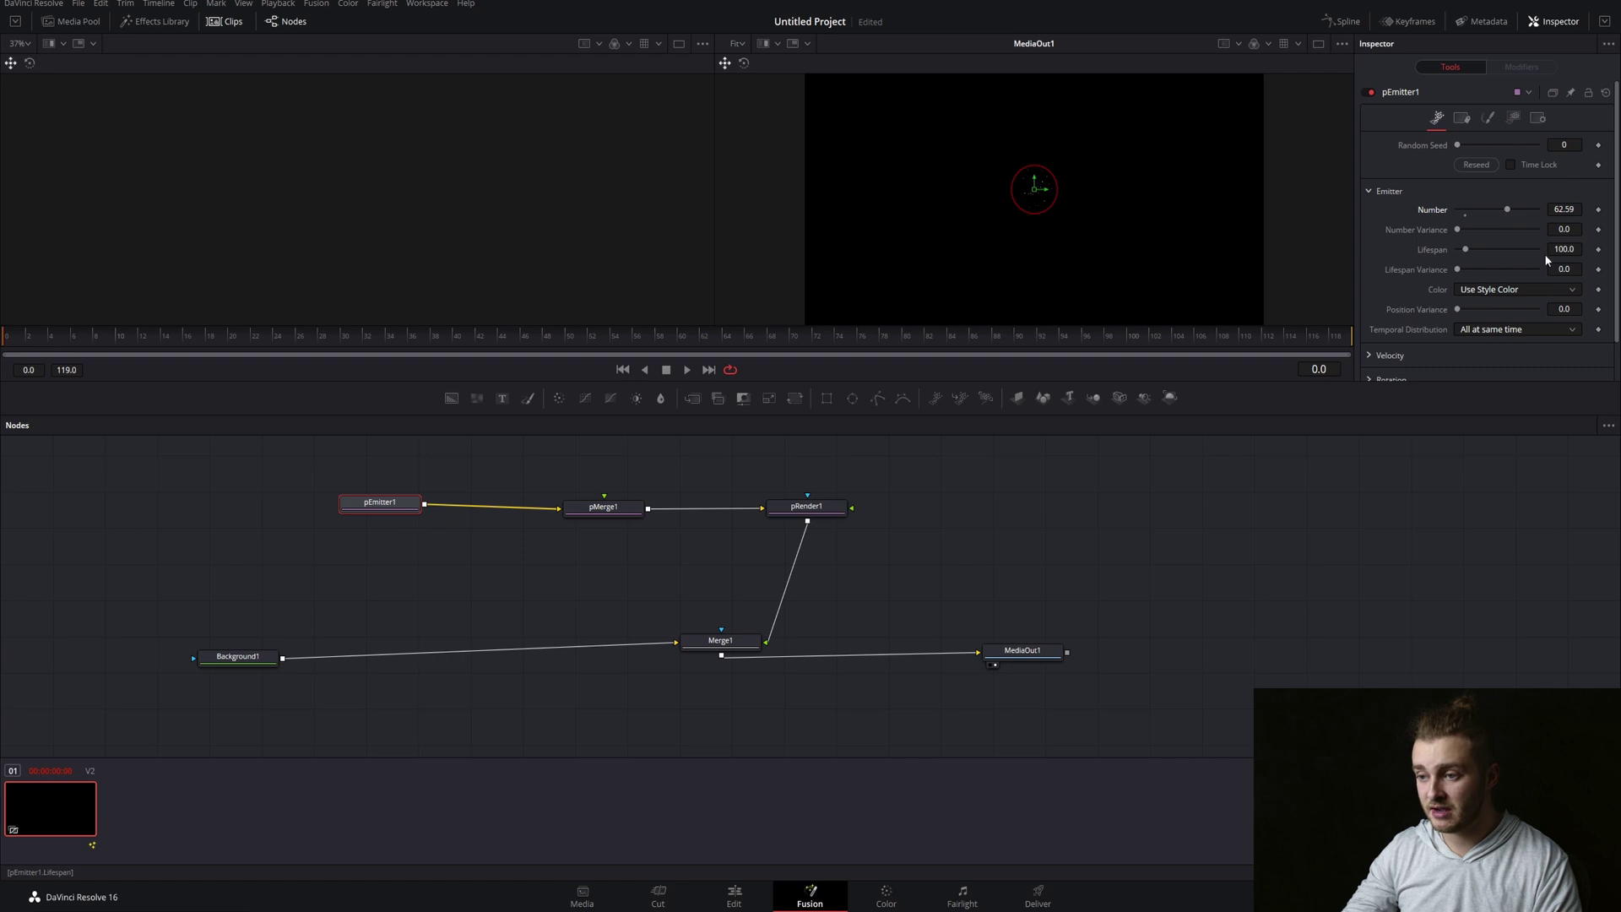
left_click_drag(1506, 209, 1529, 210)
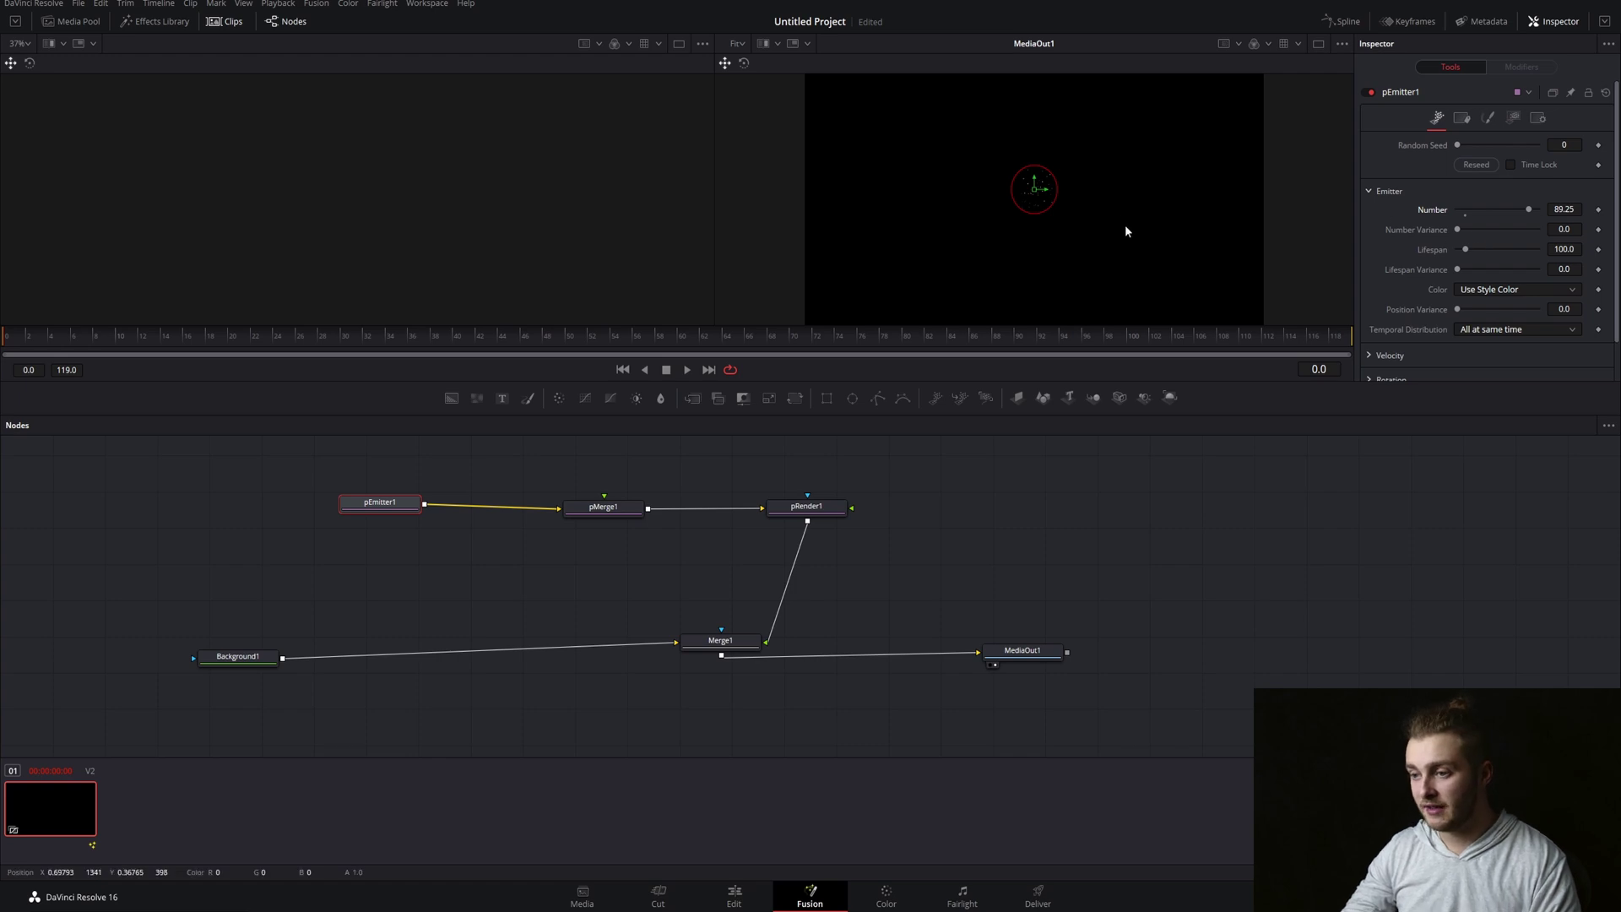
left_click_drag(1034, 185, 825, 281)
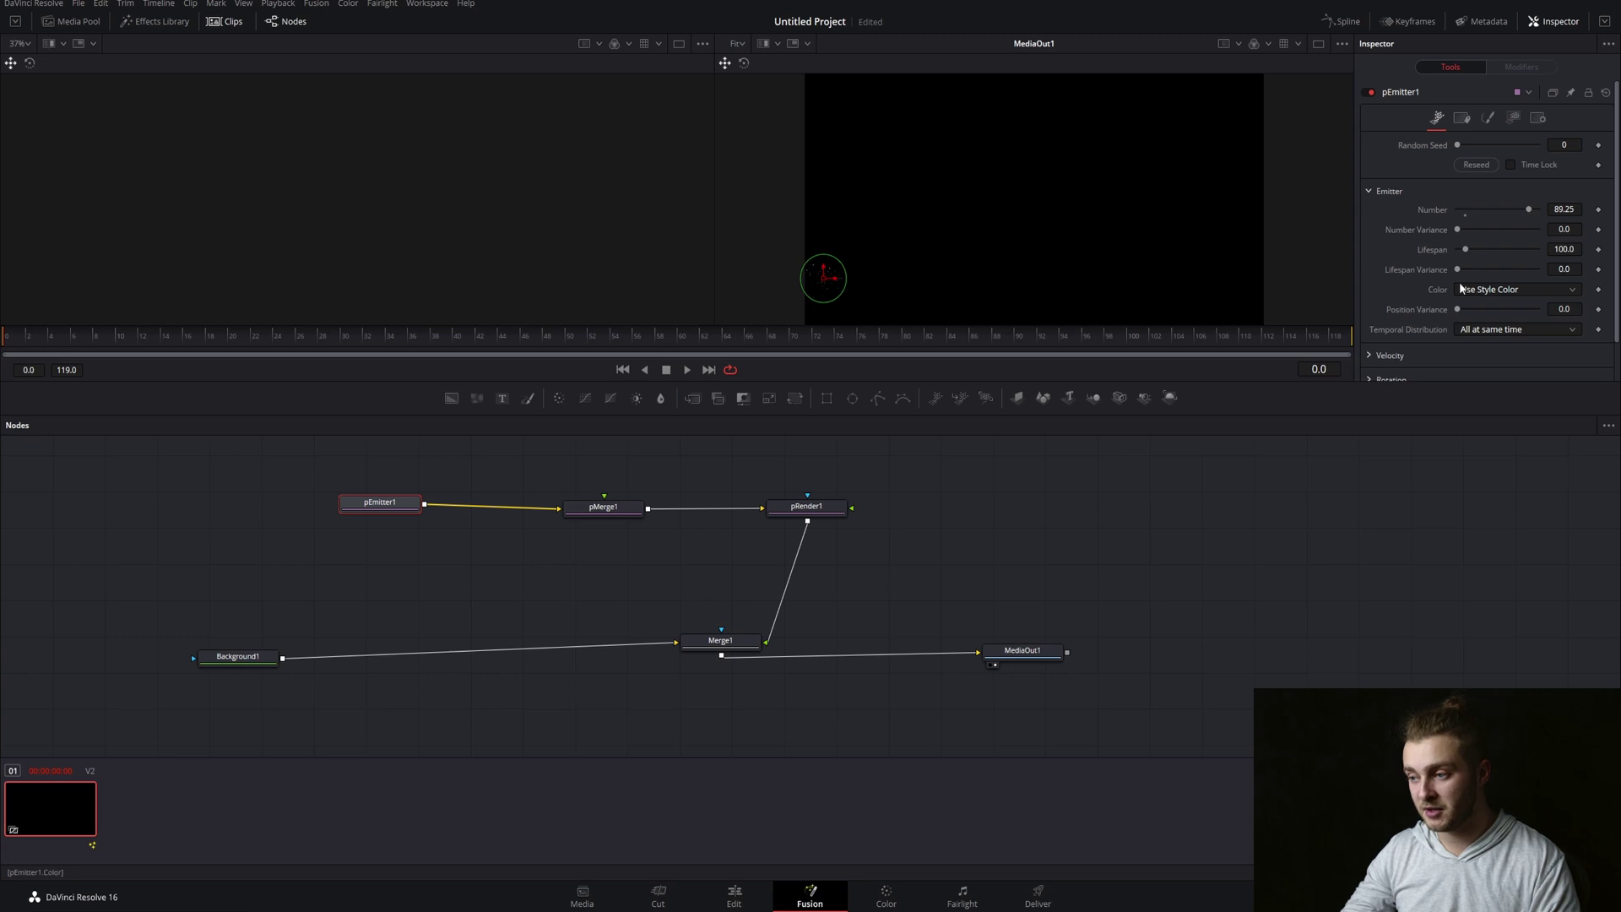
left_click_drag(1457, 268, 1475, 267)
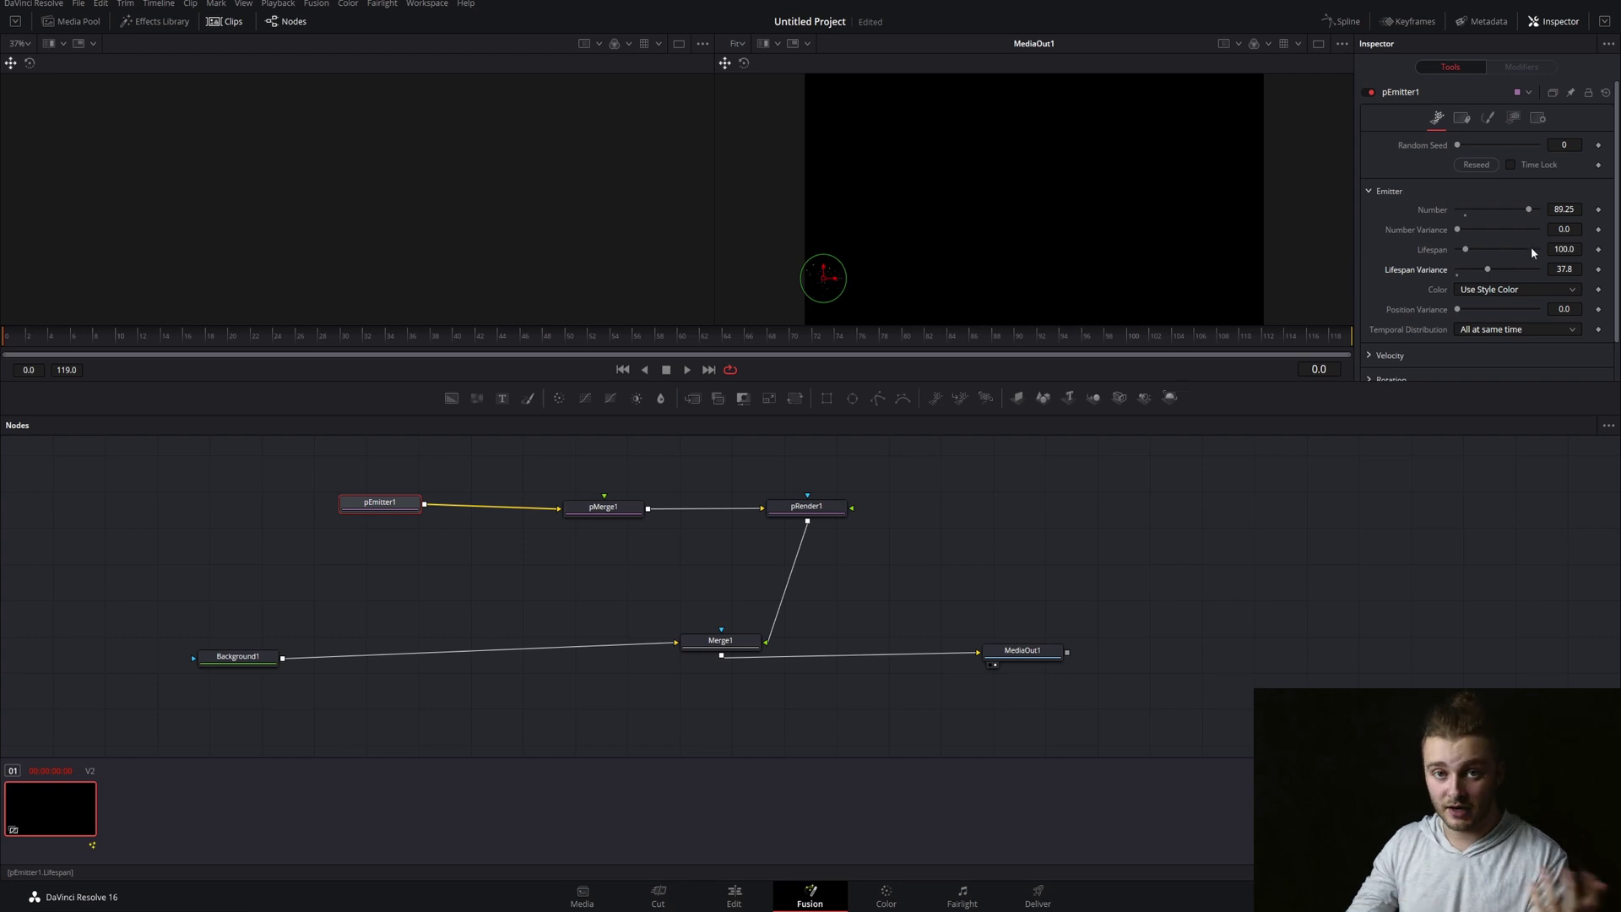
scroll(1424, 268, "down", 2)
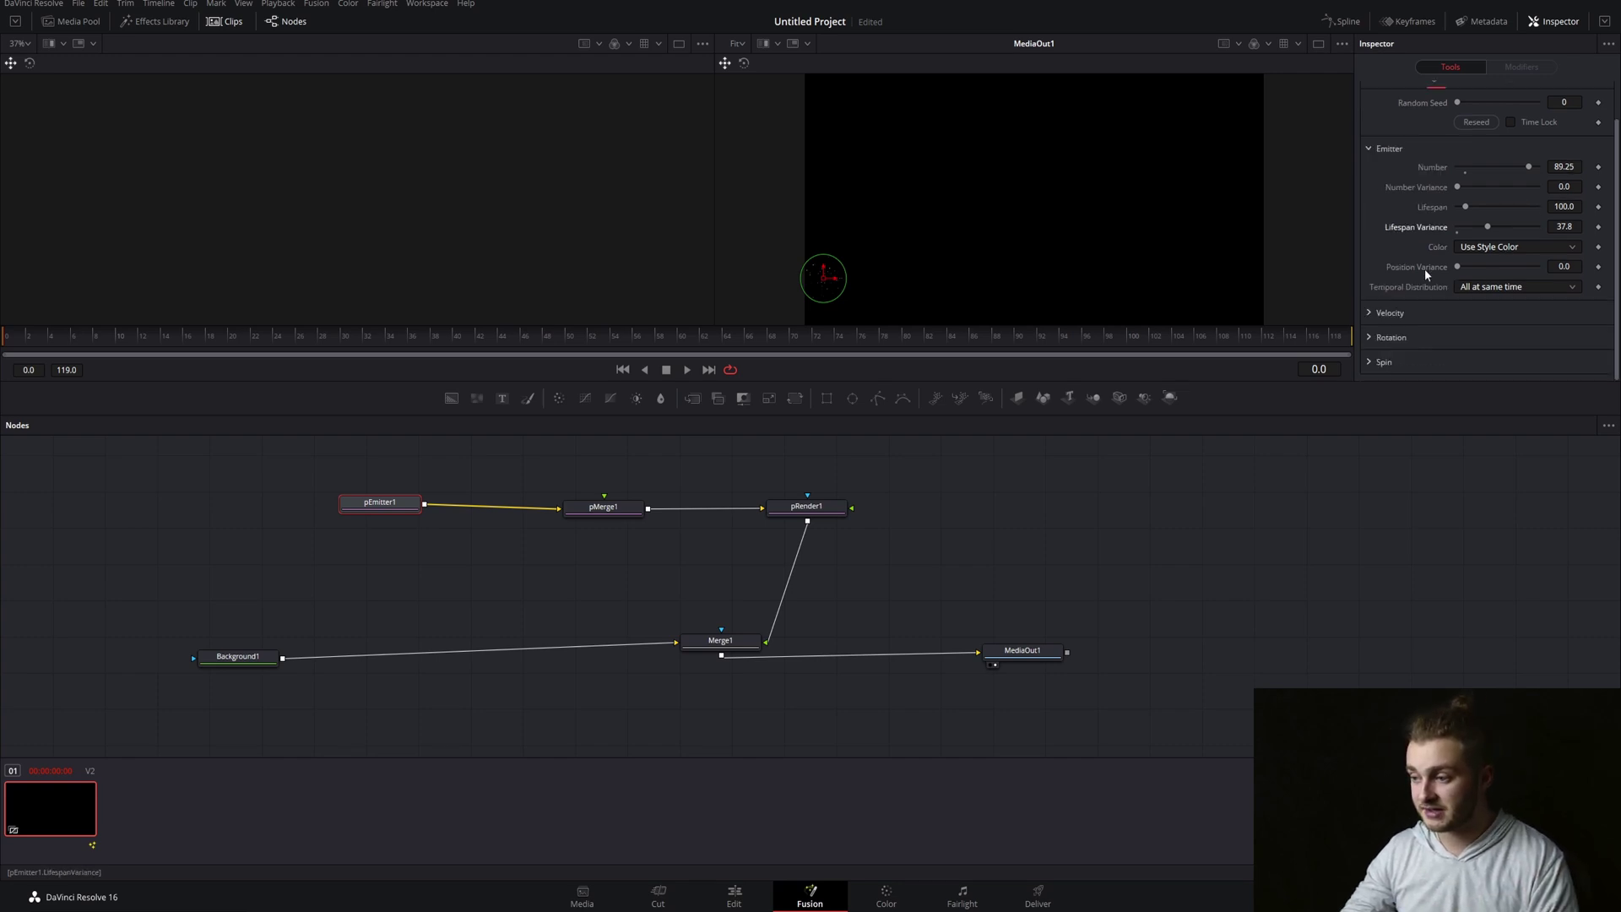
Set particle Velocity to about 0.99, with velocity variance left at zero
left_click(1368, 311)
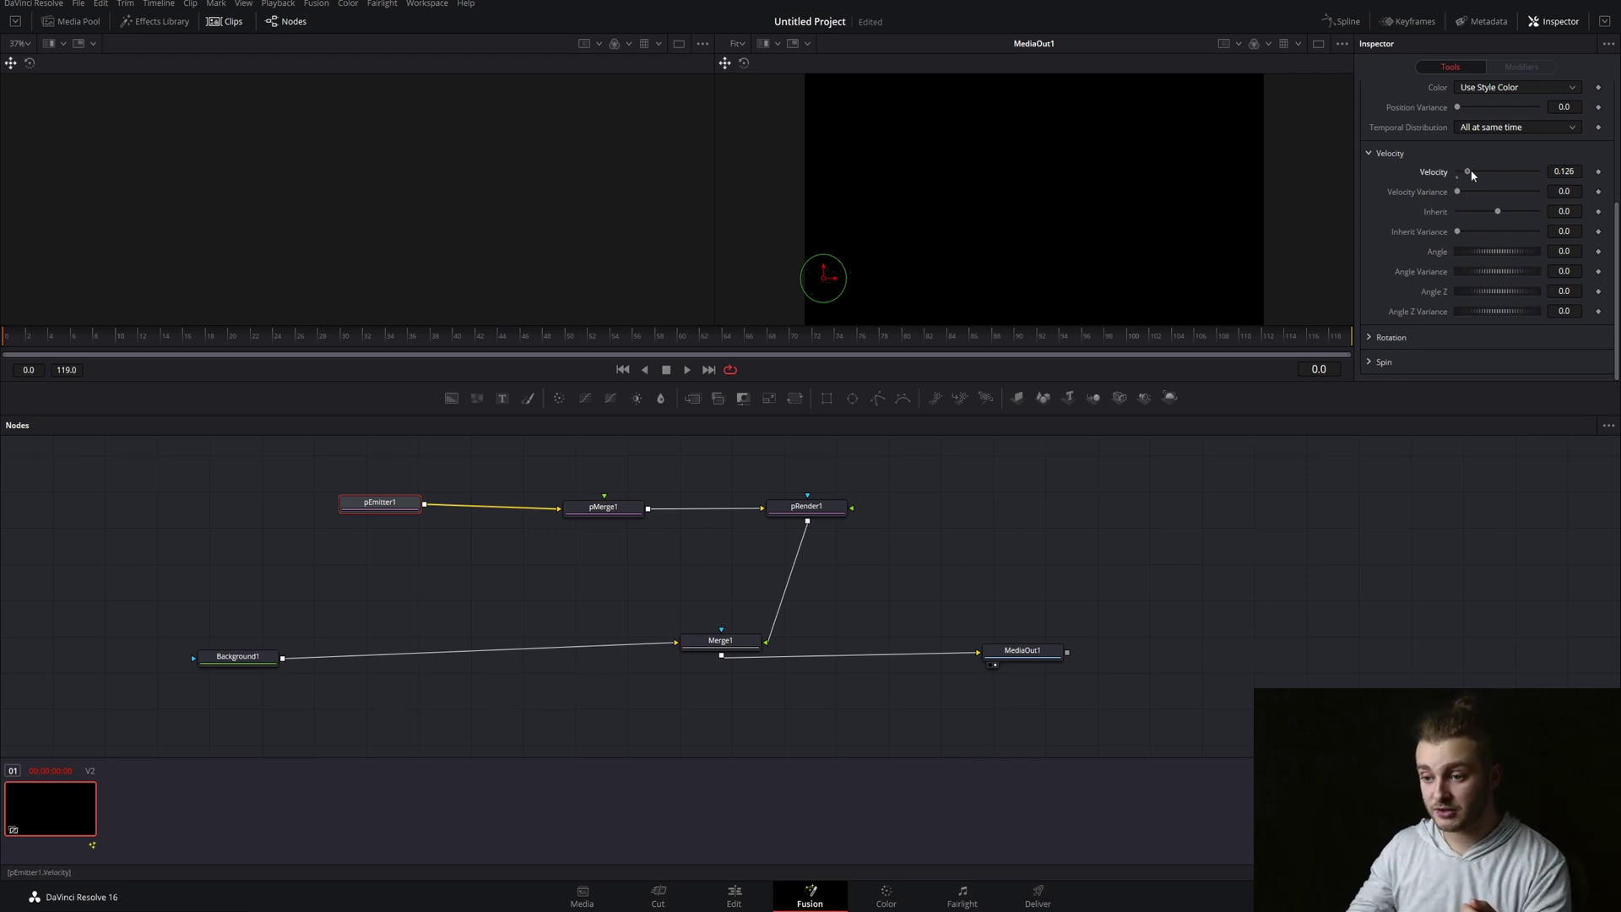
left_click_drag(1471, 174, 1537, 171)
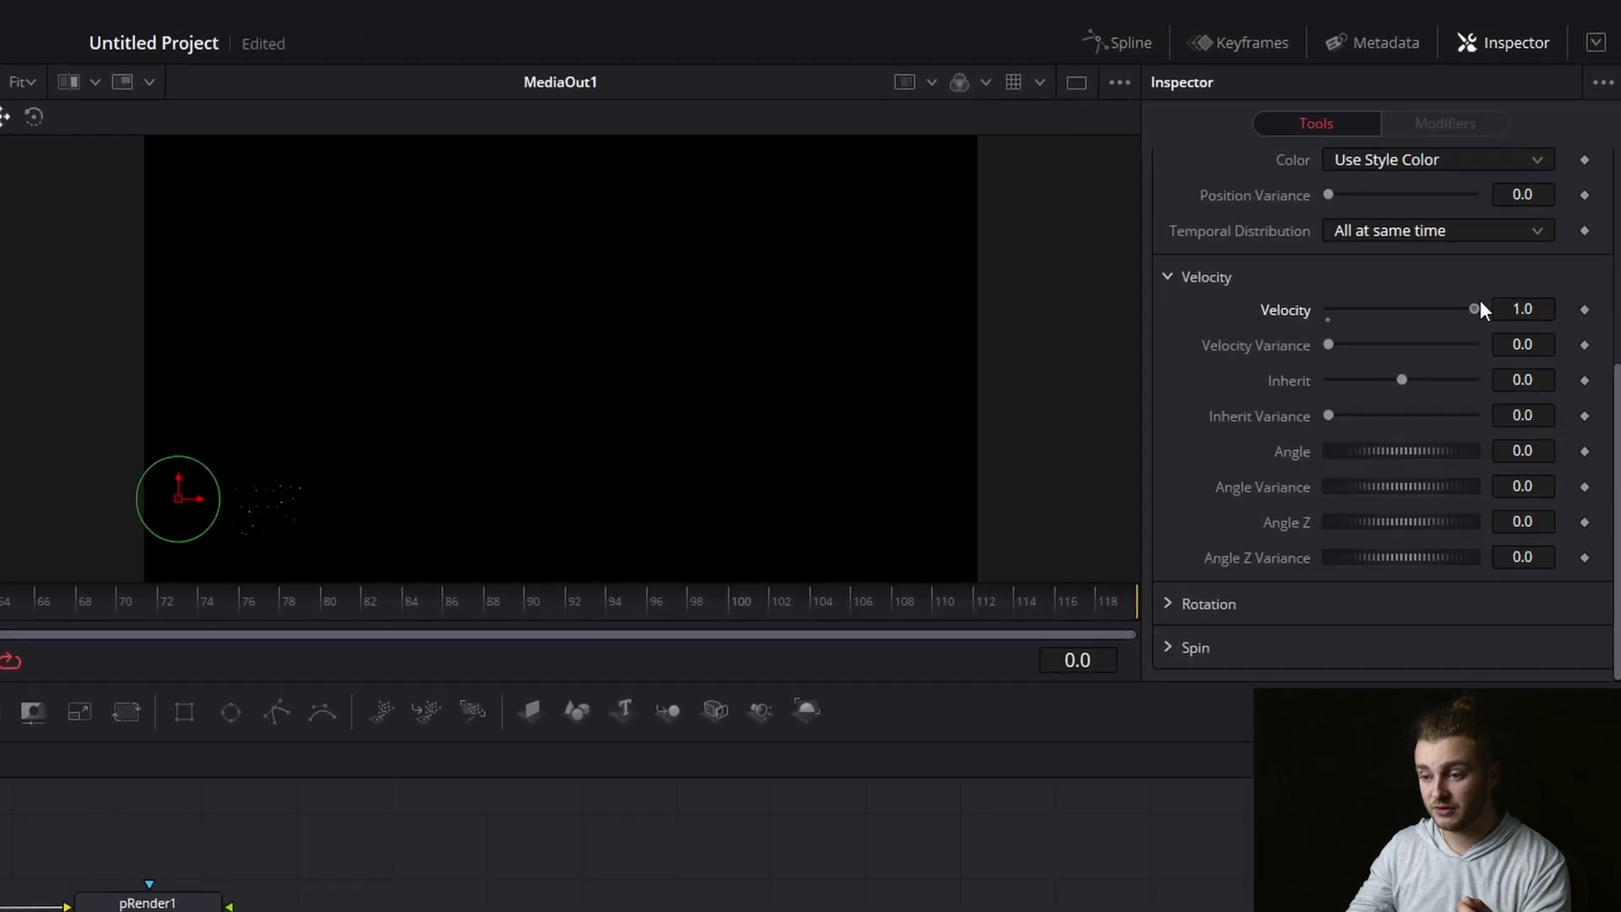
left_click_drag(1462, 332, 1460, 331)
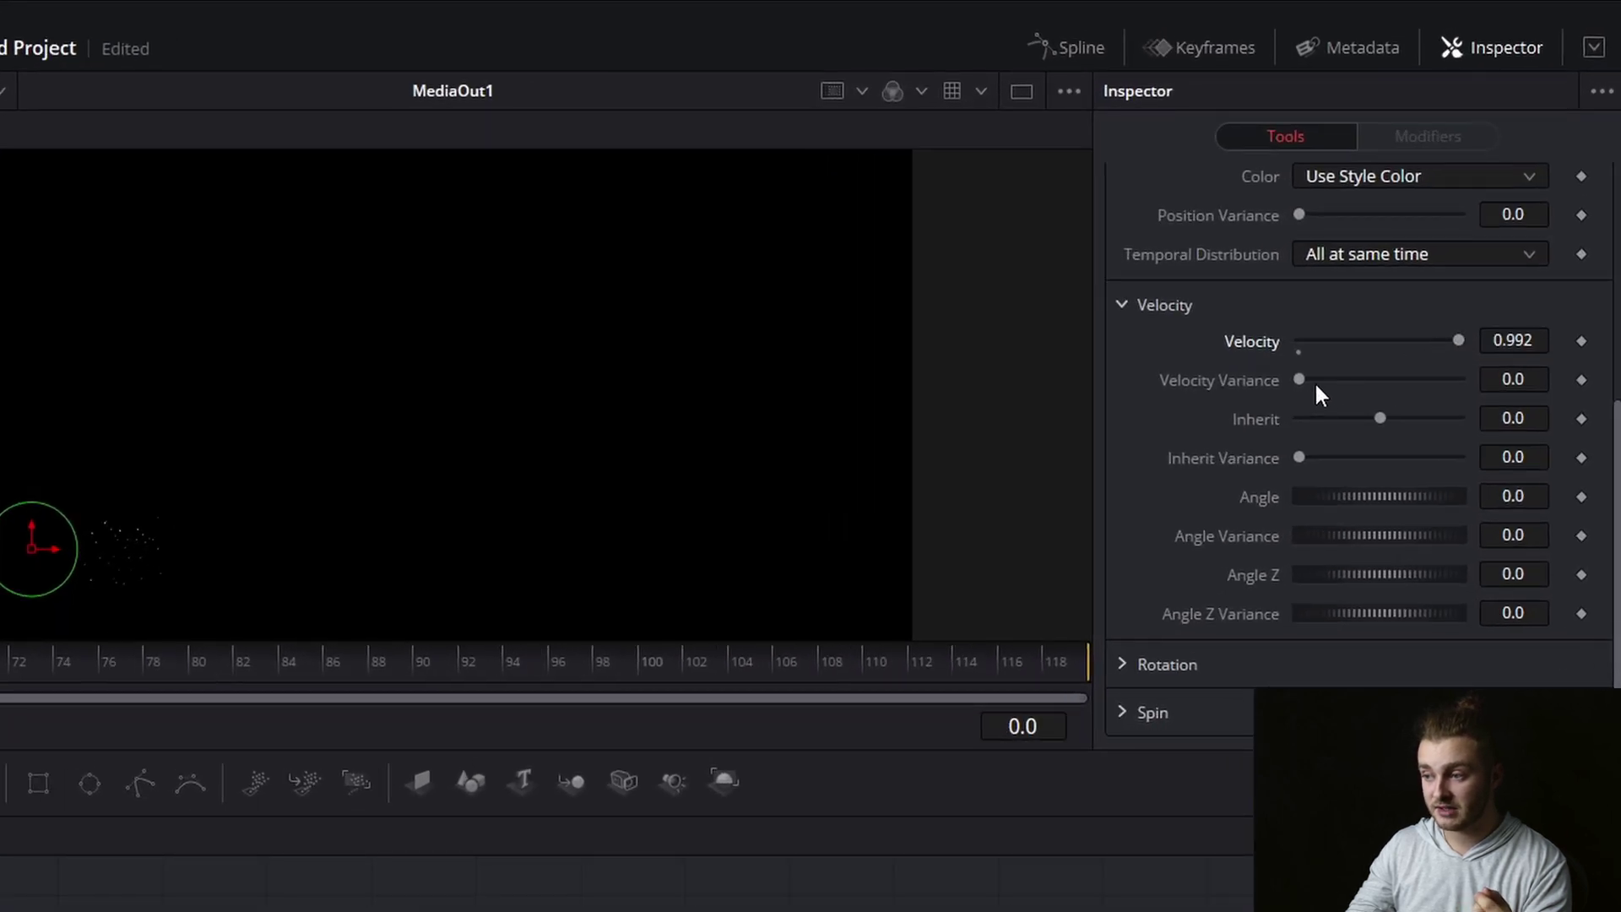
left_click_drag(1314, 383, 1490, 380)
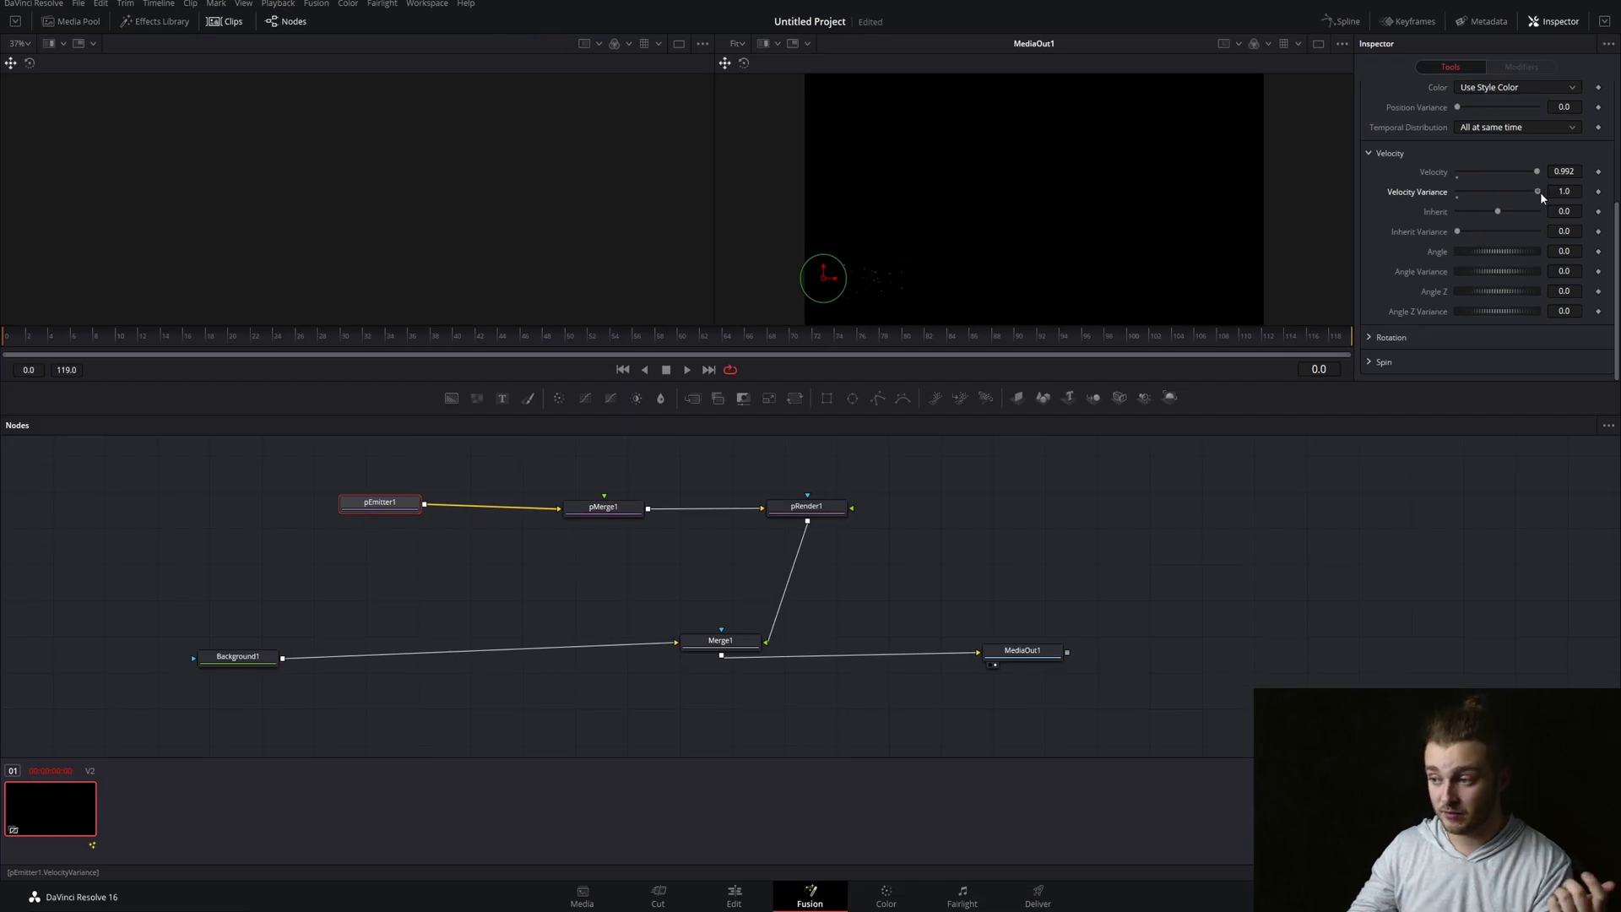
left_click_drag(1537, 191, 1456, 193)
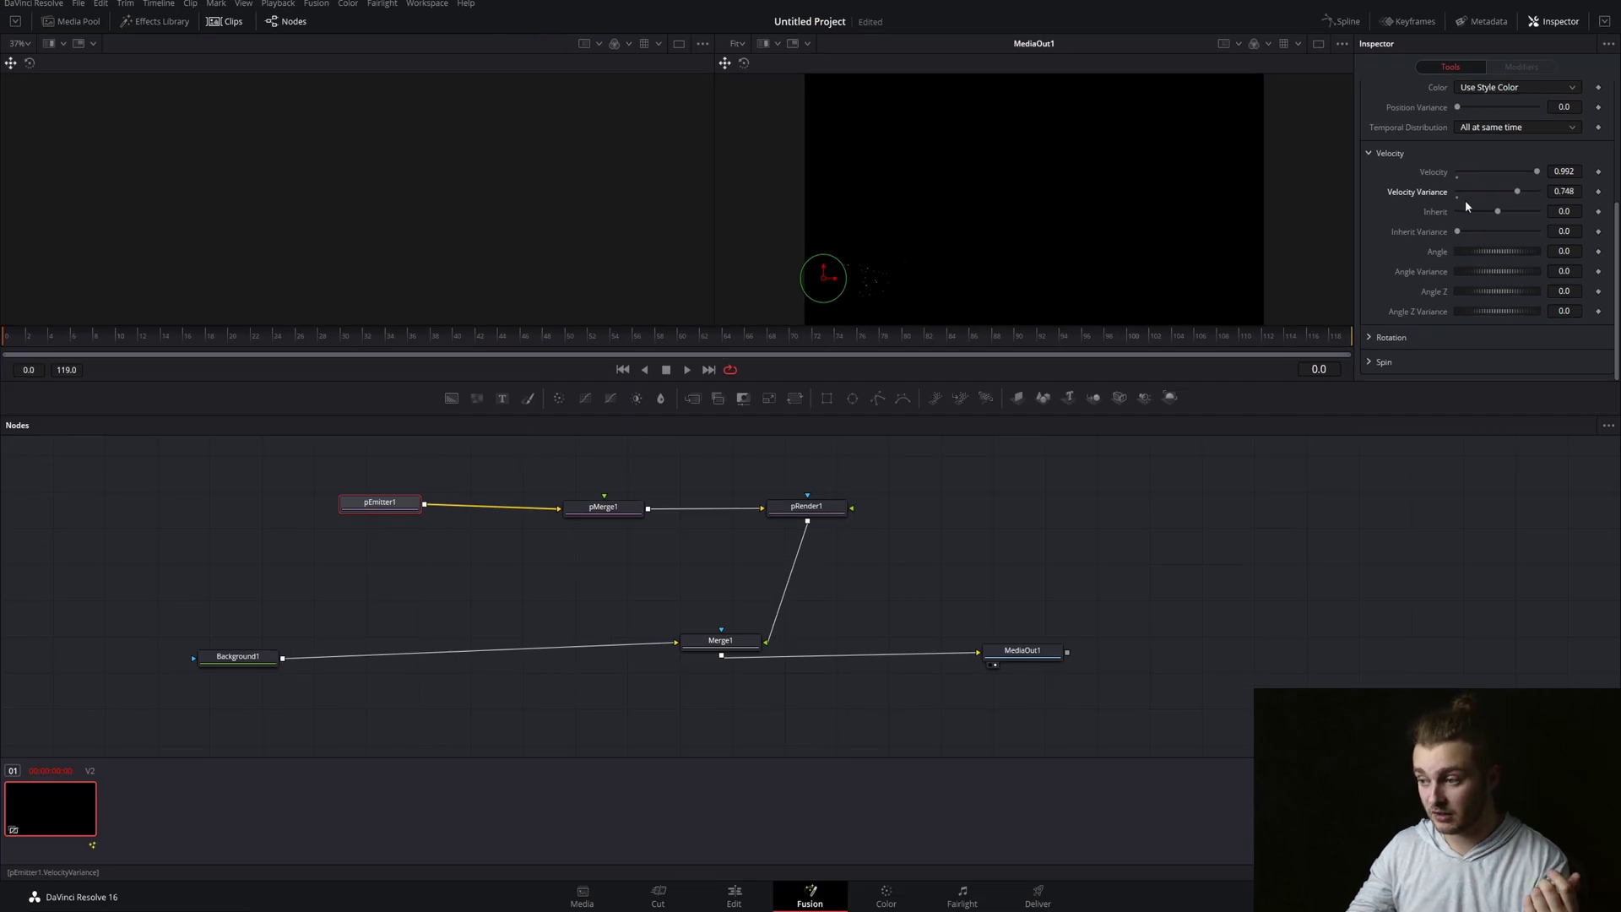
mouse_move(1481, 251)
left_mouse_down()
mouse_move(1512, 252)
mouse_move(1443, 253)
left_mouse_up()
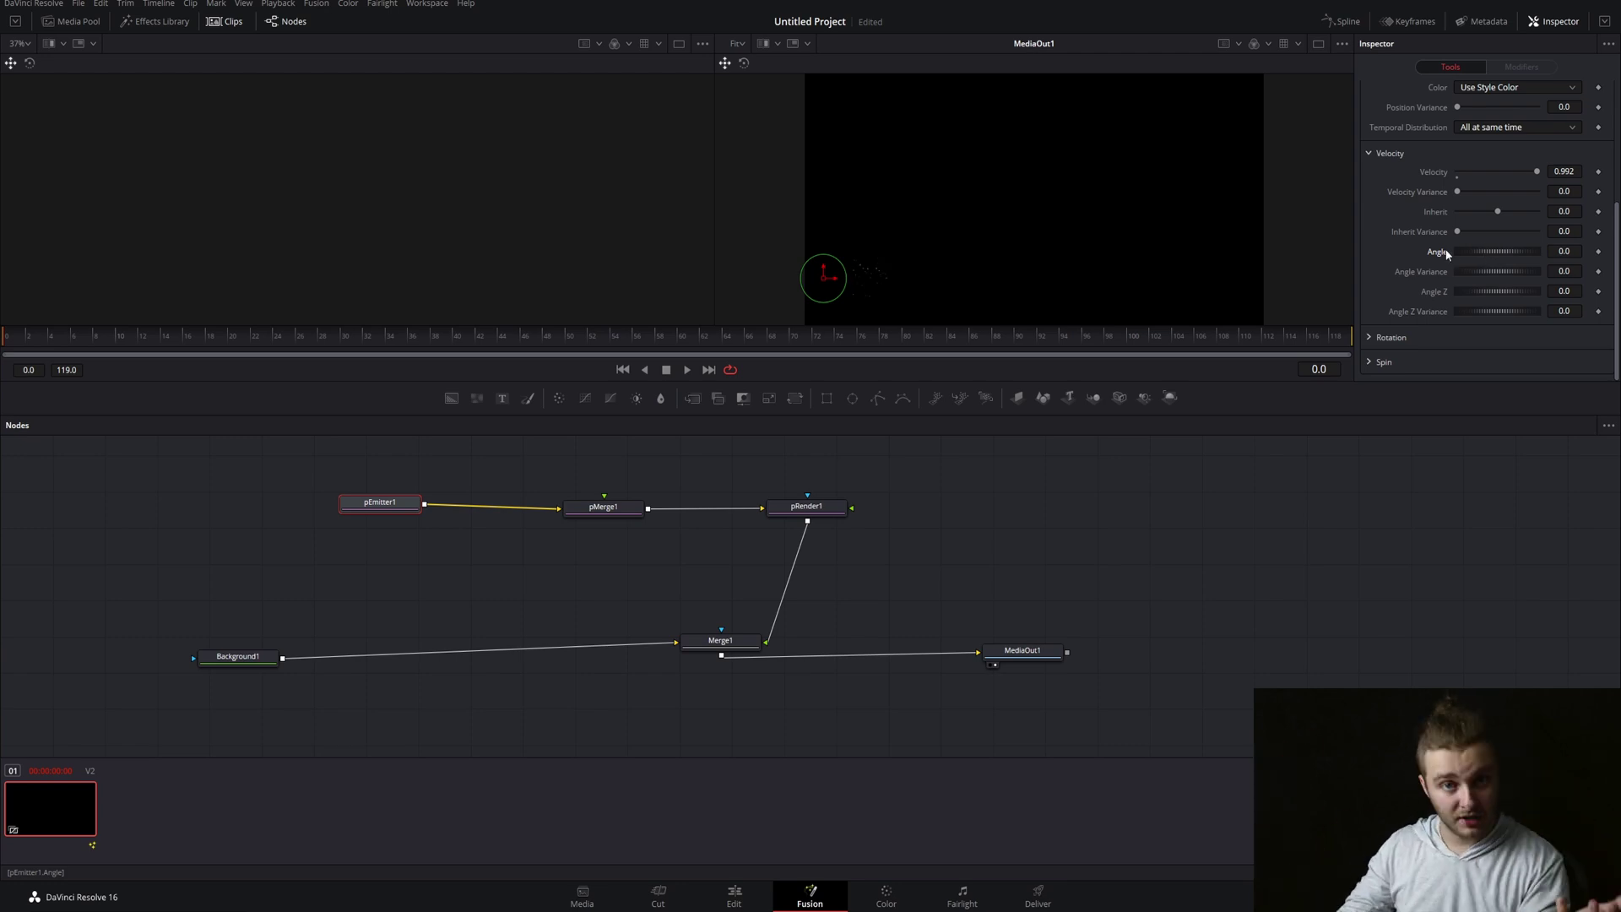
scroll(1452, 249, "up", 4)
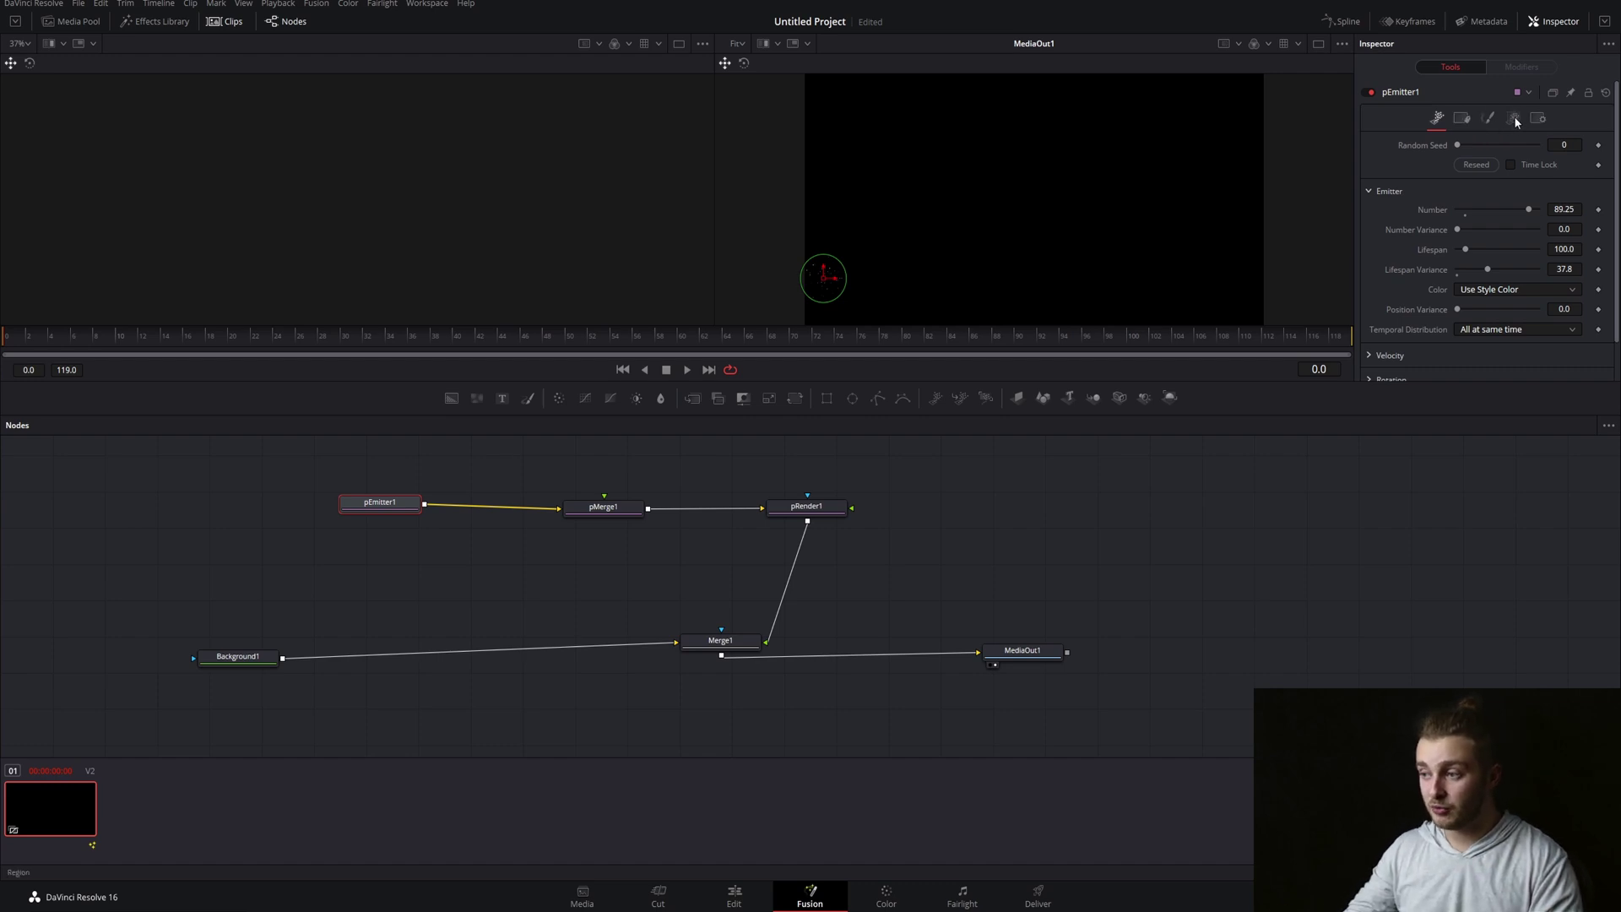
Keyframe the emitter's X/Y Offset: lower left, up to centre at frame 10, then lower right
left_click(1513, 117)
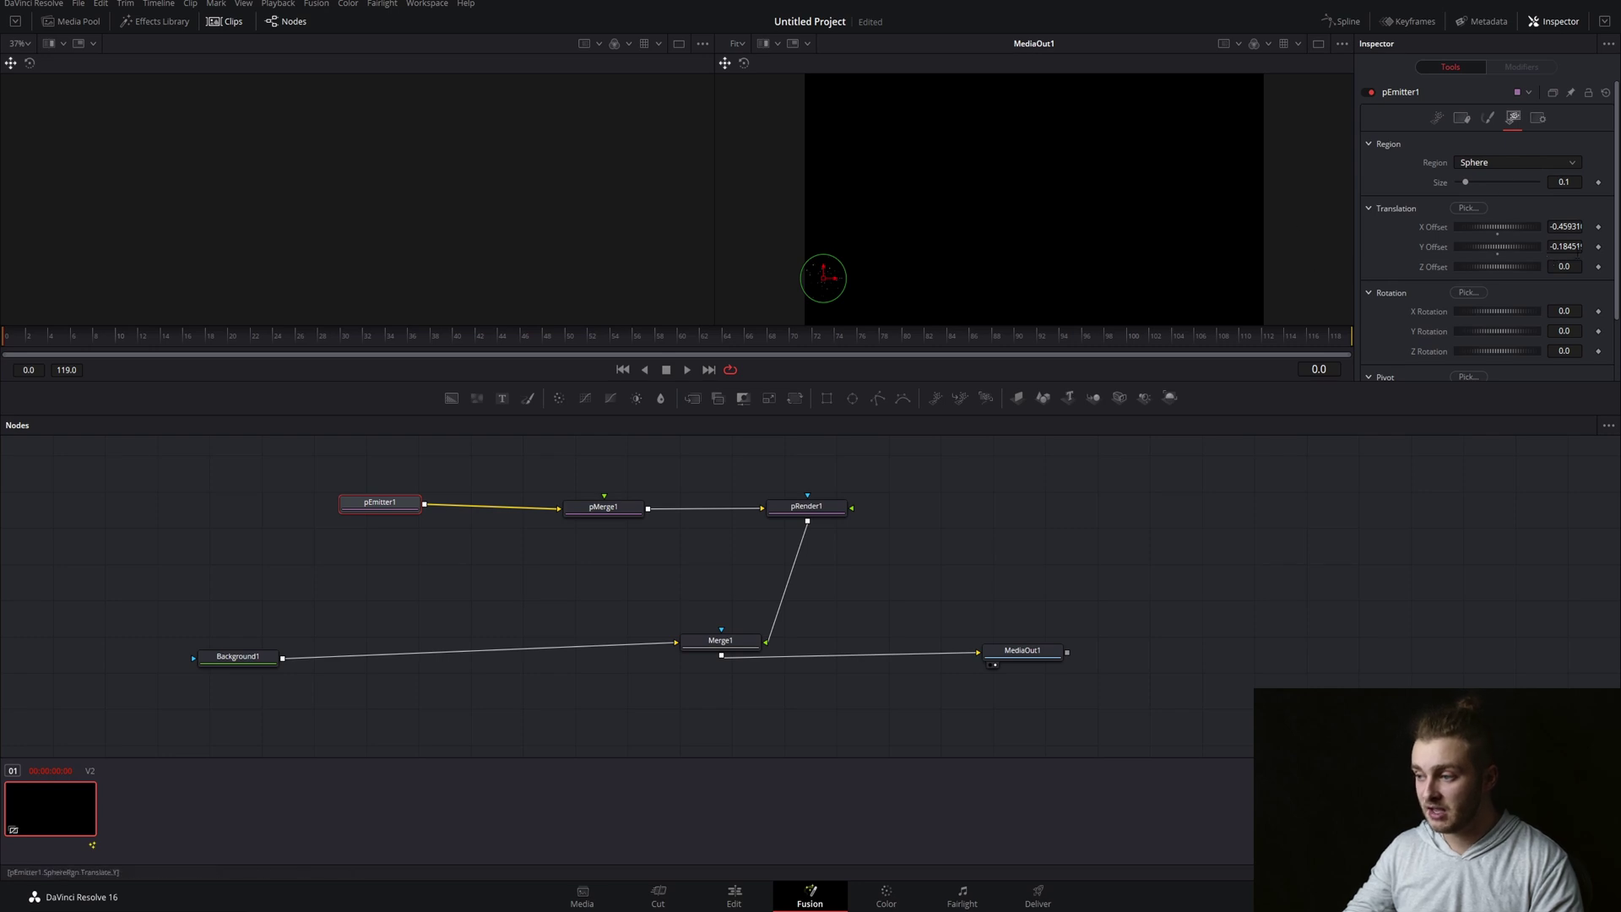
left_click(1598, 246)
left_click(1598, 227)
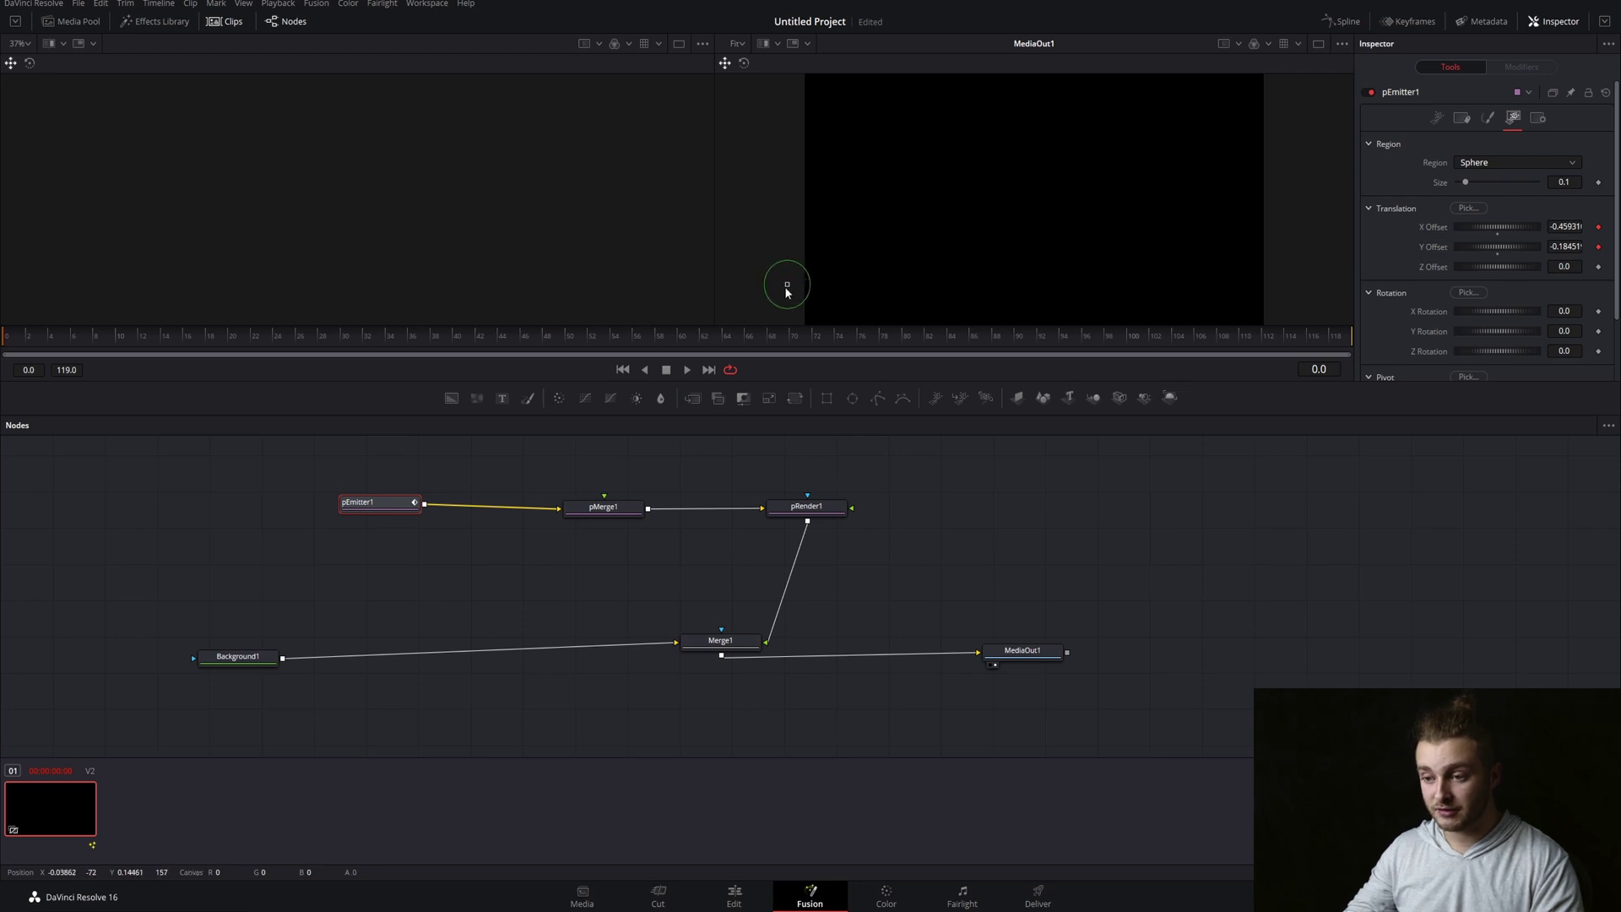
left_click(142, 341)
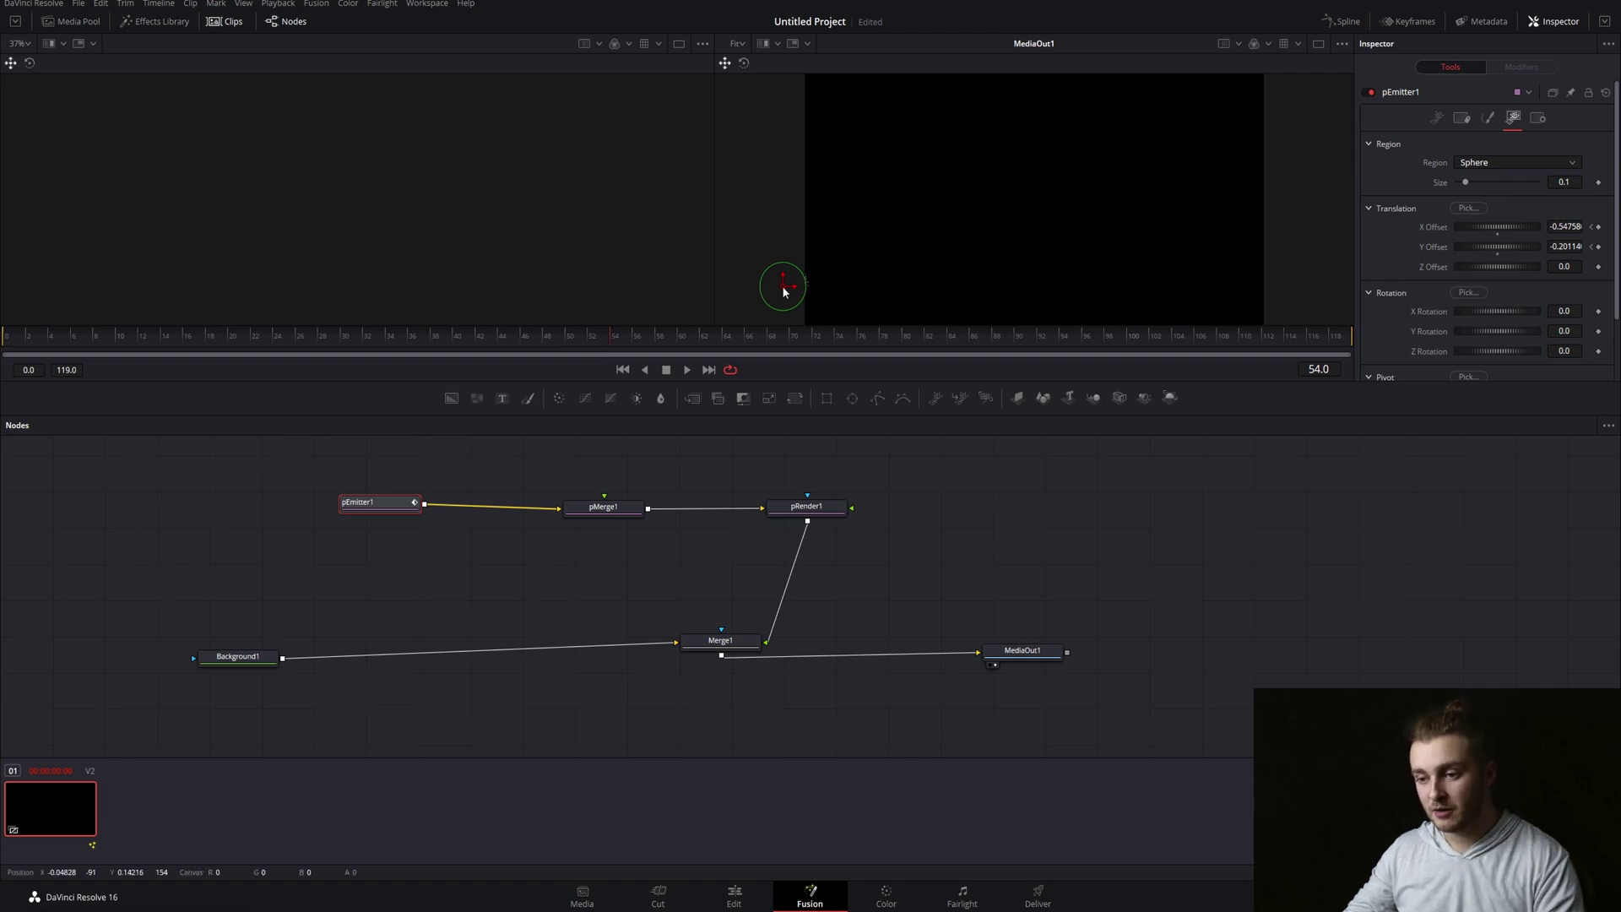
left_click_drag(782, 288, 1060, 184)
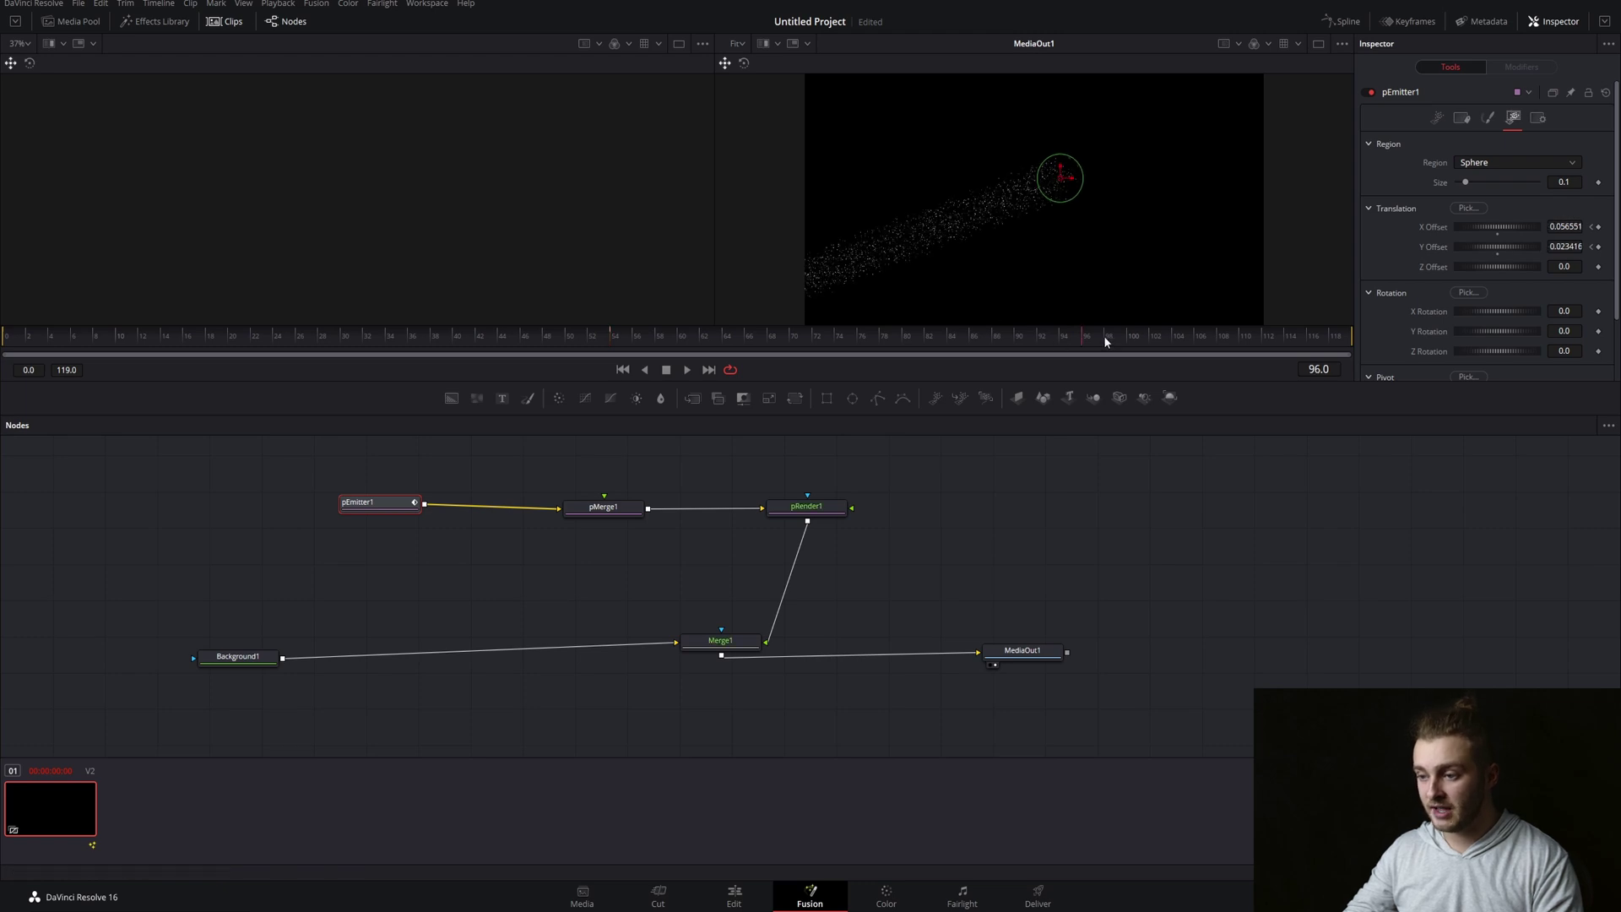
left_click_drag(1104, 335, 1321, 346)
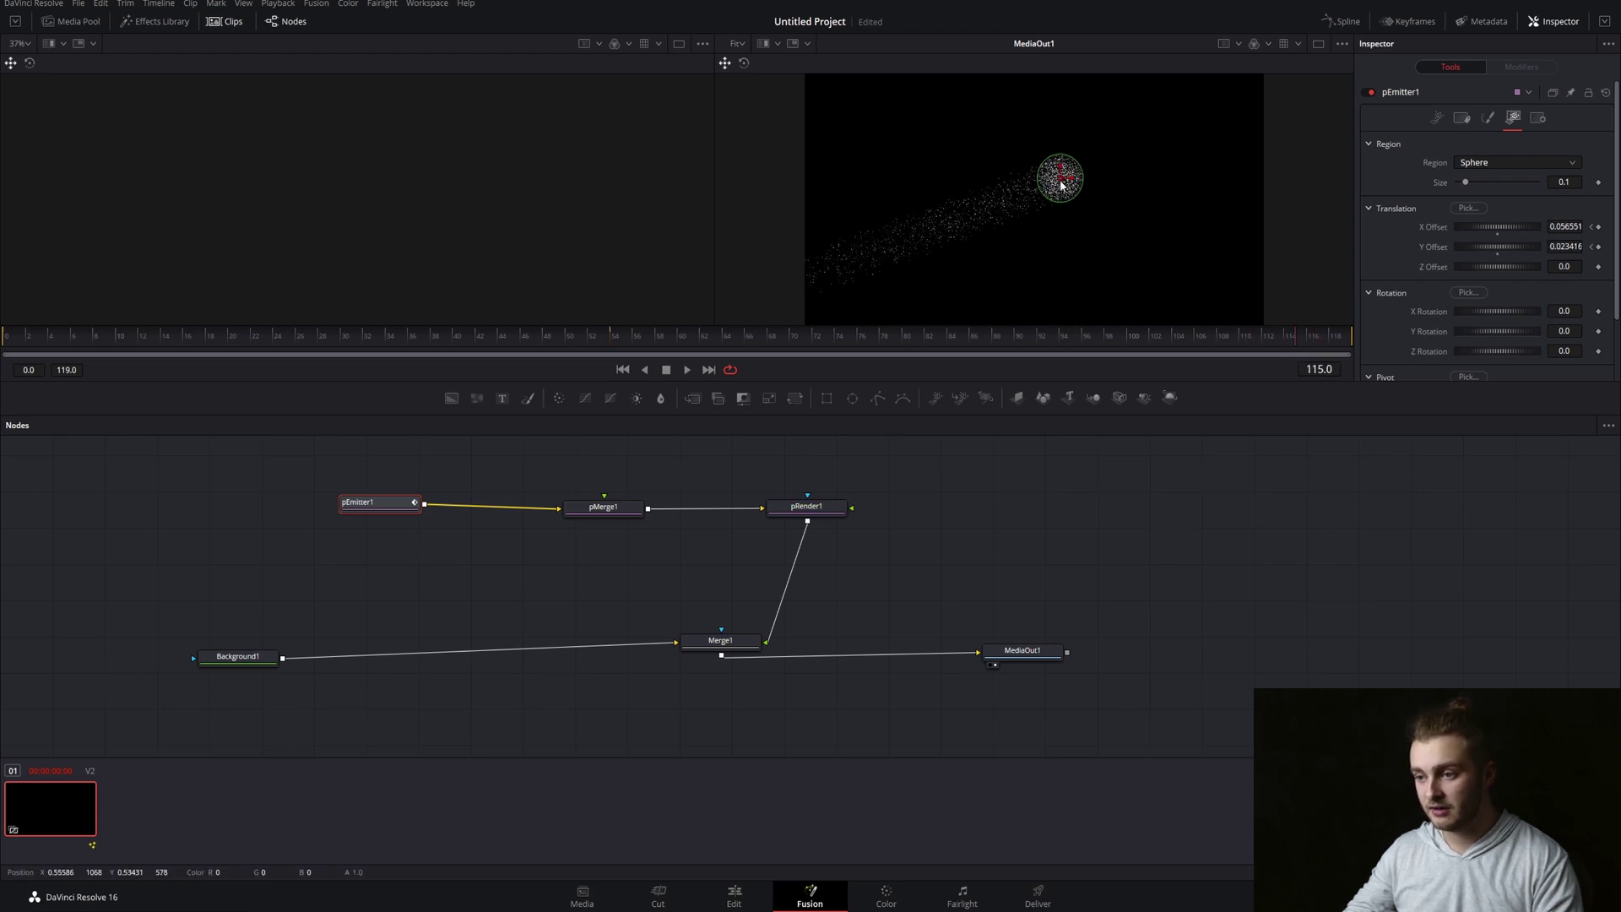
mouse_move(1060, 179)
left_mouse_down()
mouse_move(1173, 213)
mouse_move(1313, 290)
left_mouse_up()
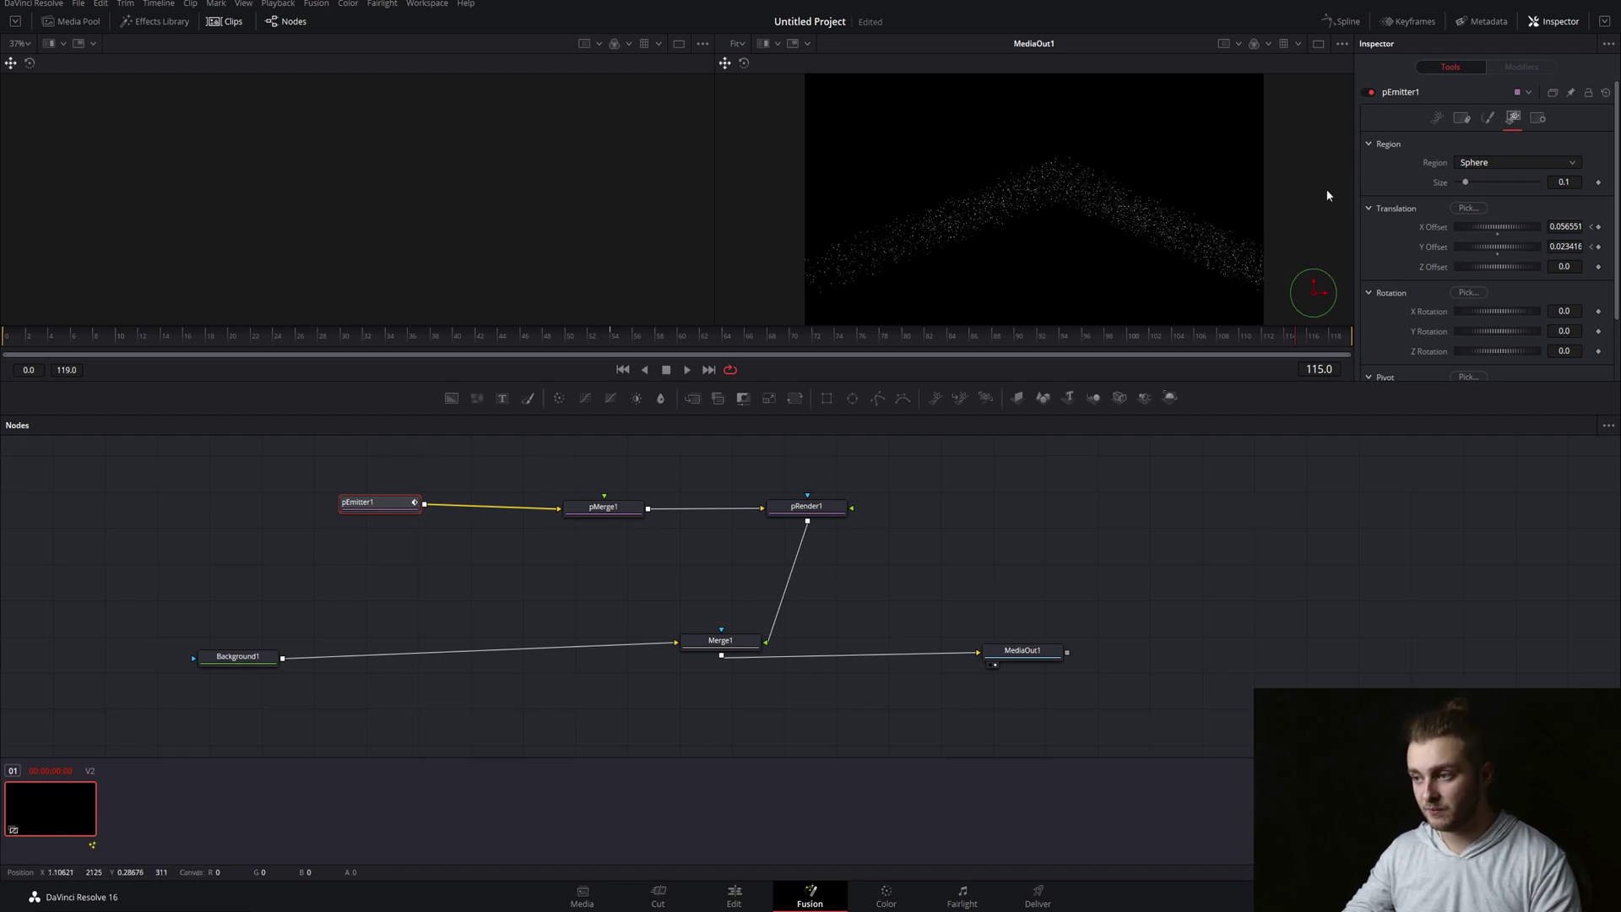
In the Spline editor, select the X/Y Offset keyframes and apply Smooth
left_click(1343, 21)
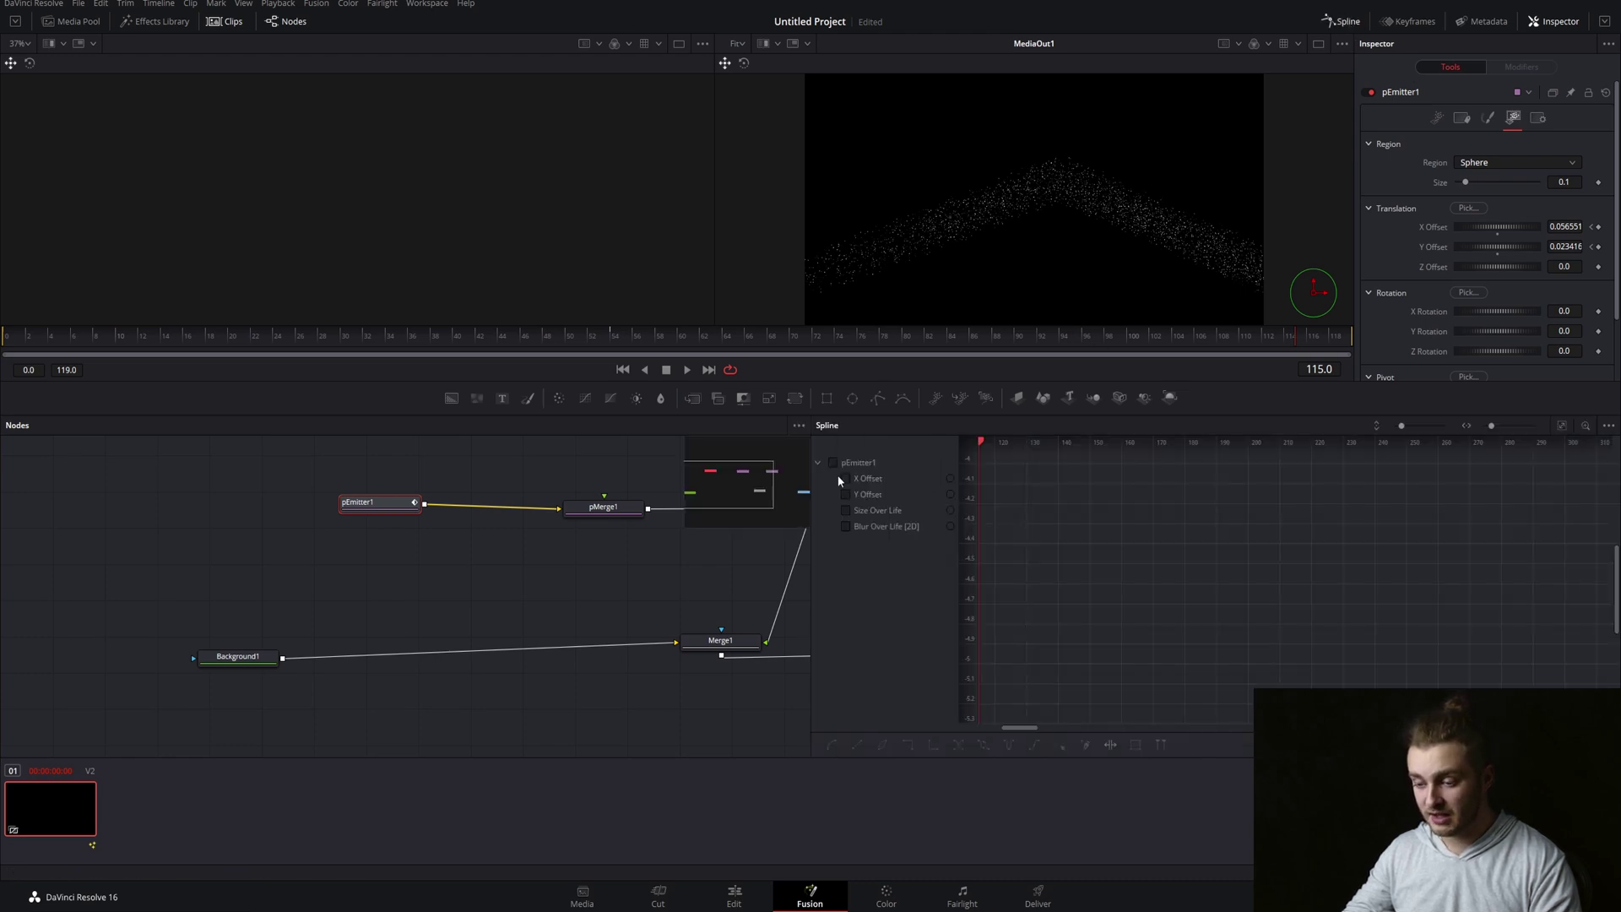
left_click(843, 480)
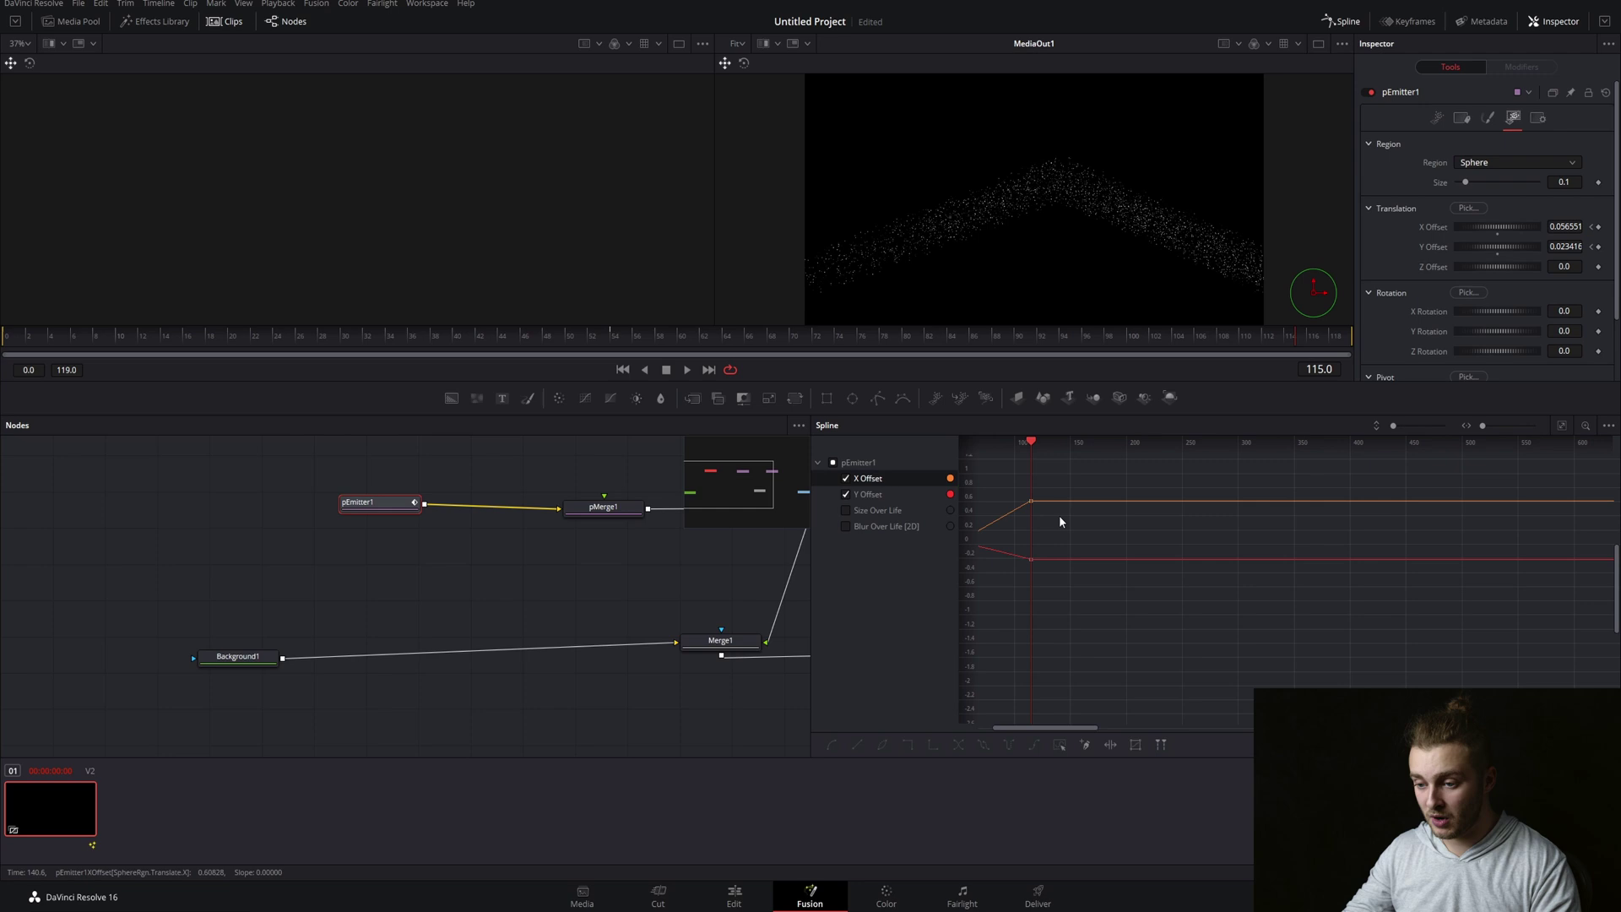
scroll(1059, 515, "down", 5)
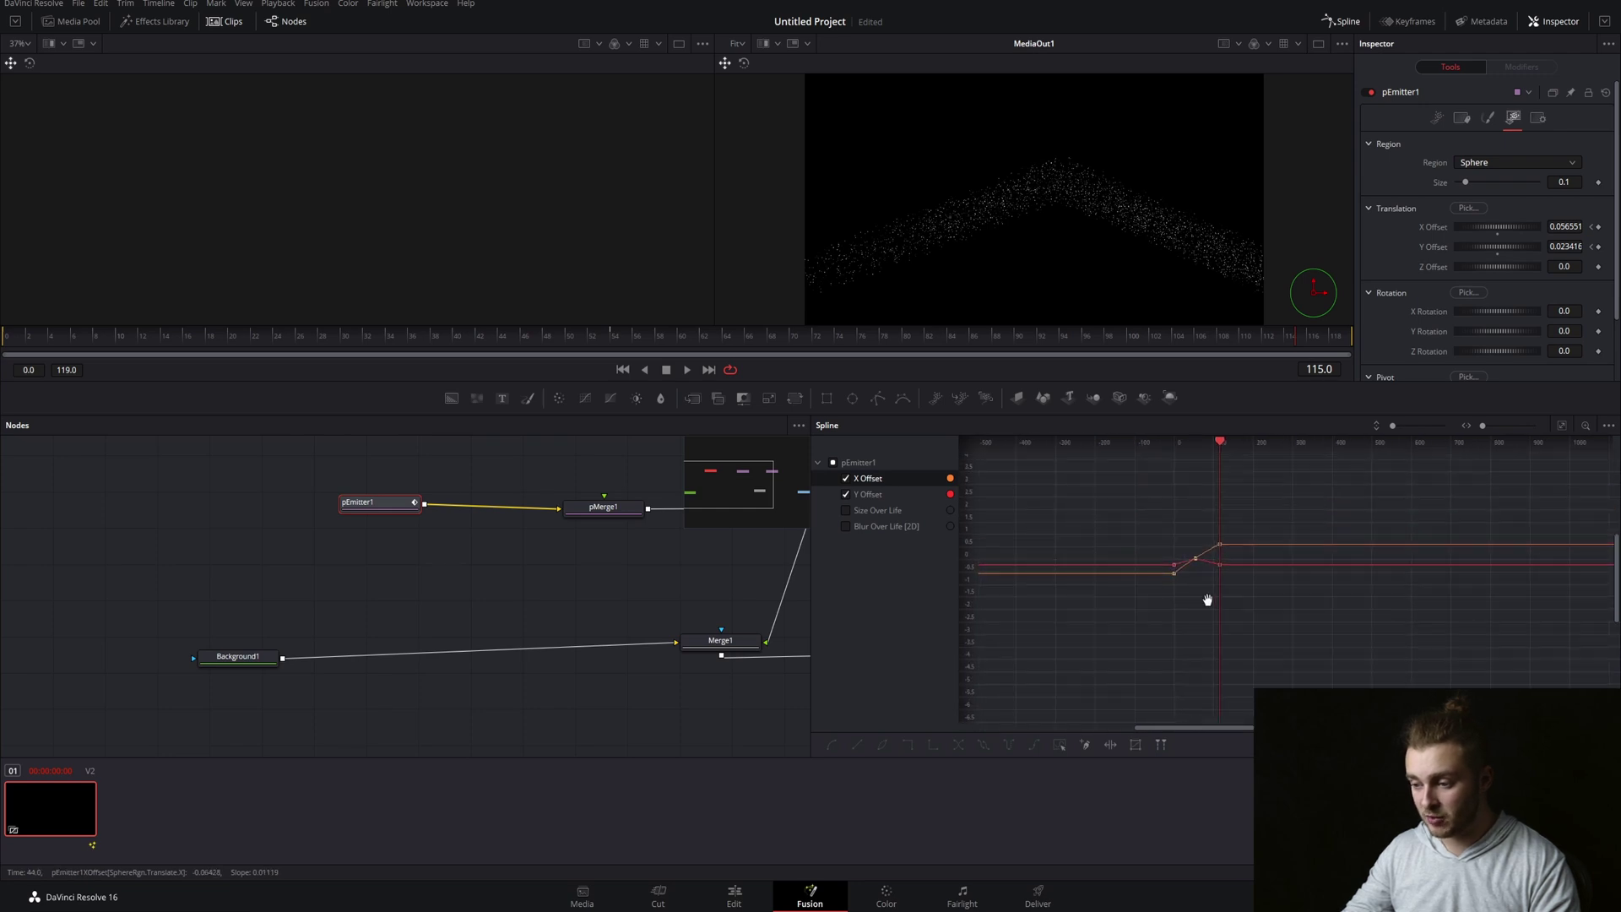
left_click_drag(1131, 502, 1306, 623)
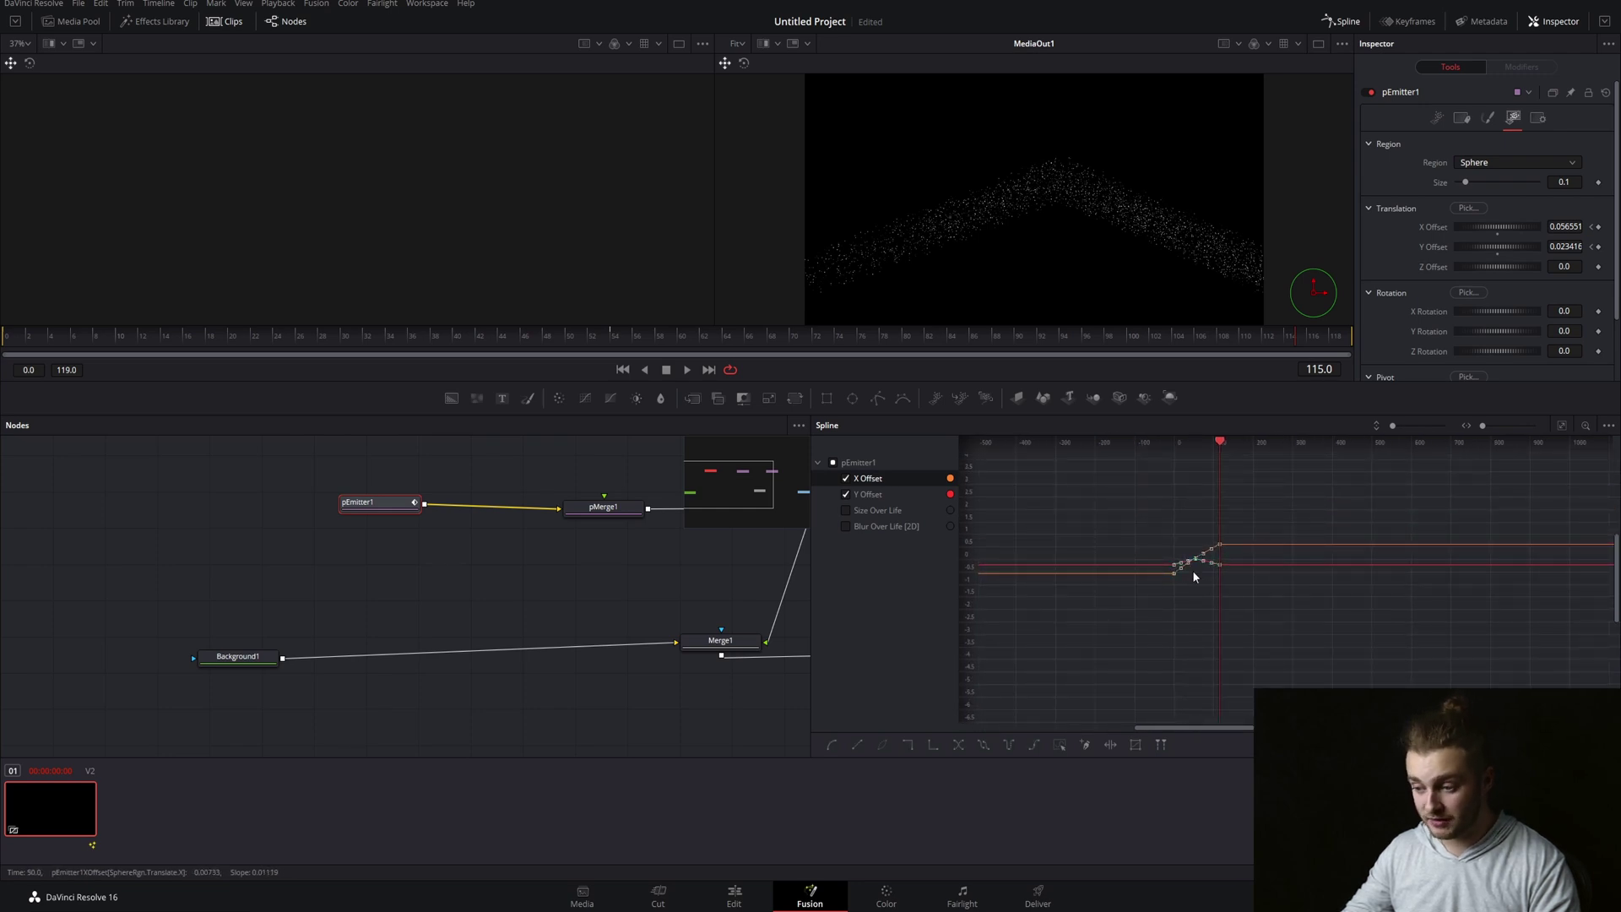
right_click(1181, 563)
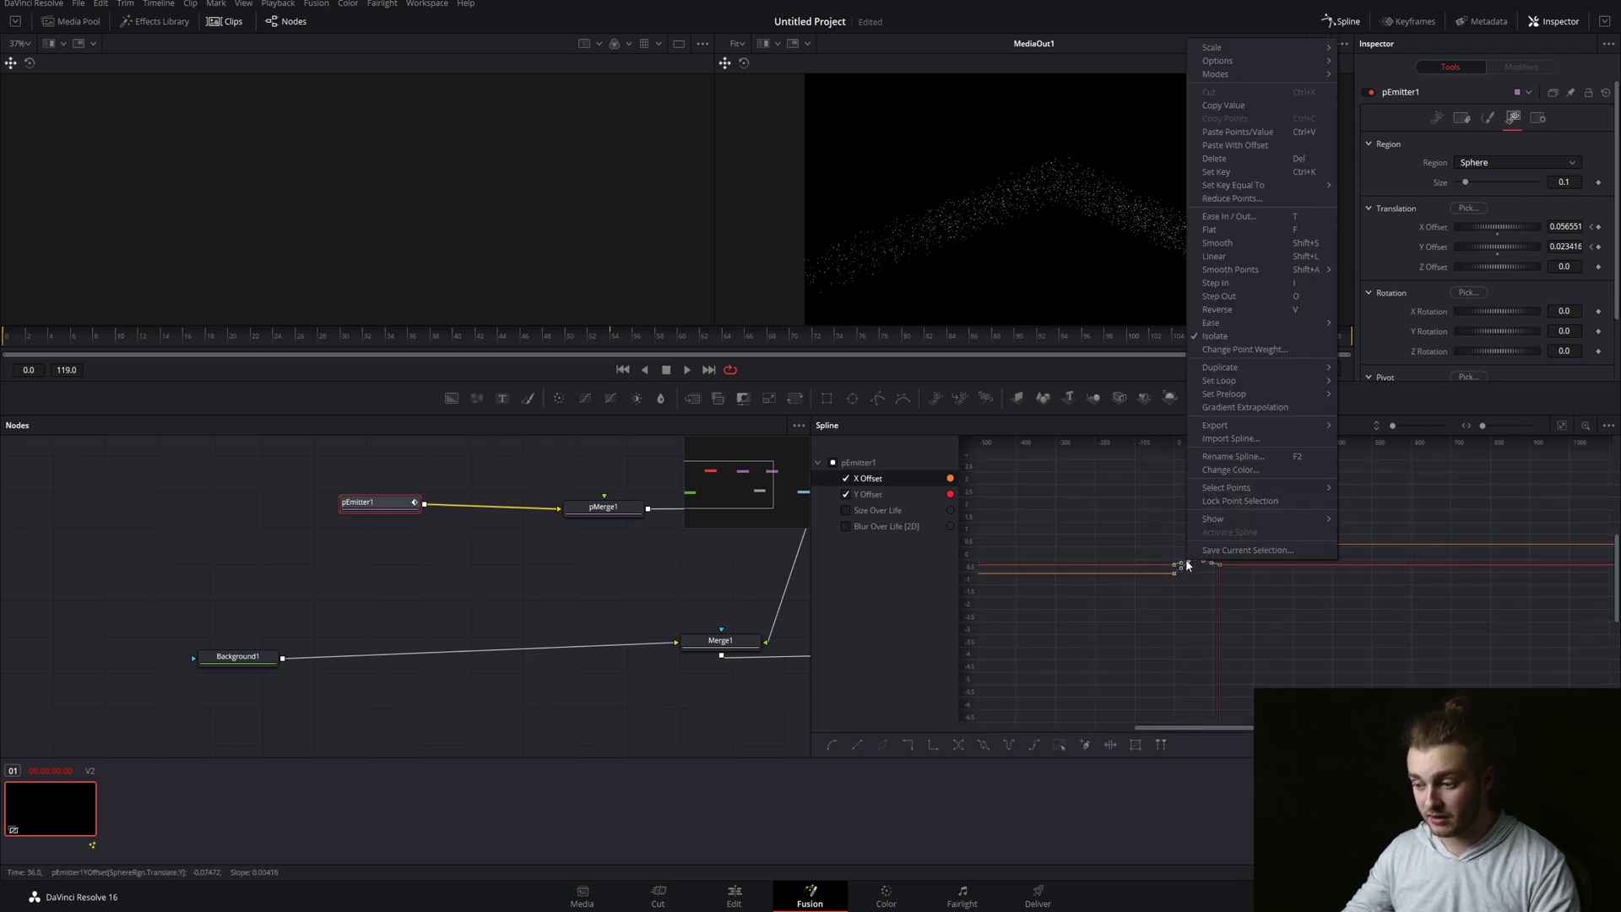
left_click(1225, 241)
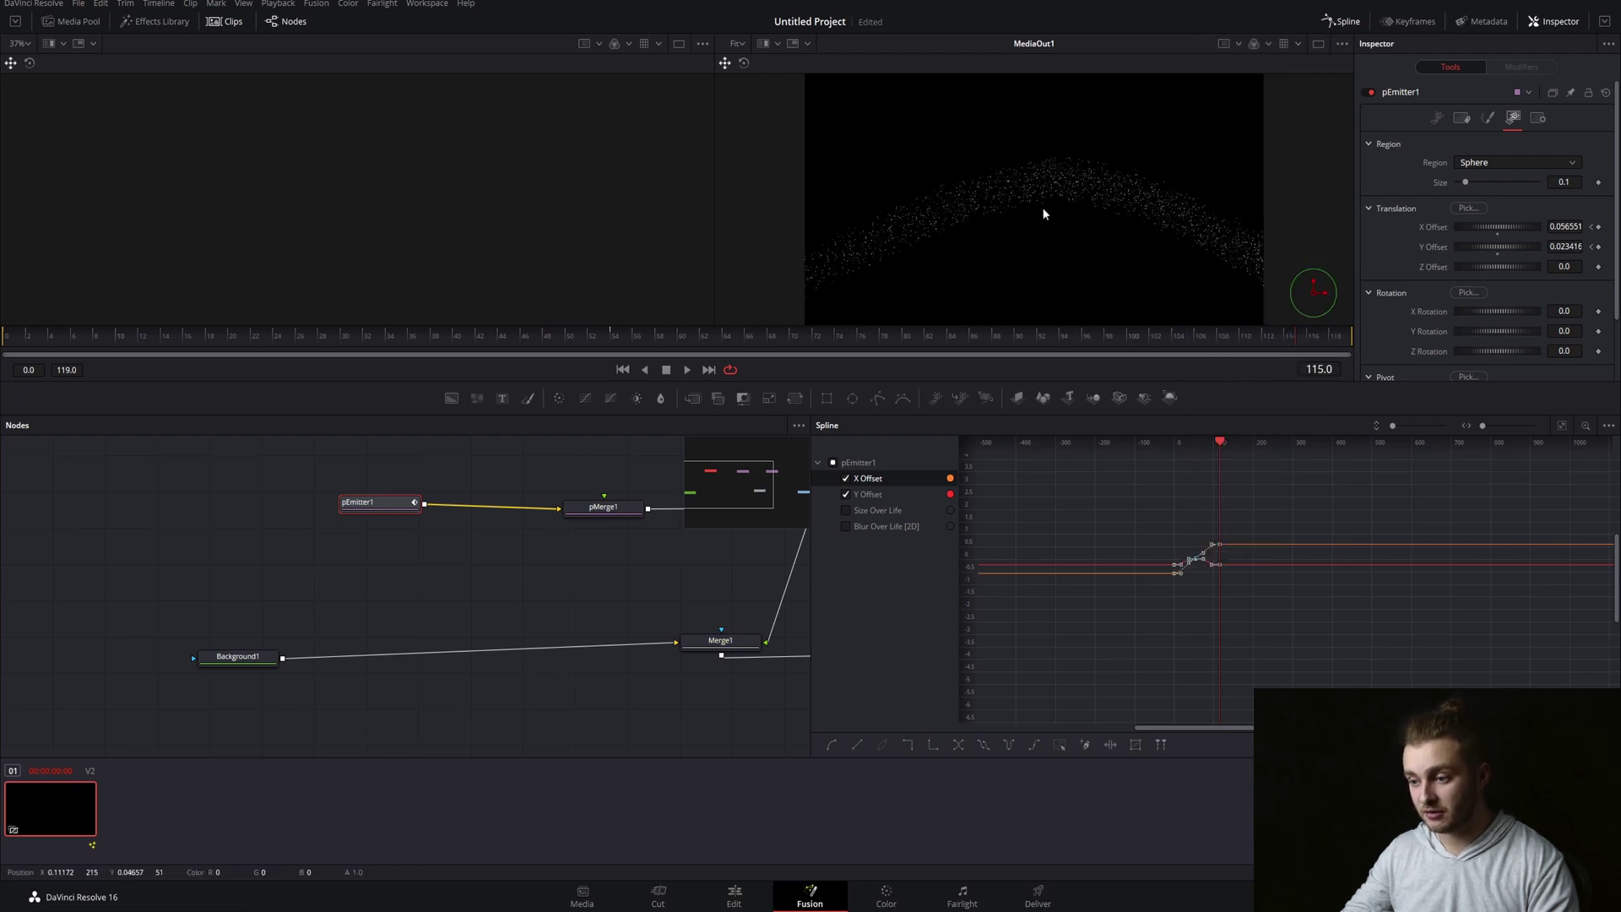
Apply Ease In/Out to the selected keys and adjust their ease-in and ease-out lengths
right_click(1188, 560)
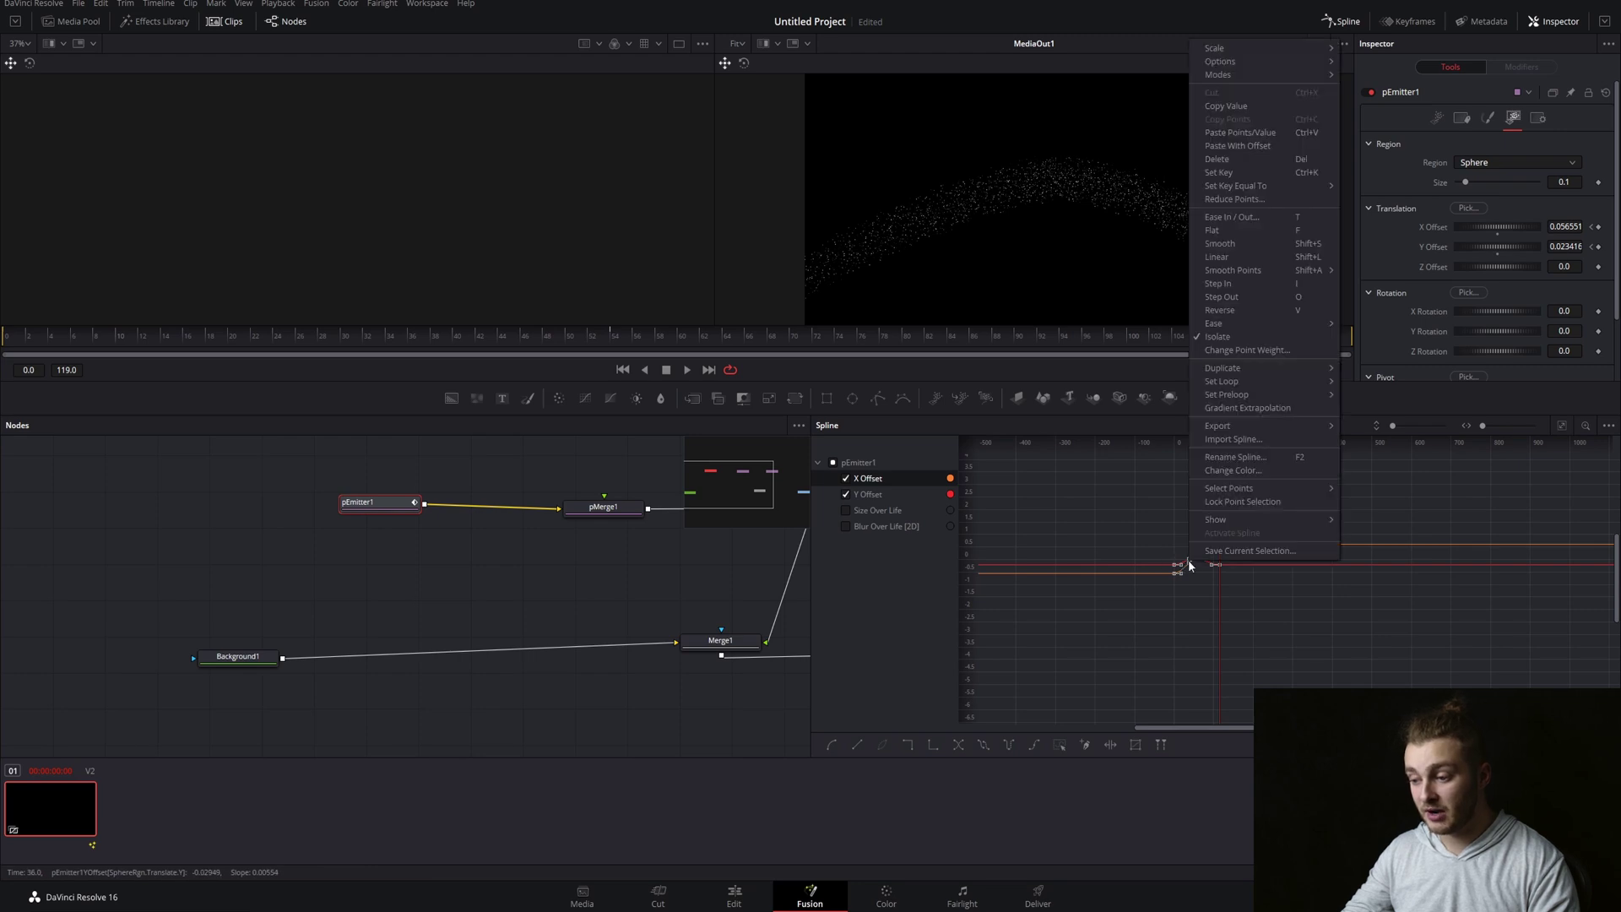
left_click(1222, 218)
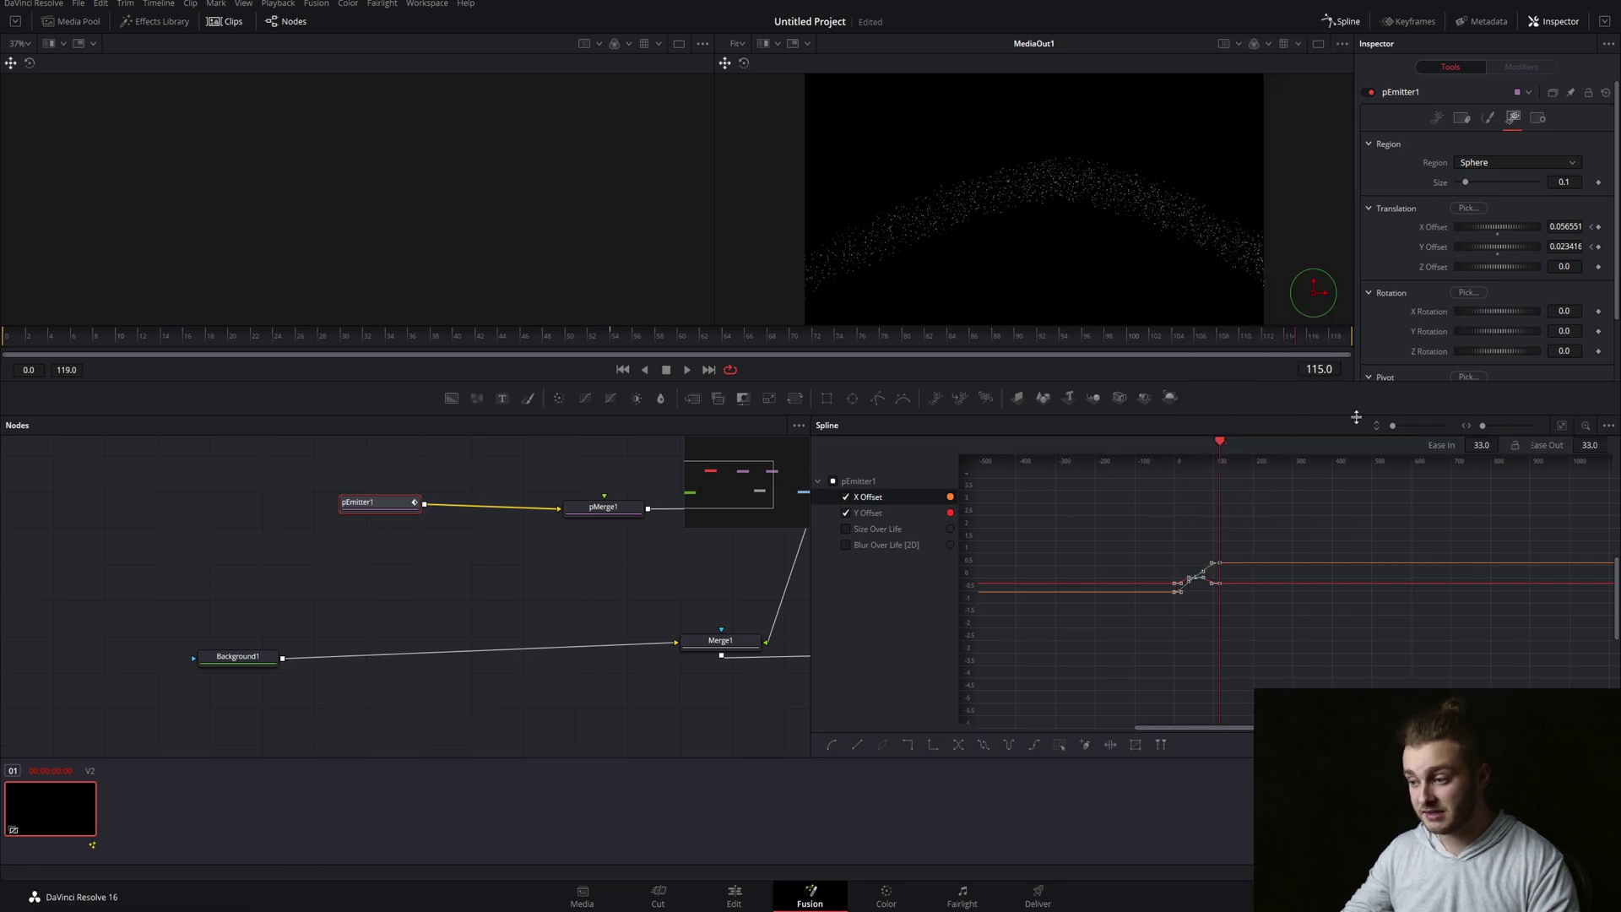
left_click_drag(1495, 445, 1495, 444)
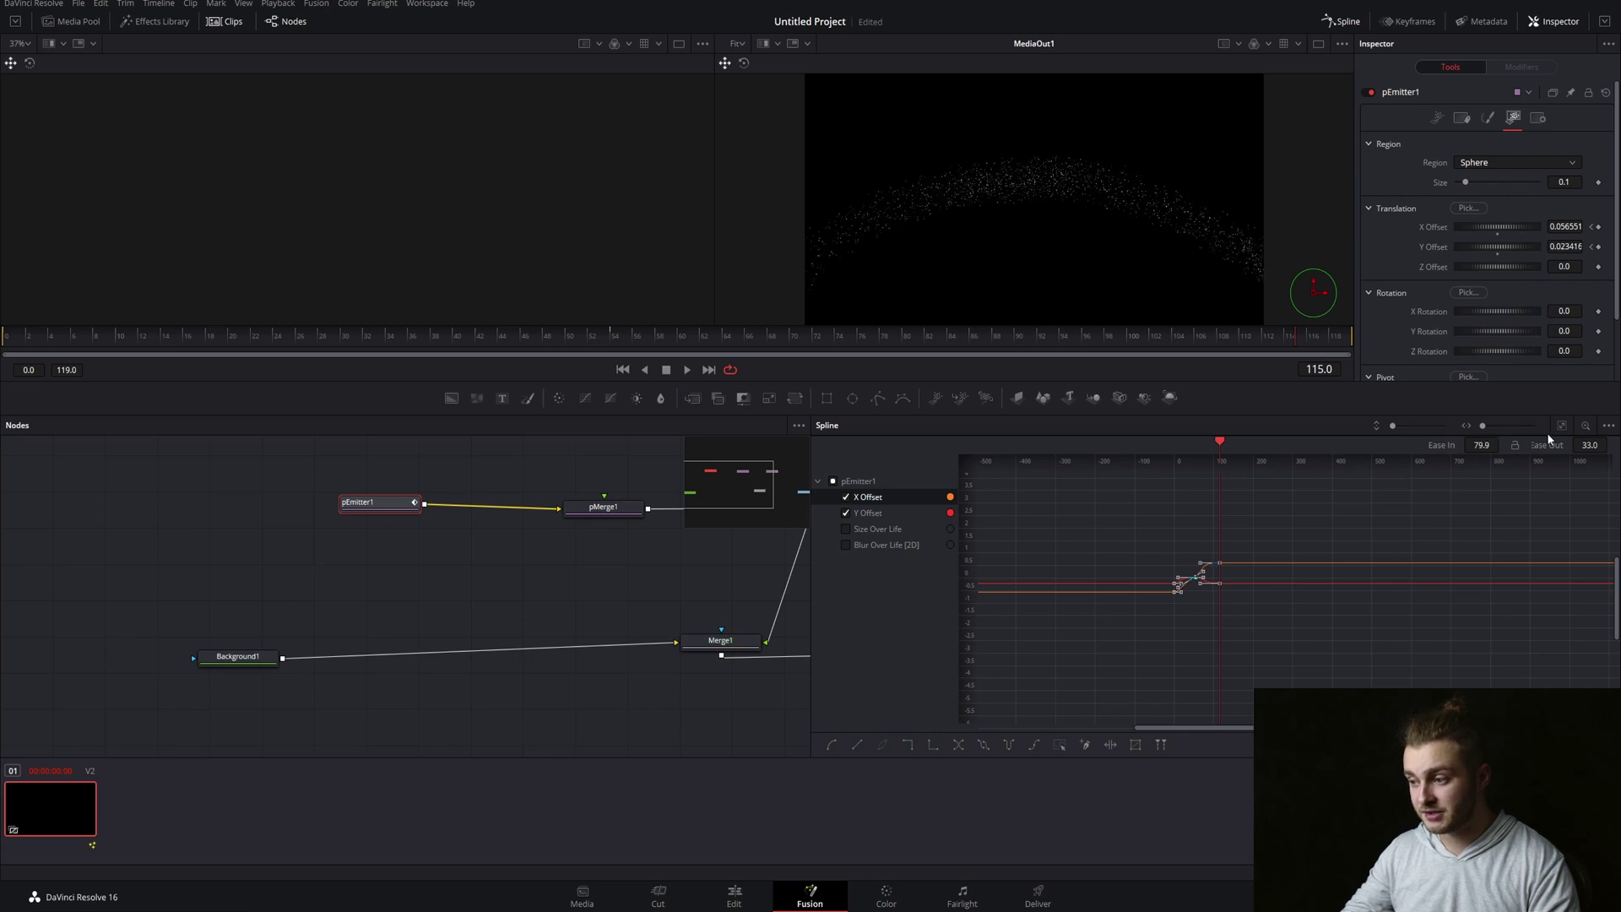
left_click_drag(1589, 447, 1608, 444)
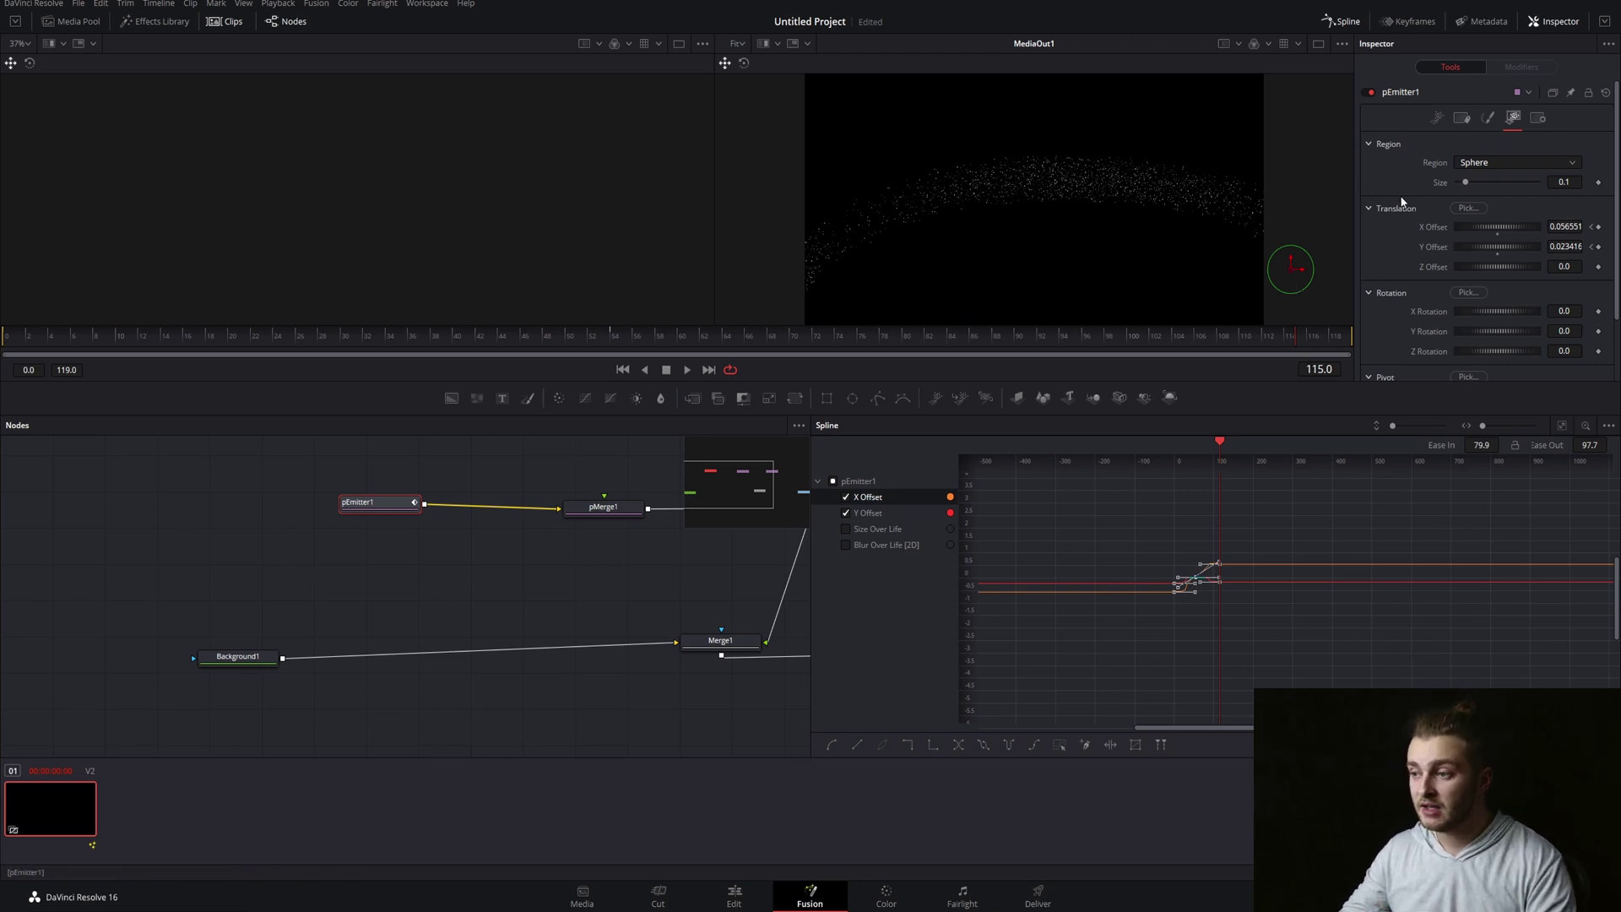
Set pEmitter1's Lifespan to 13.6 and Lifespan Variance to 24.4, then preview playback
left_click(1436, 118)
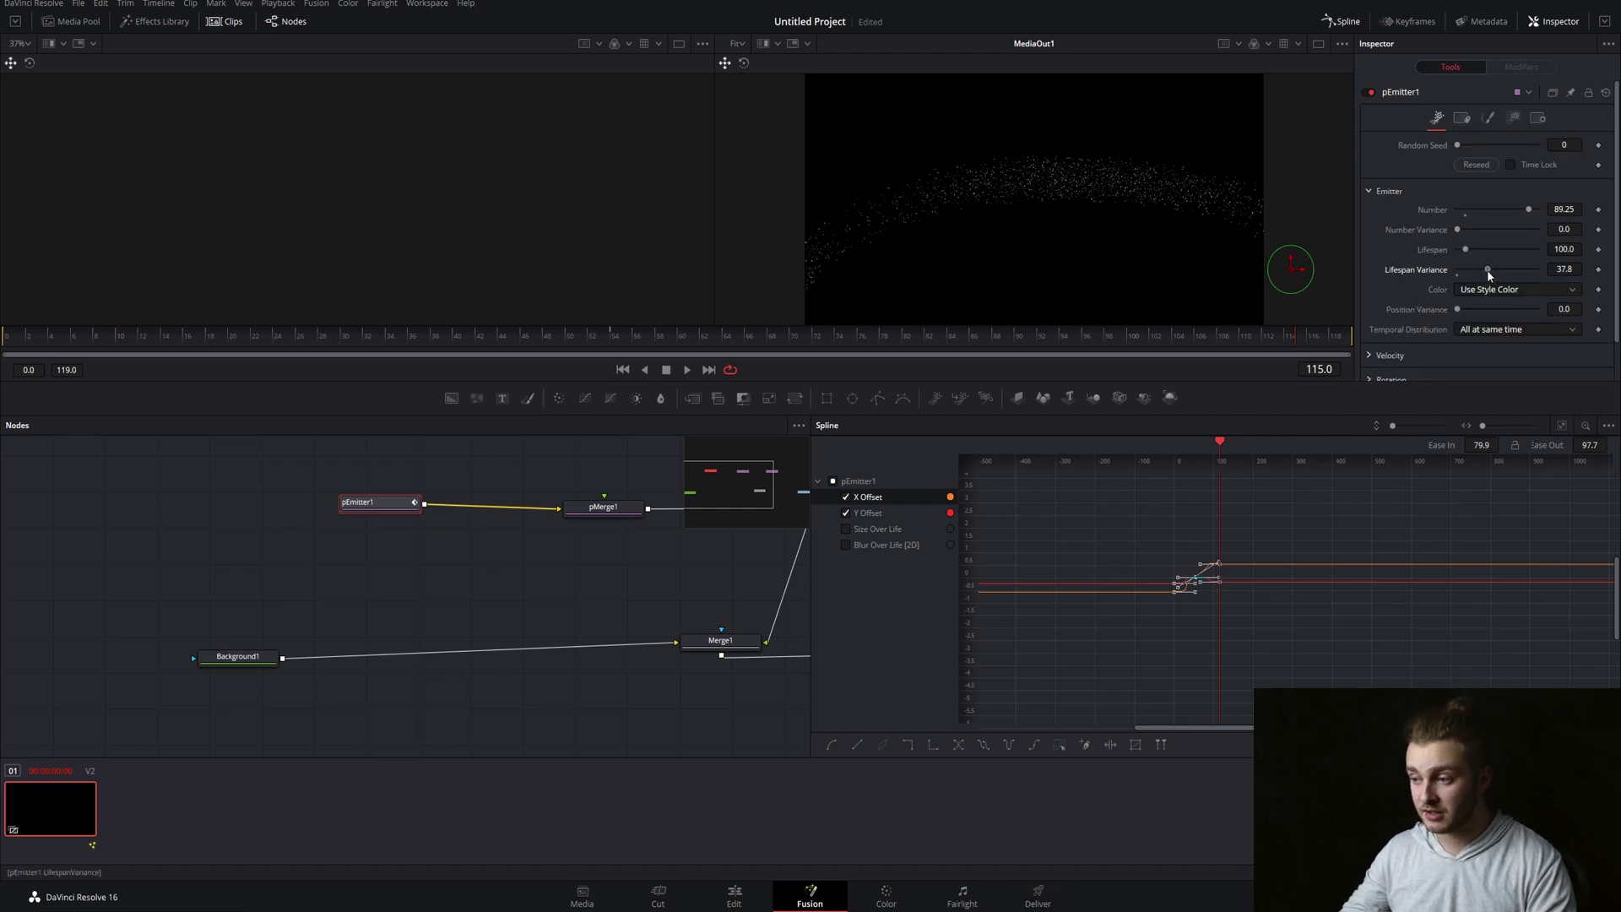
left_click_drag(1487, 270, 1494, 273)
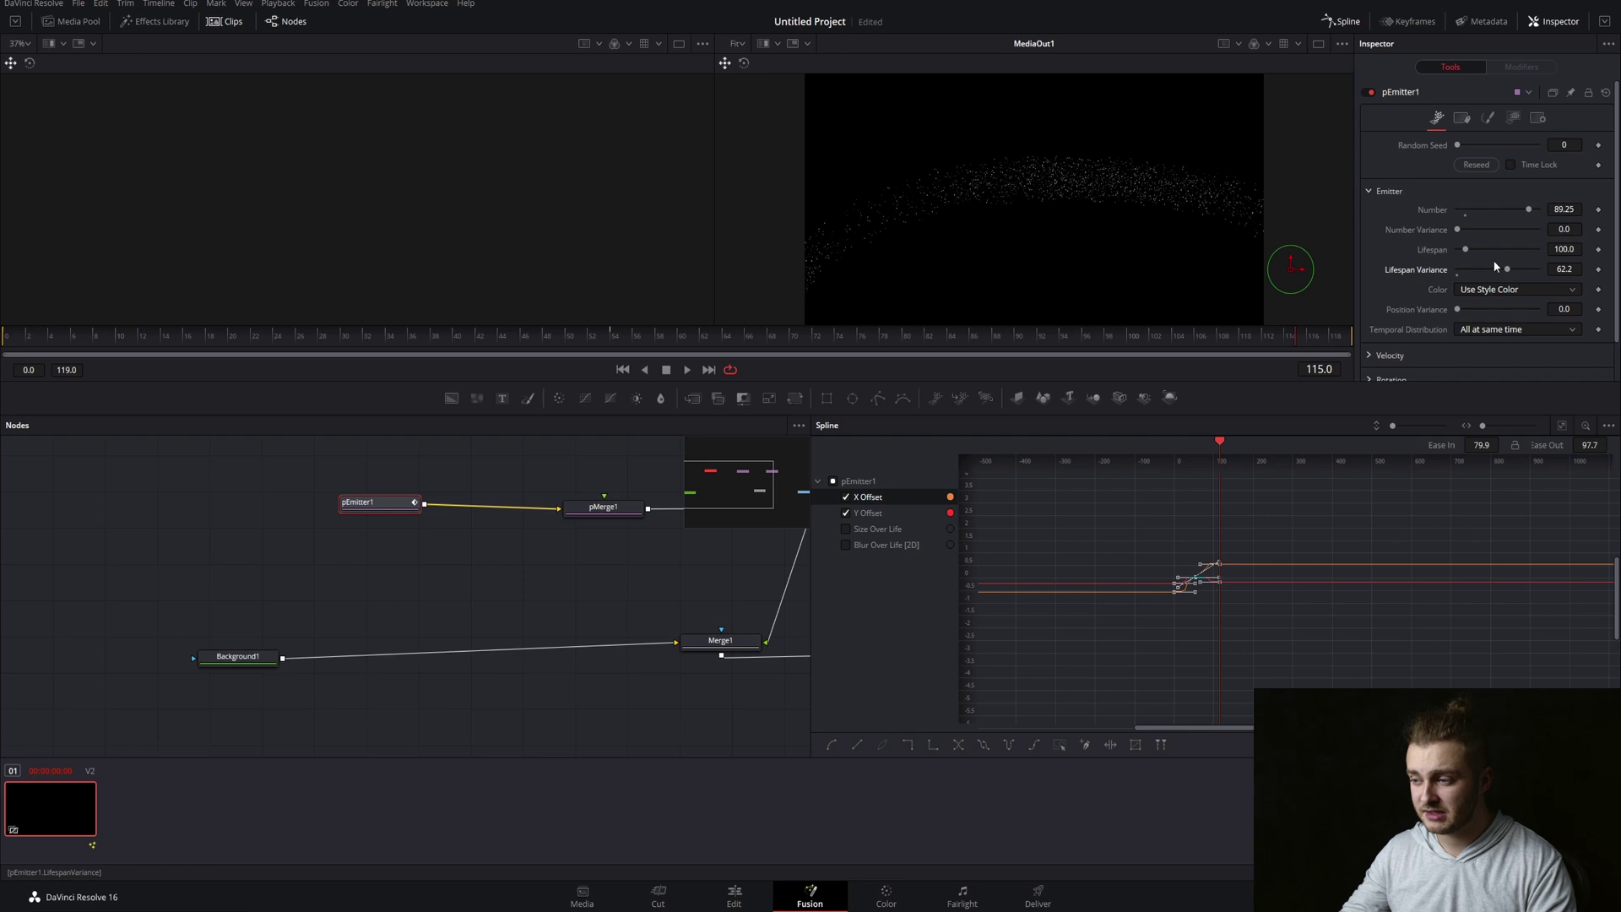
left_click_drag(1462, 252, 1390, 249)
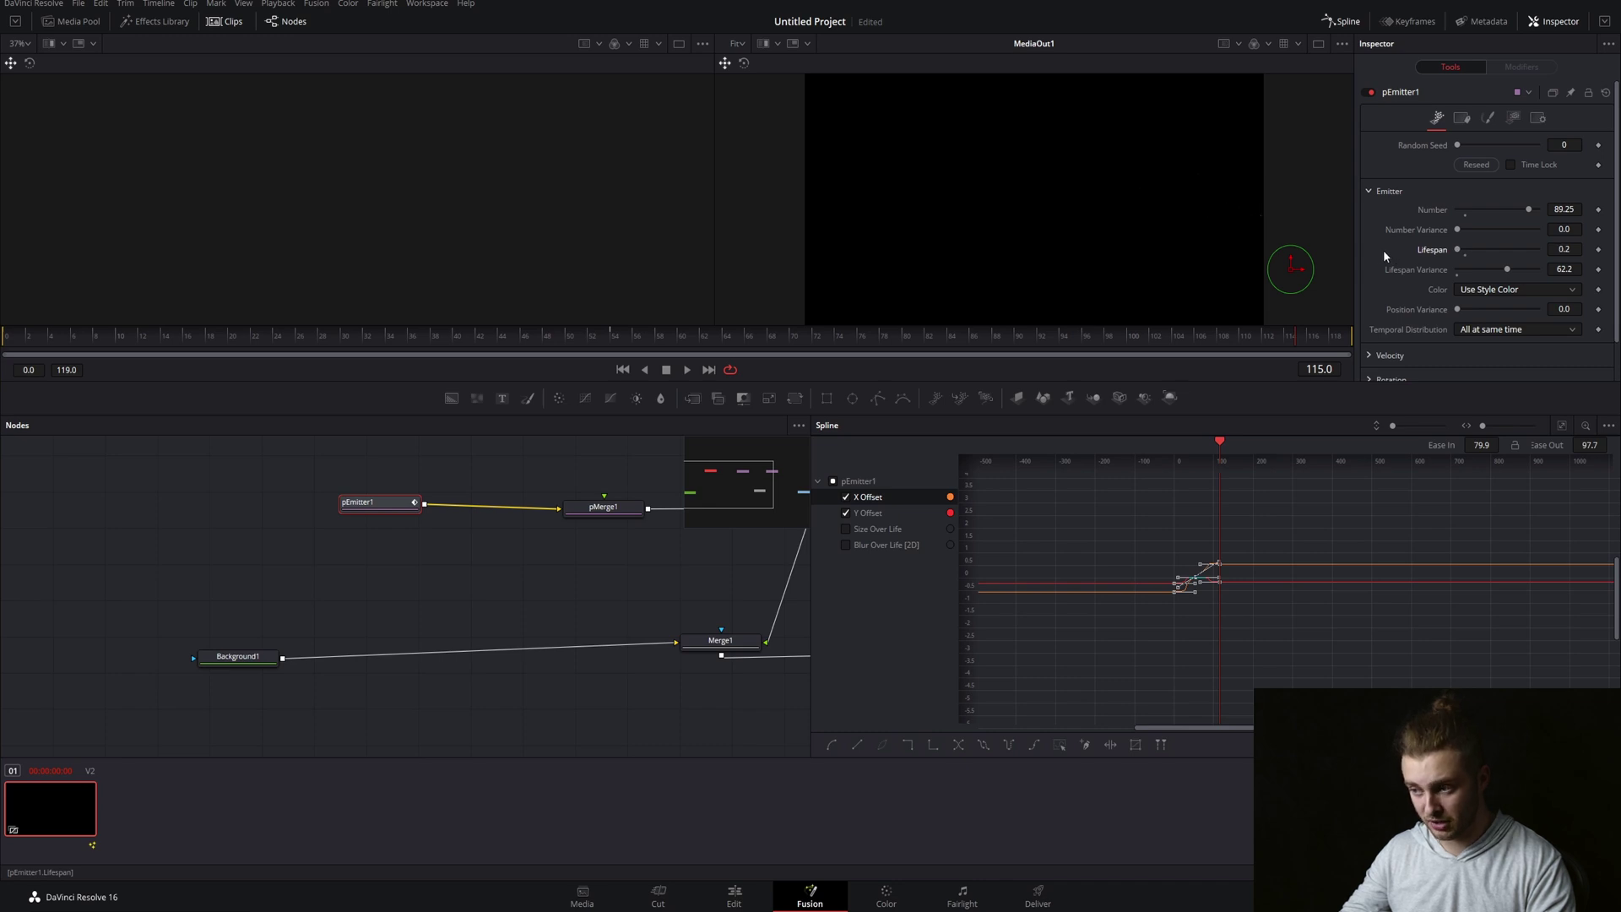
key("space")
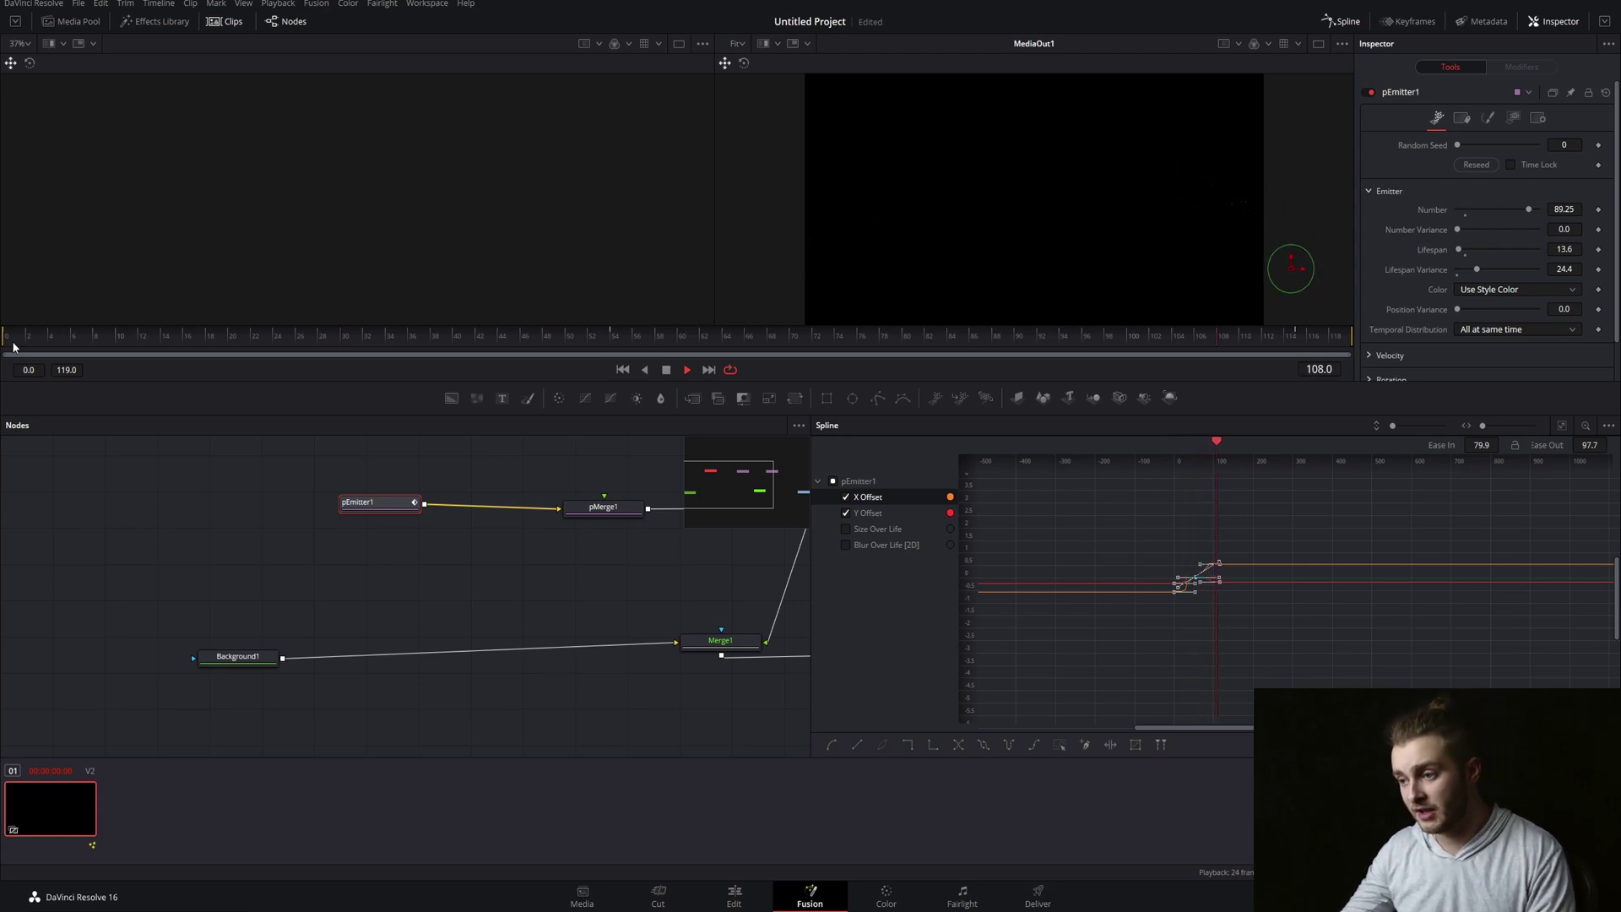
key("space")
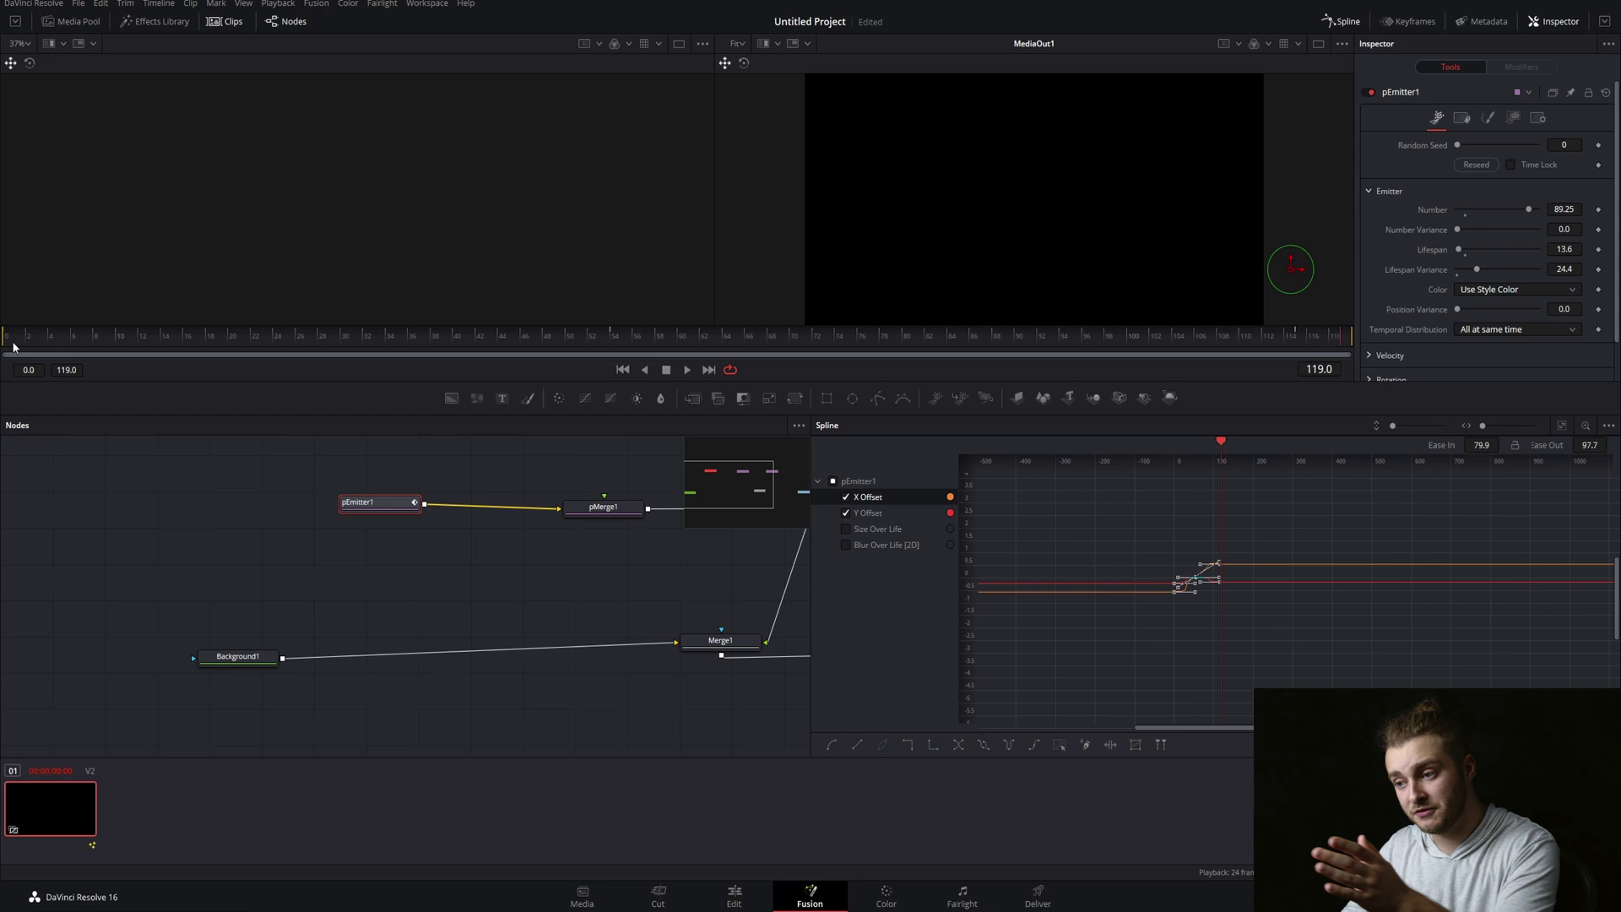
Group pEmitter1, pMerge1 and pRender1 with Ctrl+G and name the group 'trail'
left_click(485, 641)
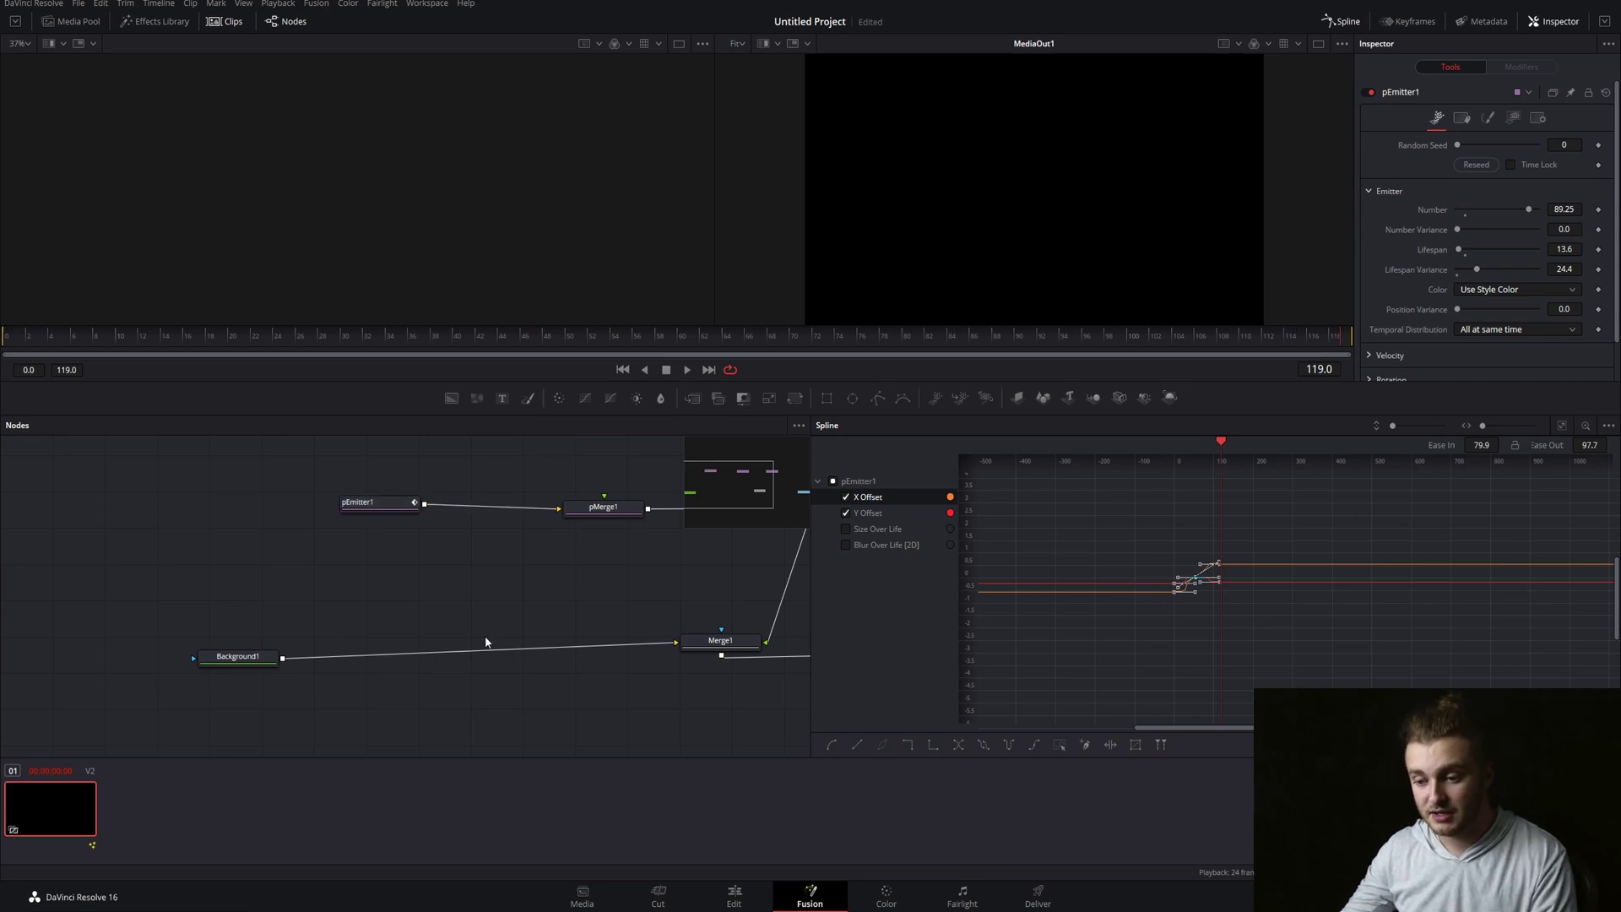
left_click_drag(485, 640, 223, 617)
scroll(288, 598, "down", 2)
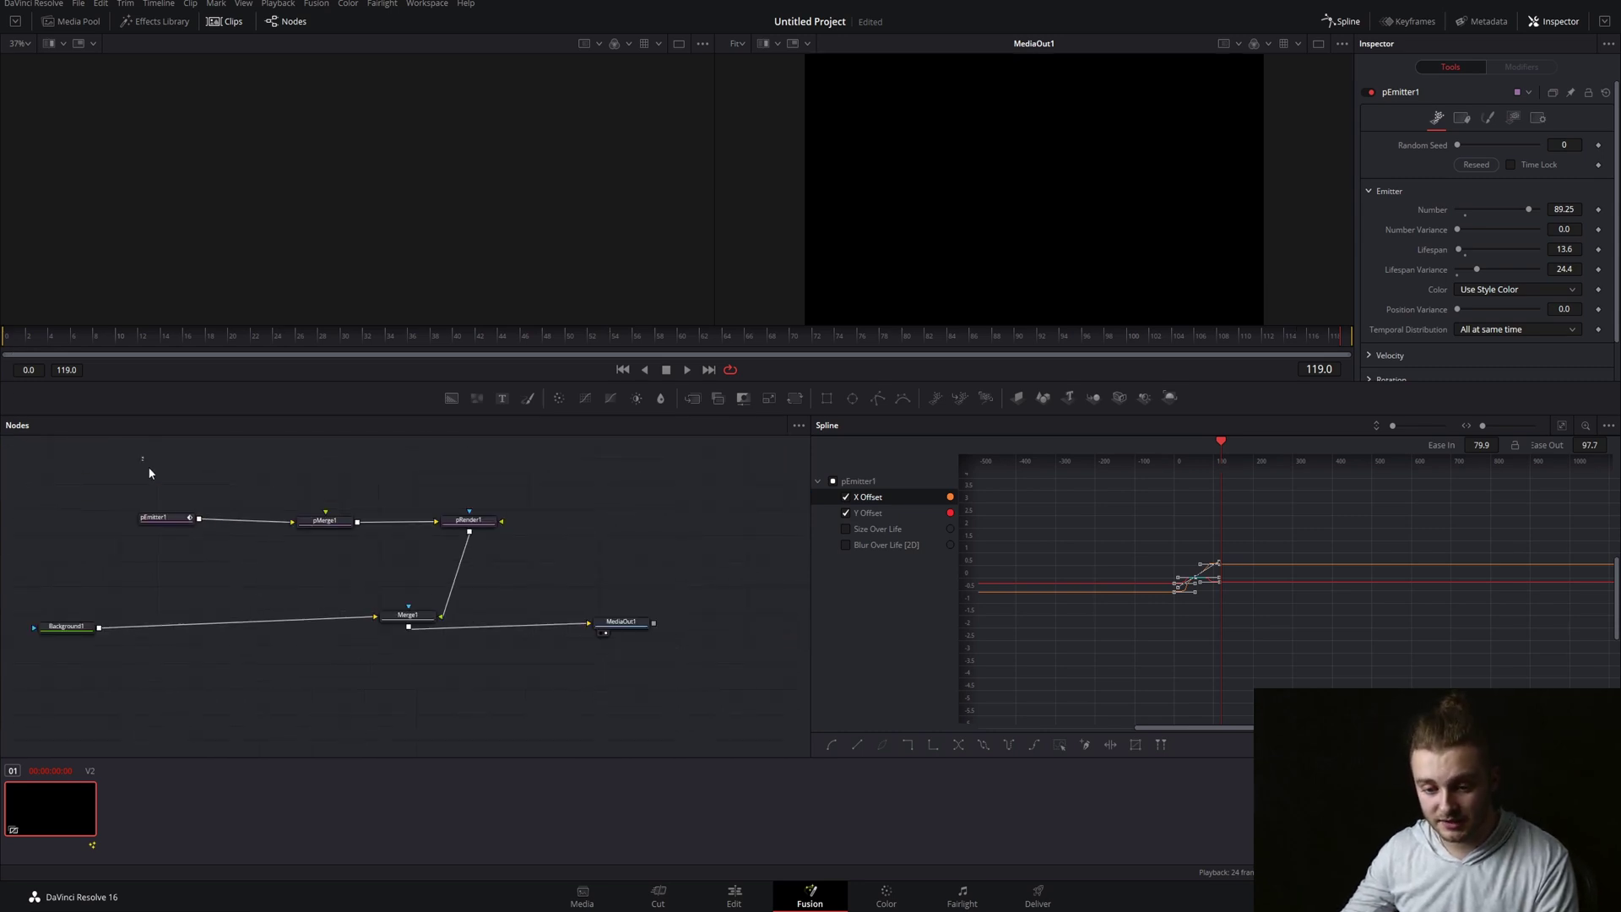
left_click_drag(141, 456, 519, 585)
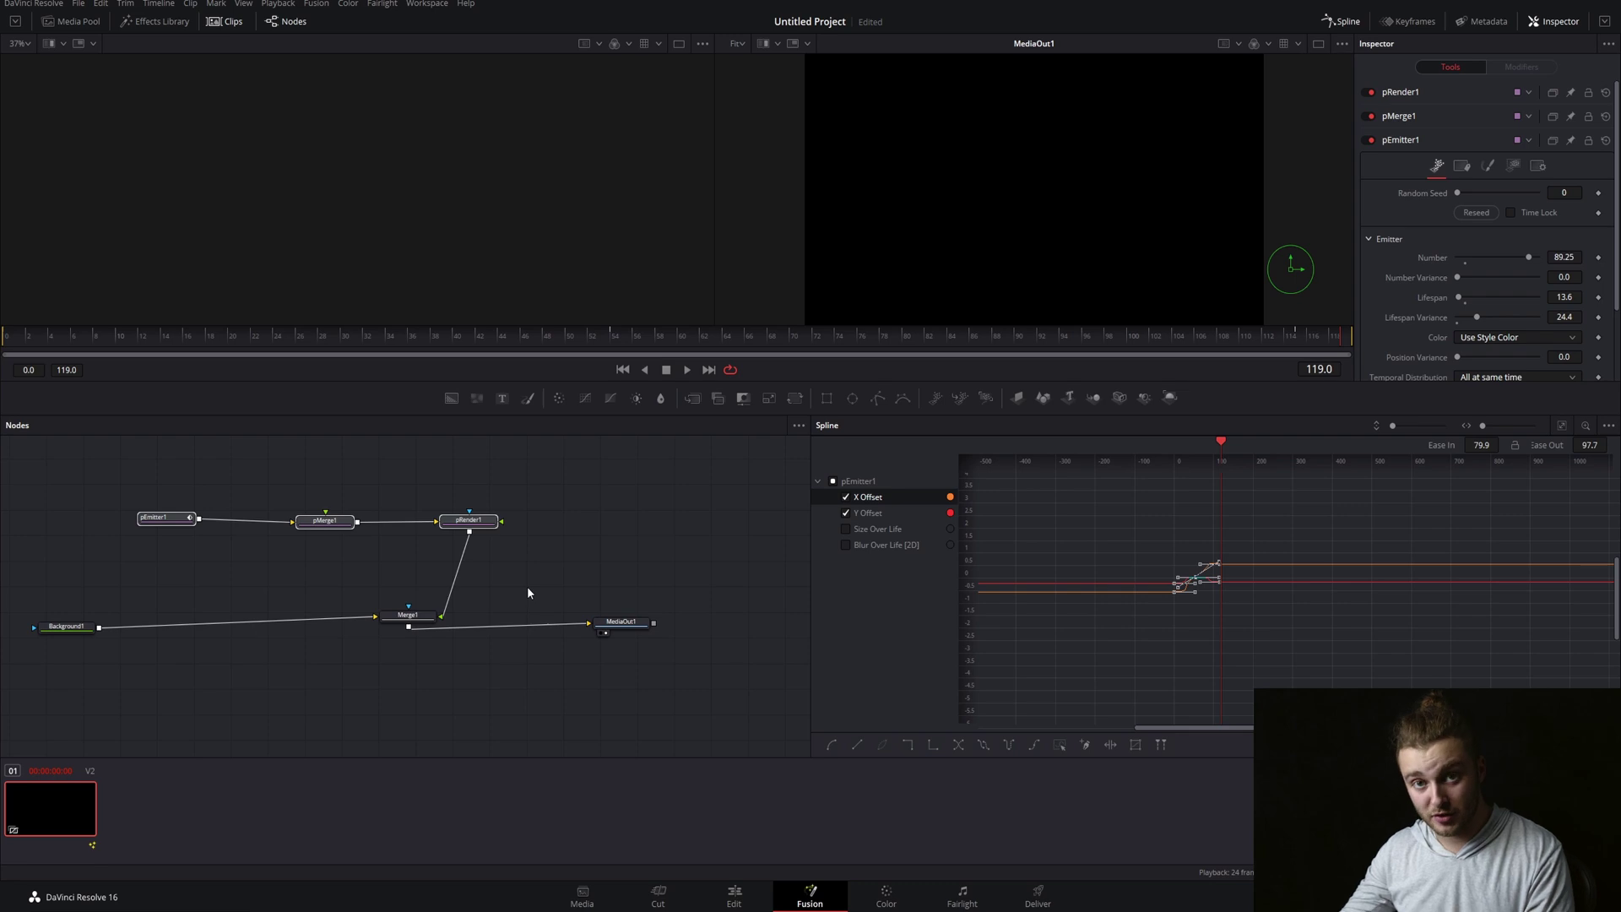
key("ctrl+g")
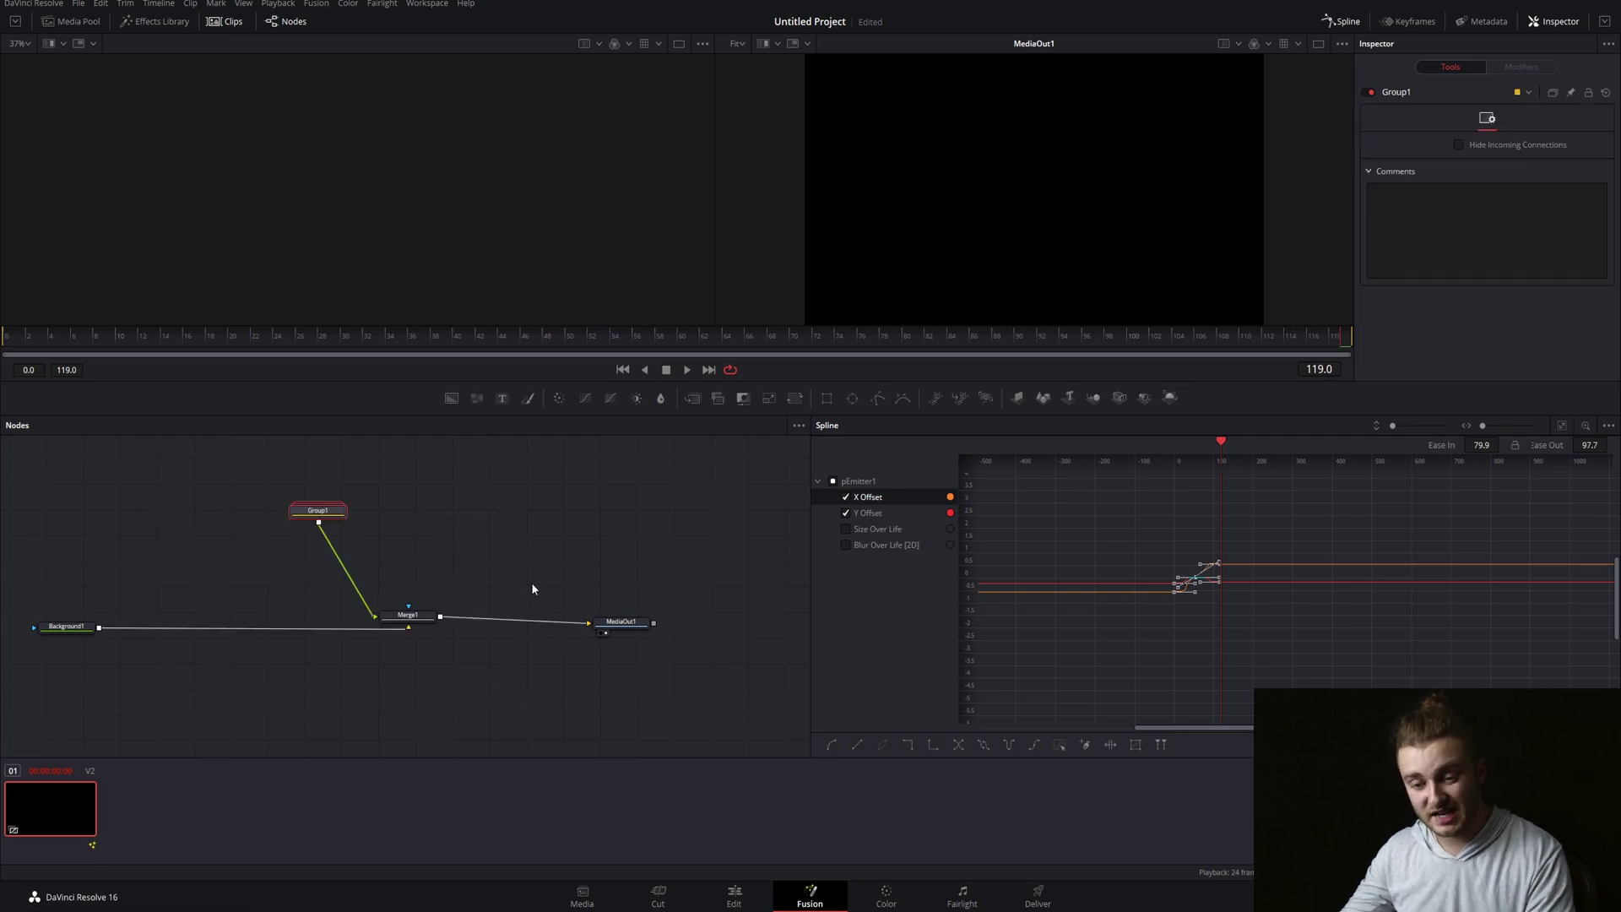
key("F2")
type("trail")
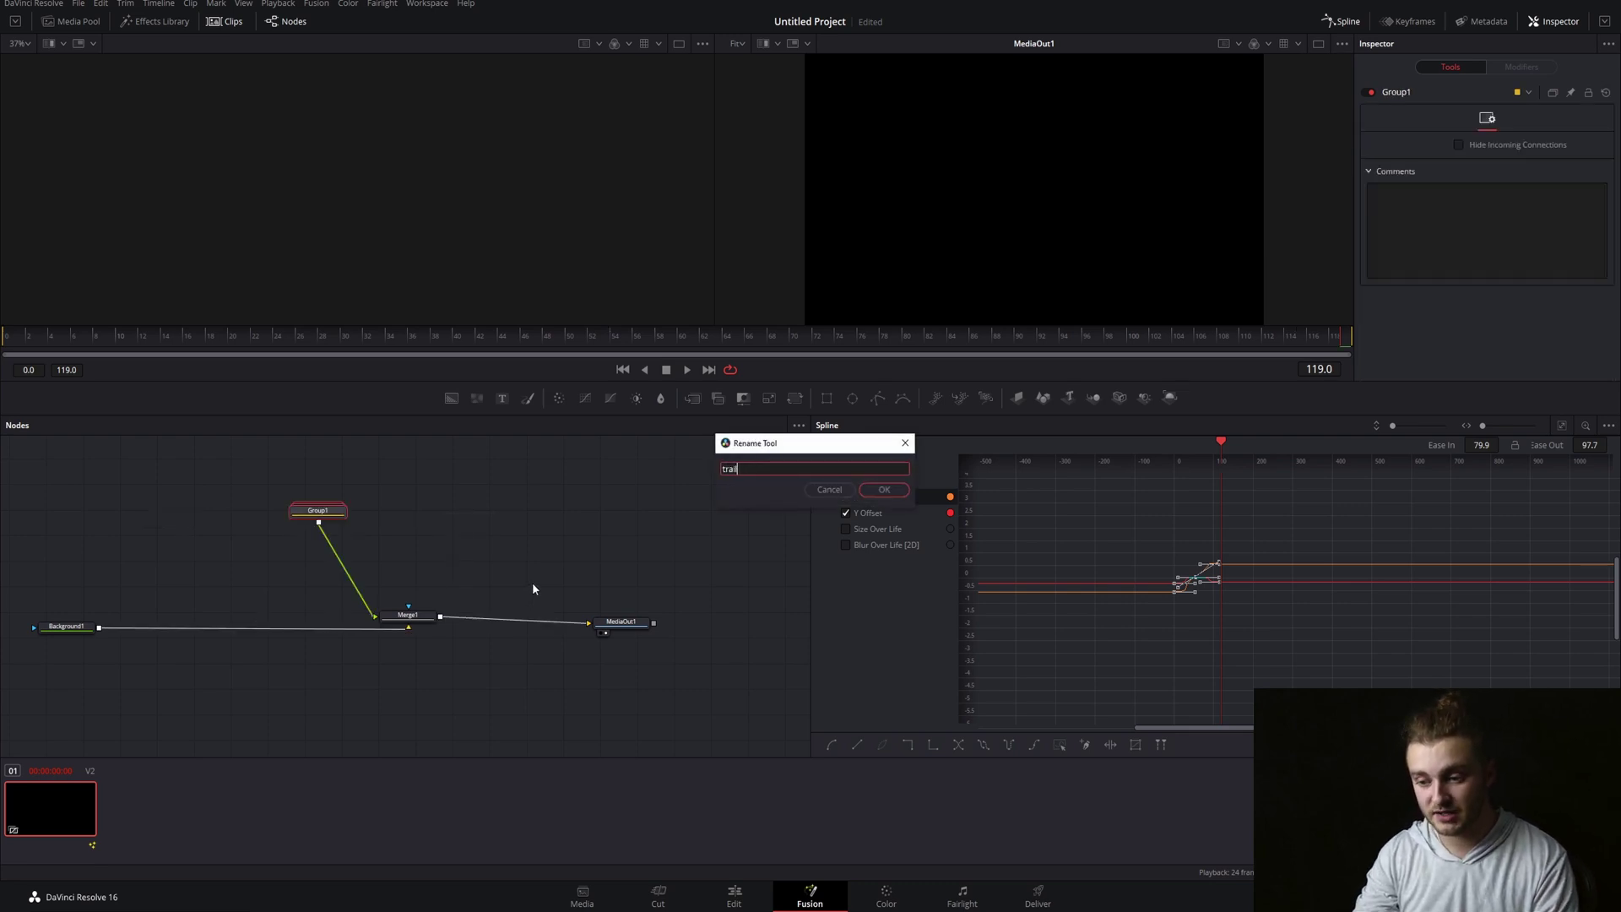
key("Return")
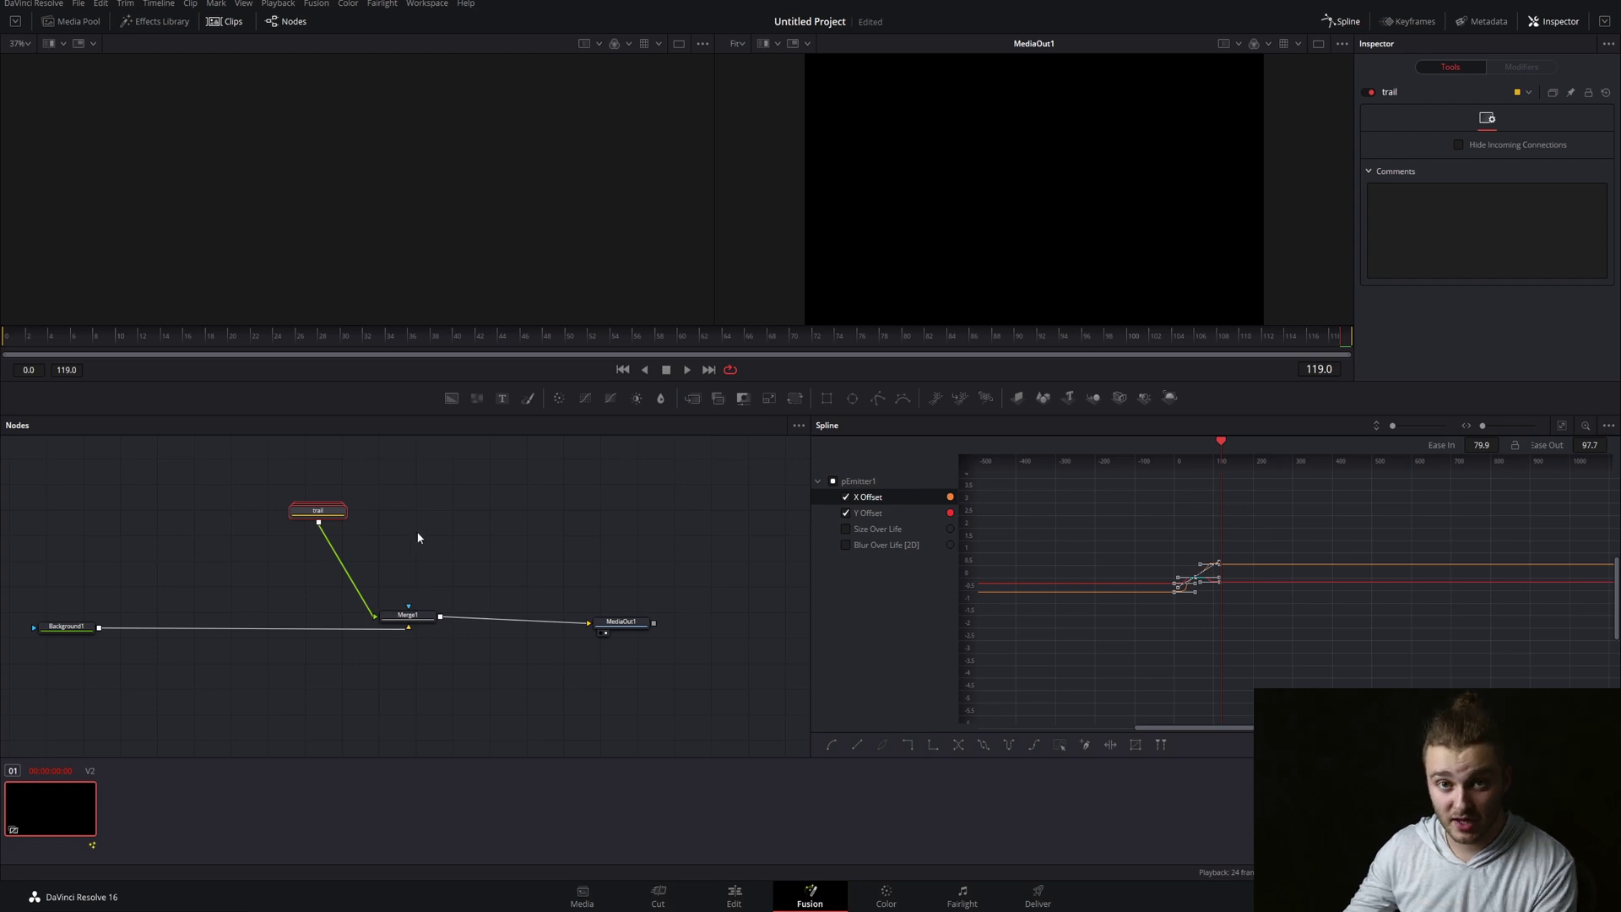
Open the trail group to check its nodes, collapse it again, and move it left
left_click_drag(344, 513, 225, 503)
double_click(170, 507)
left_click(87, 519)
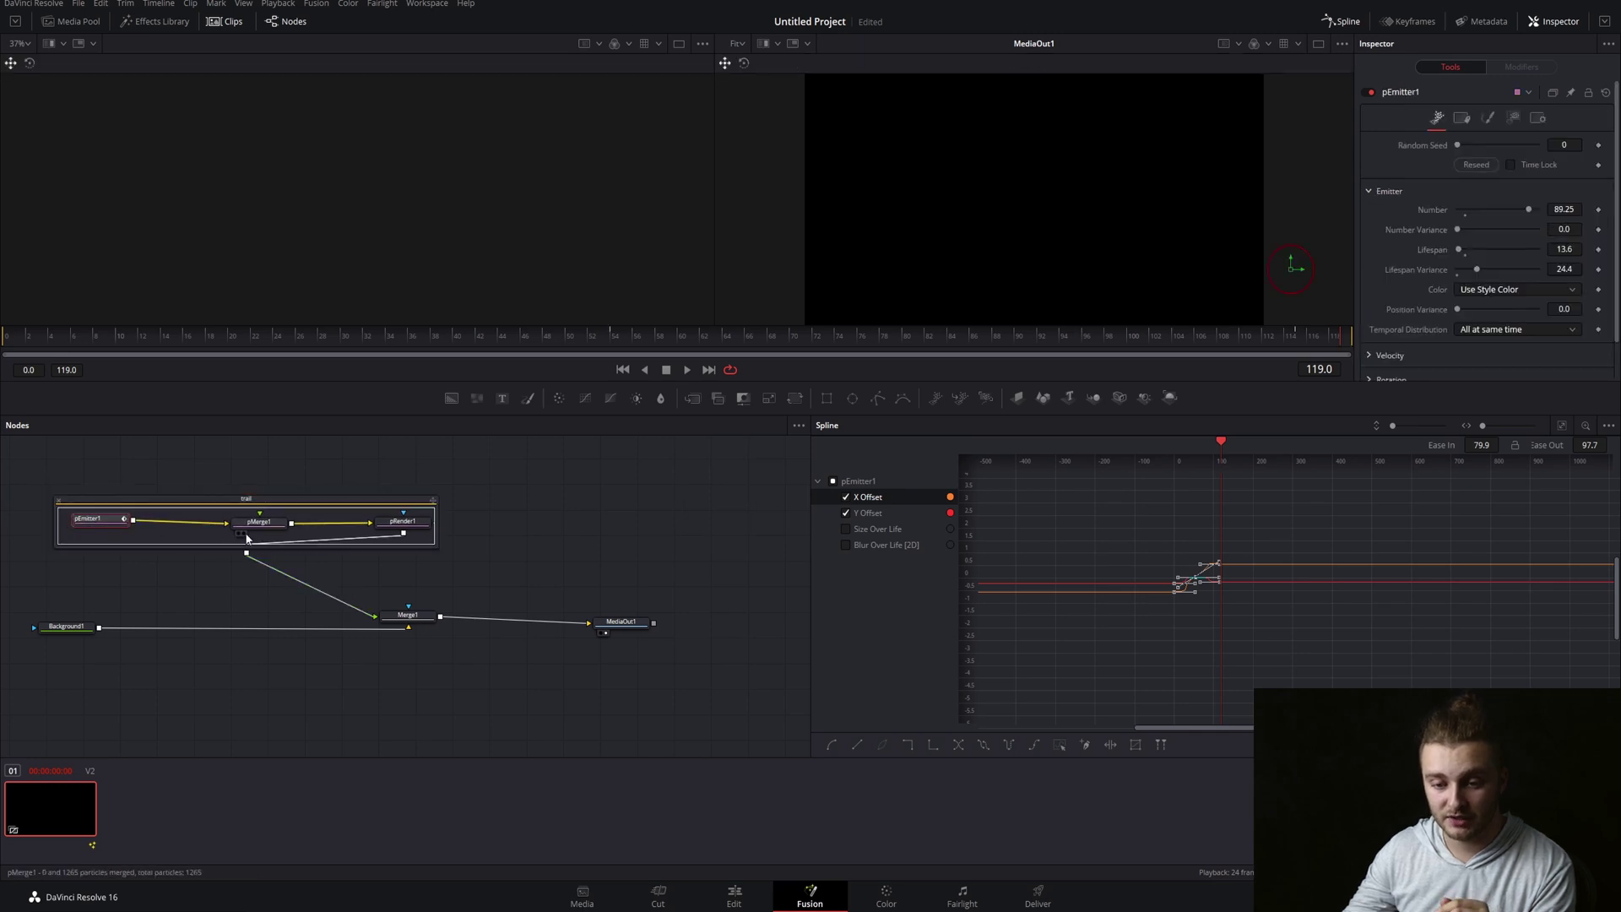
left_click(259, 519)
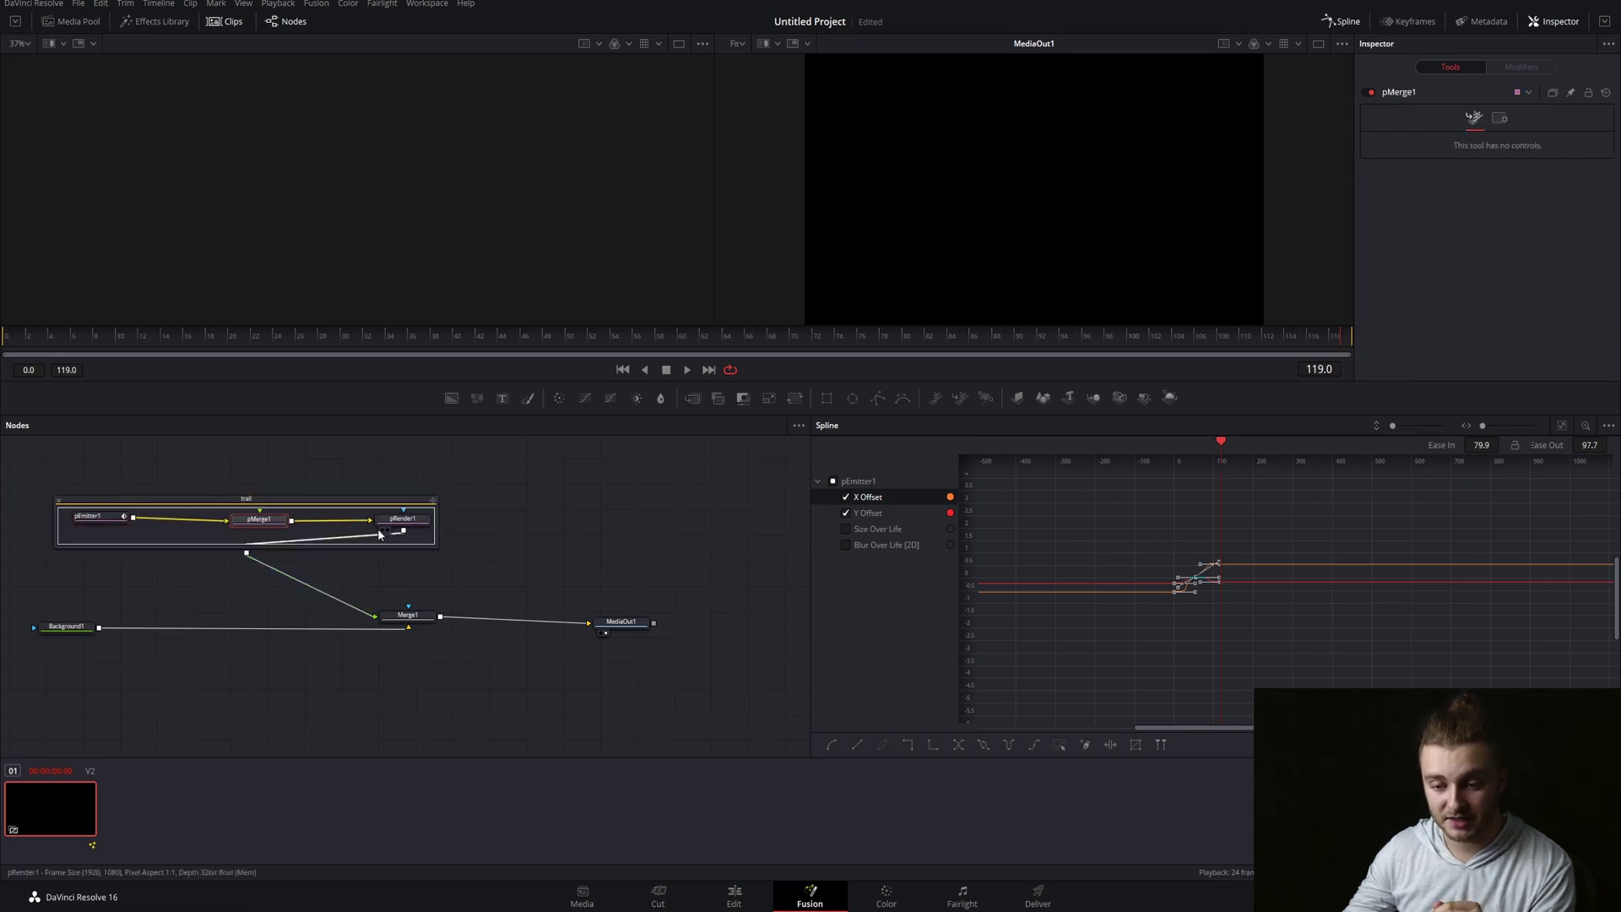
left_click(60, 498)
mouse_move(266, 521)
left_mouse_down()
mouse_move(204, 529)
mouse_move(228, 488)
mouse_move(185, 529)
left_mouse_up()
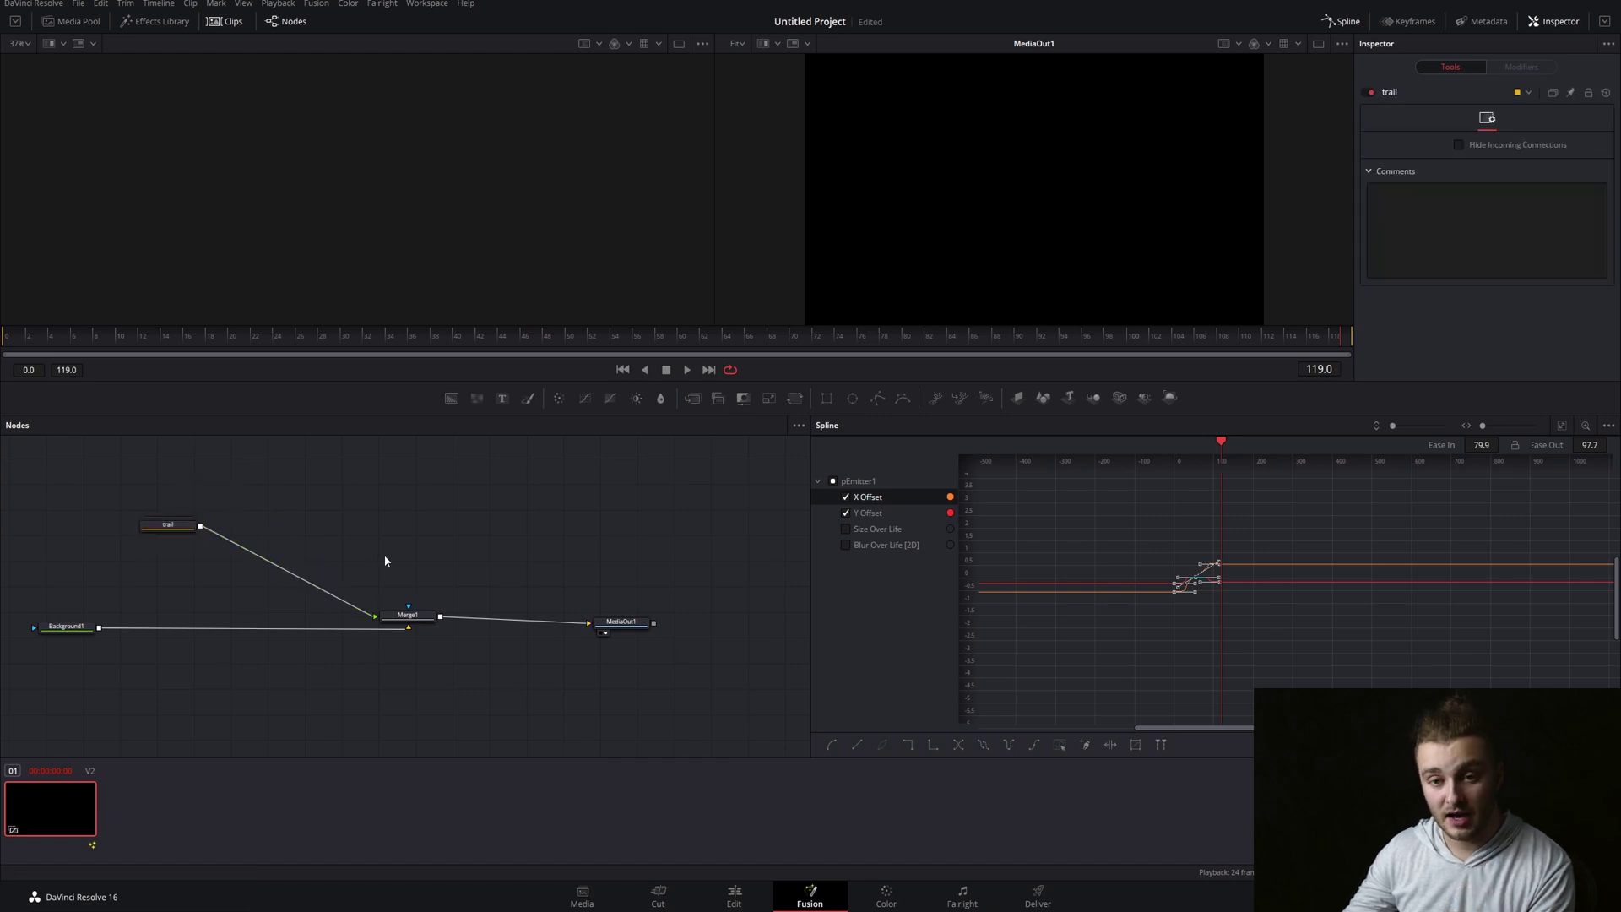
Import the star image download.png into the Media Pool and drop it into the graph as MediaIn1
left_click(69, 24)
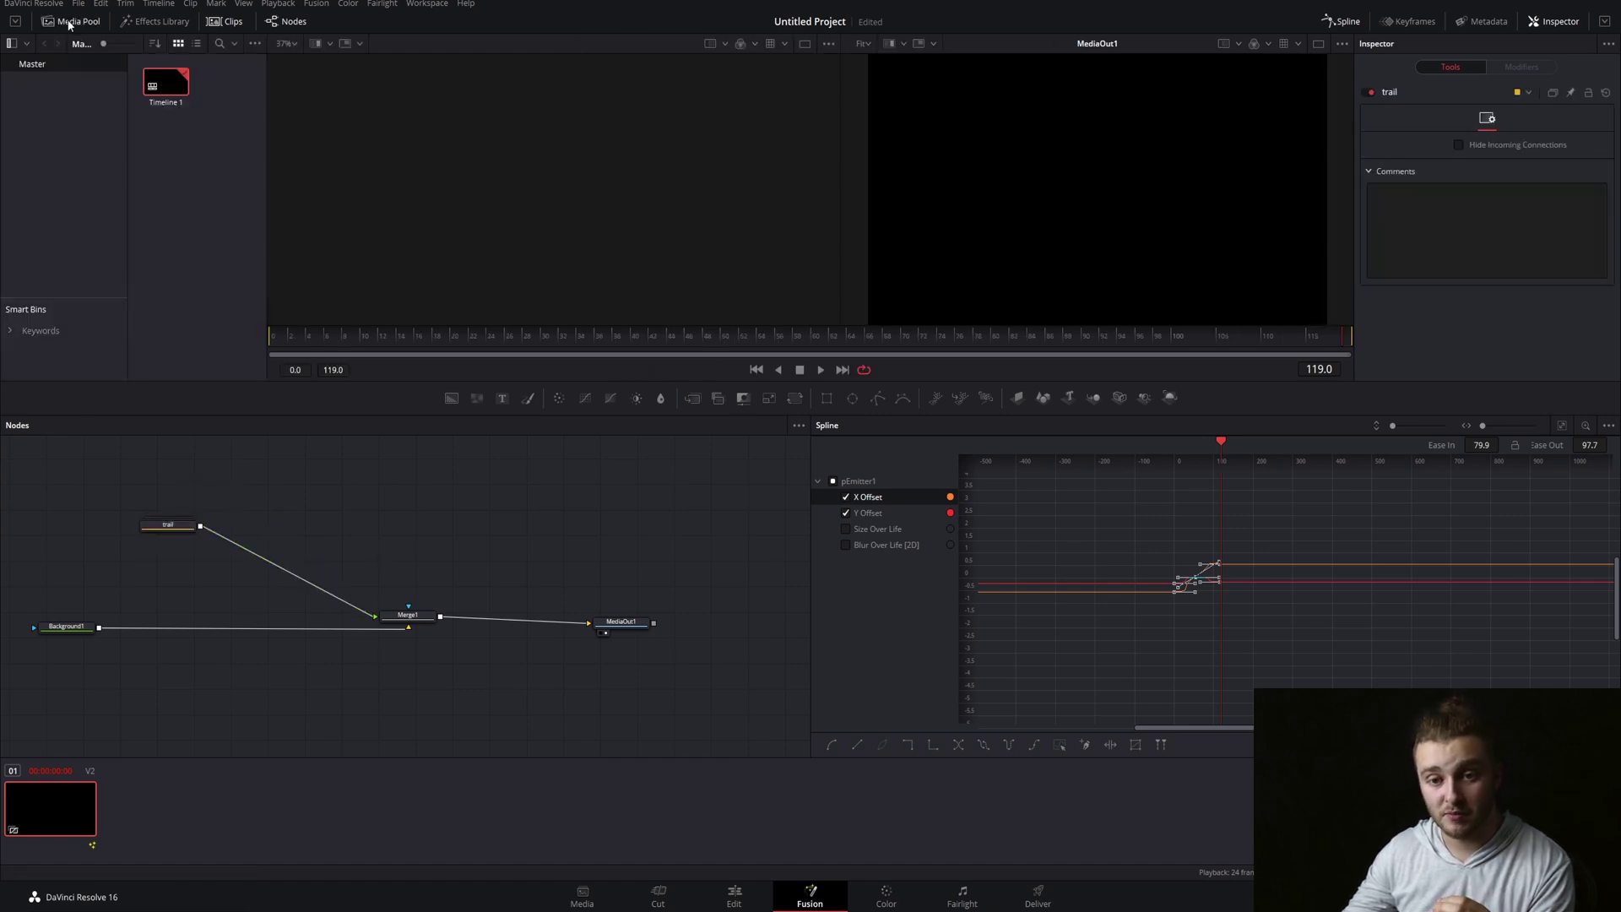
right_click(222, 319)
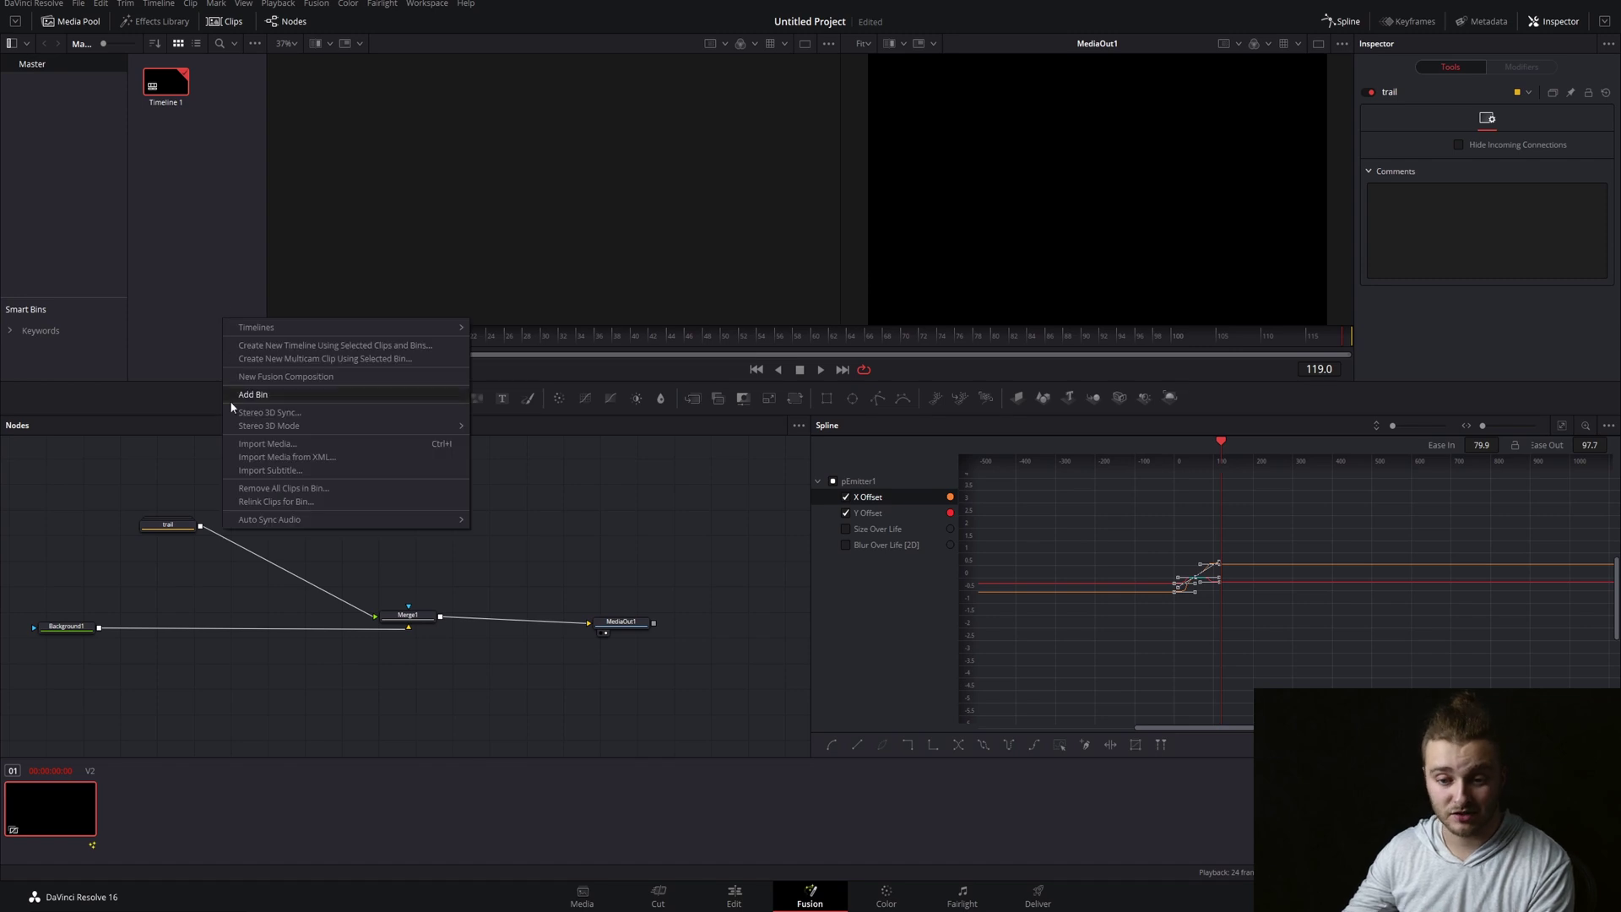
left_click(242, 444)
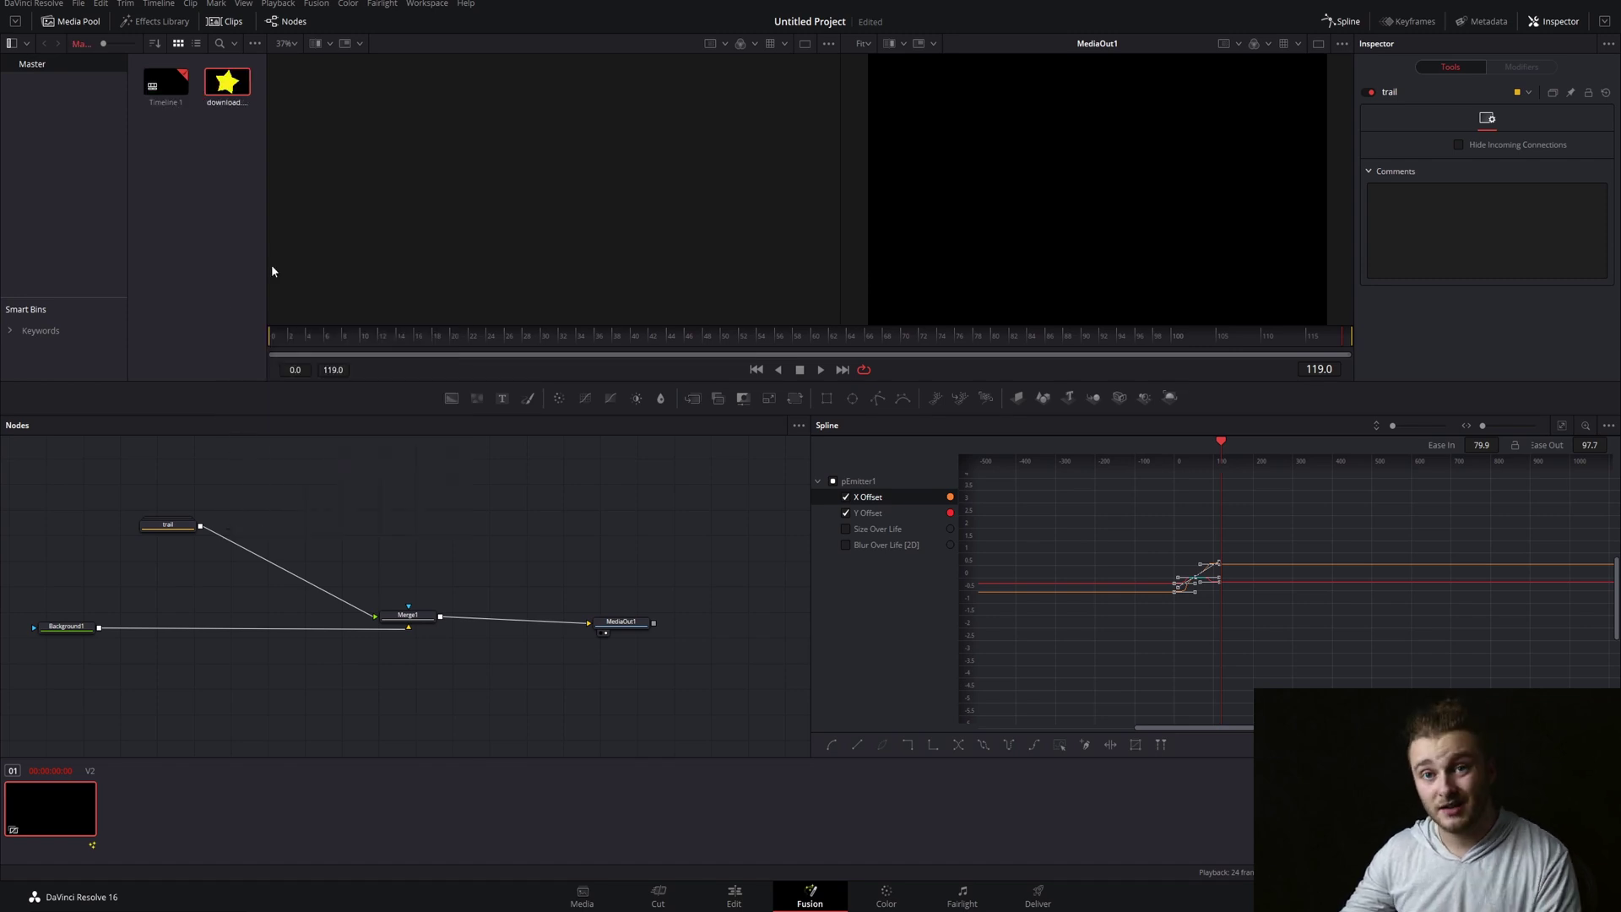
left_click_drag(227, 84, 381, 504)
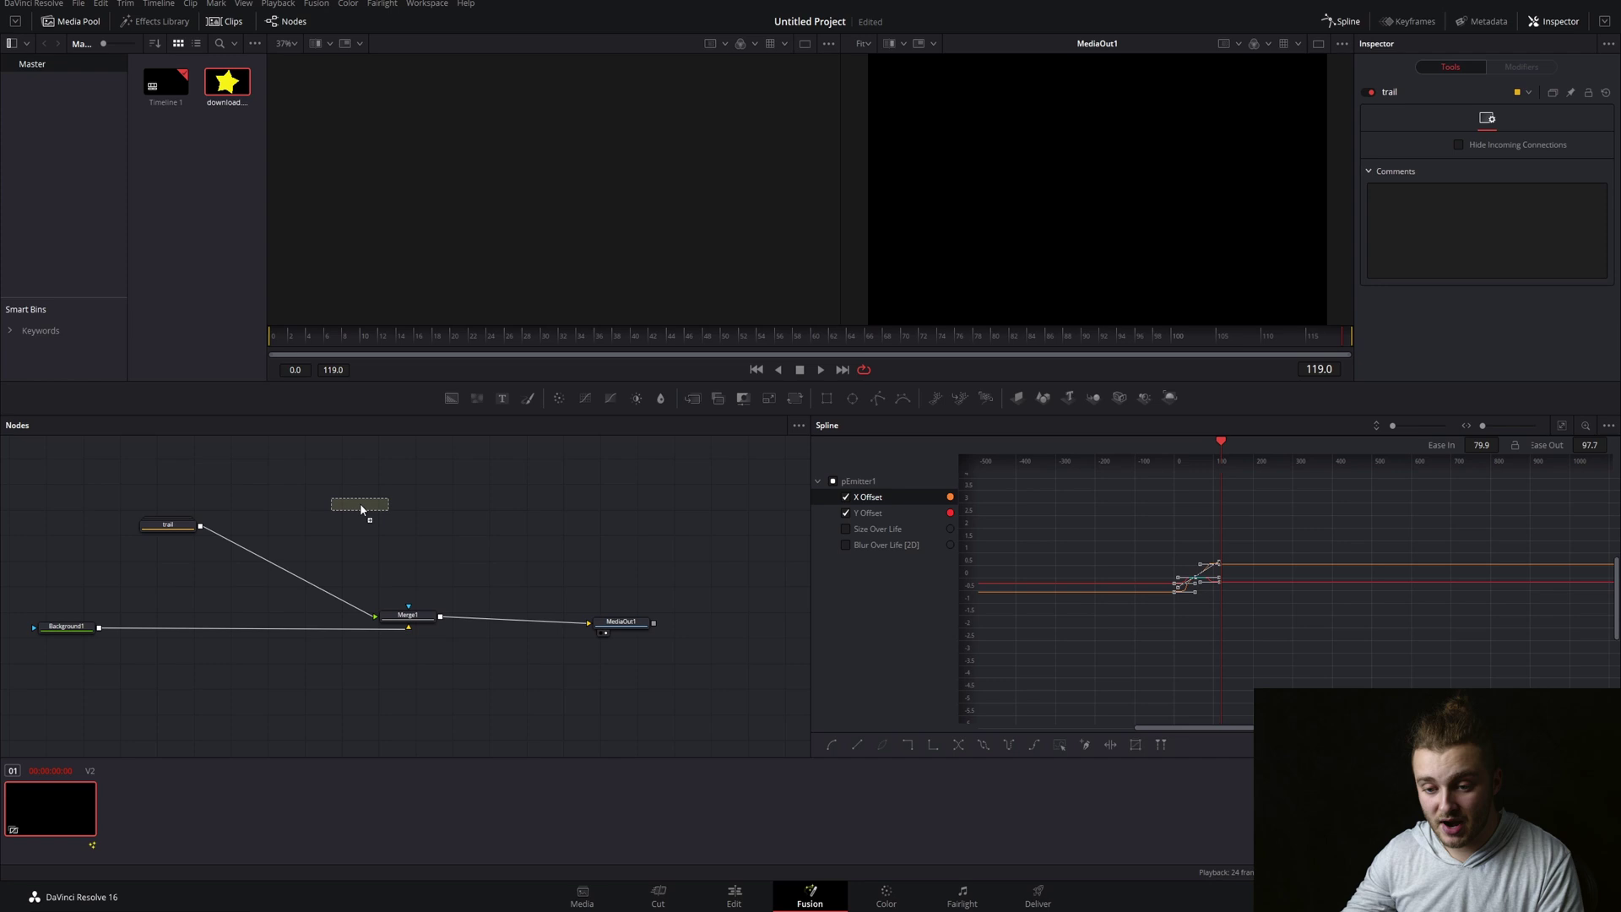
left_click_drag(361, 509, 361, 506)
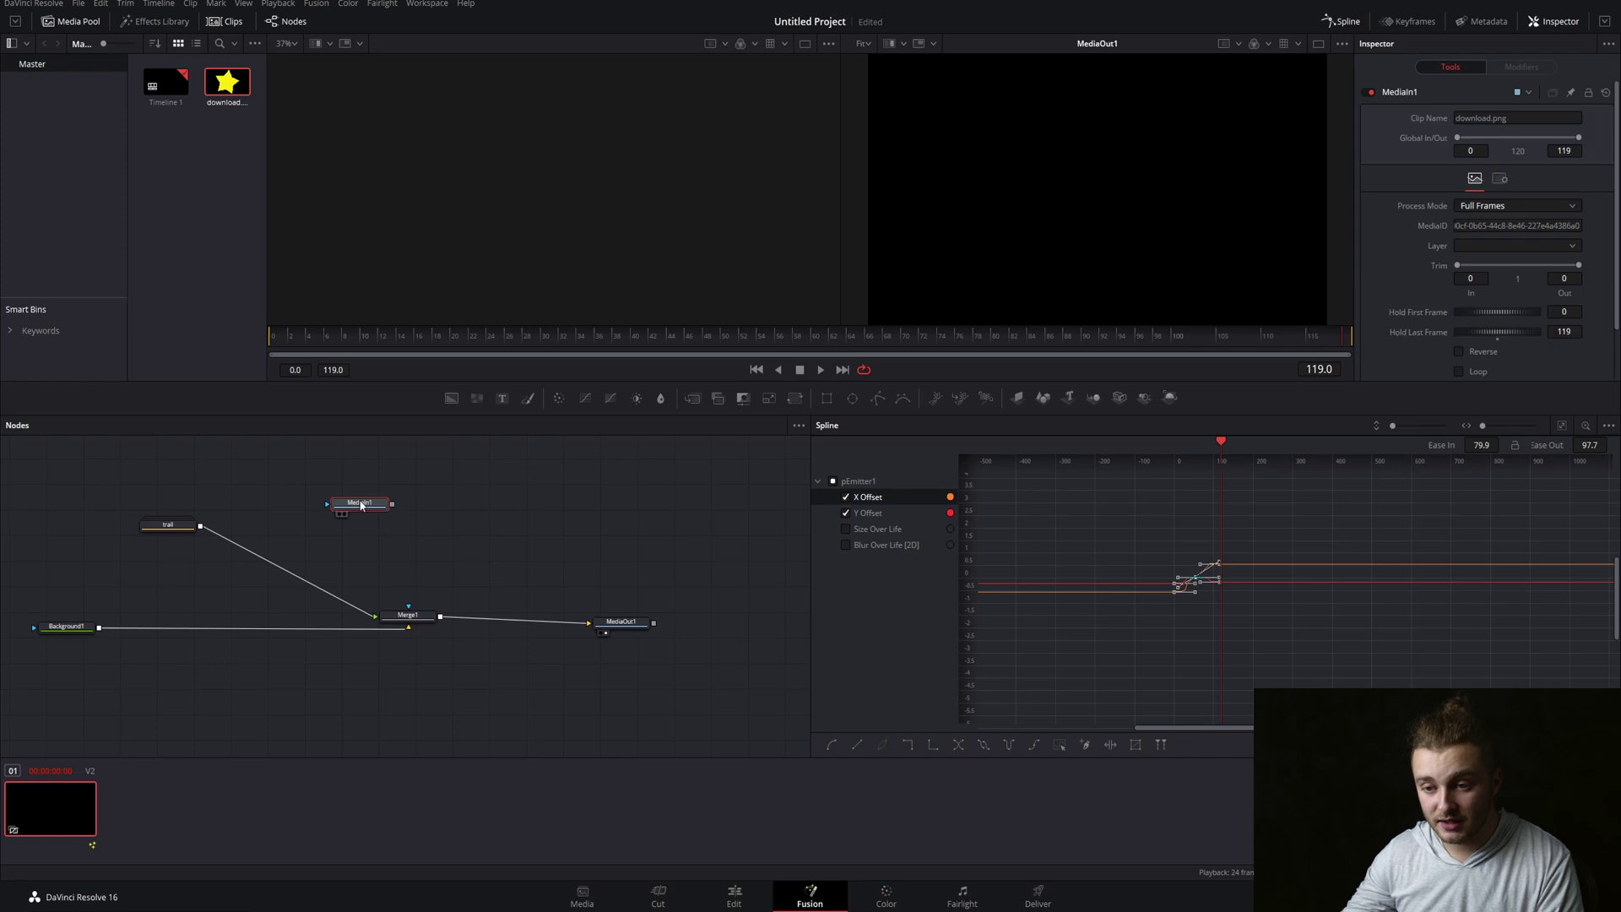
Insert Merge2 between Merge1 and MediaOut1, and connect the MediaIn1 star into it
left_click(436, 527)
left_click_drag(695, 401, 531, 620)
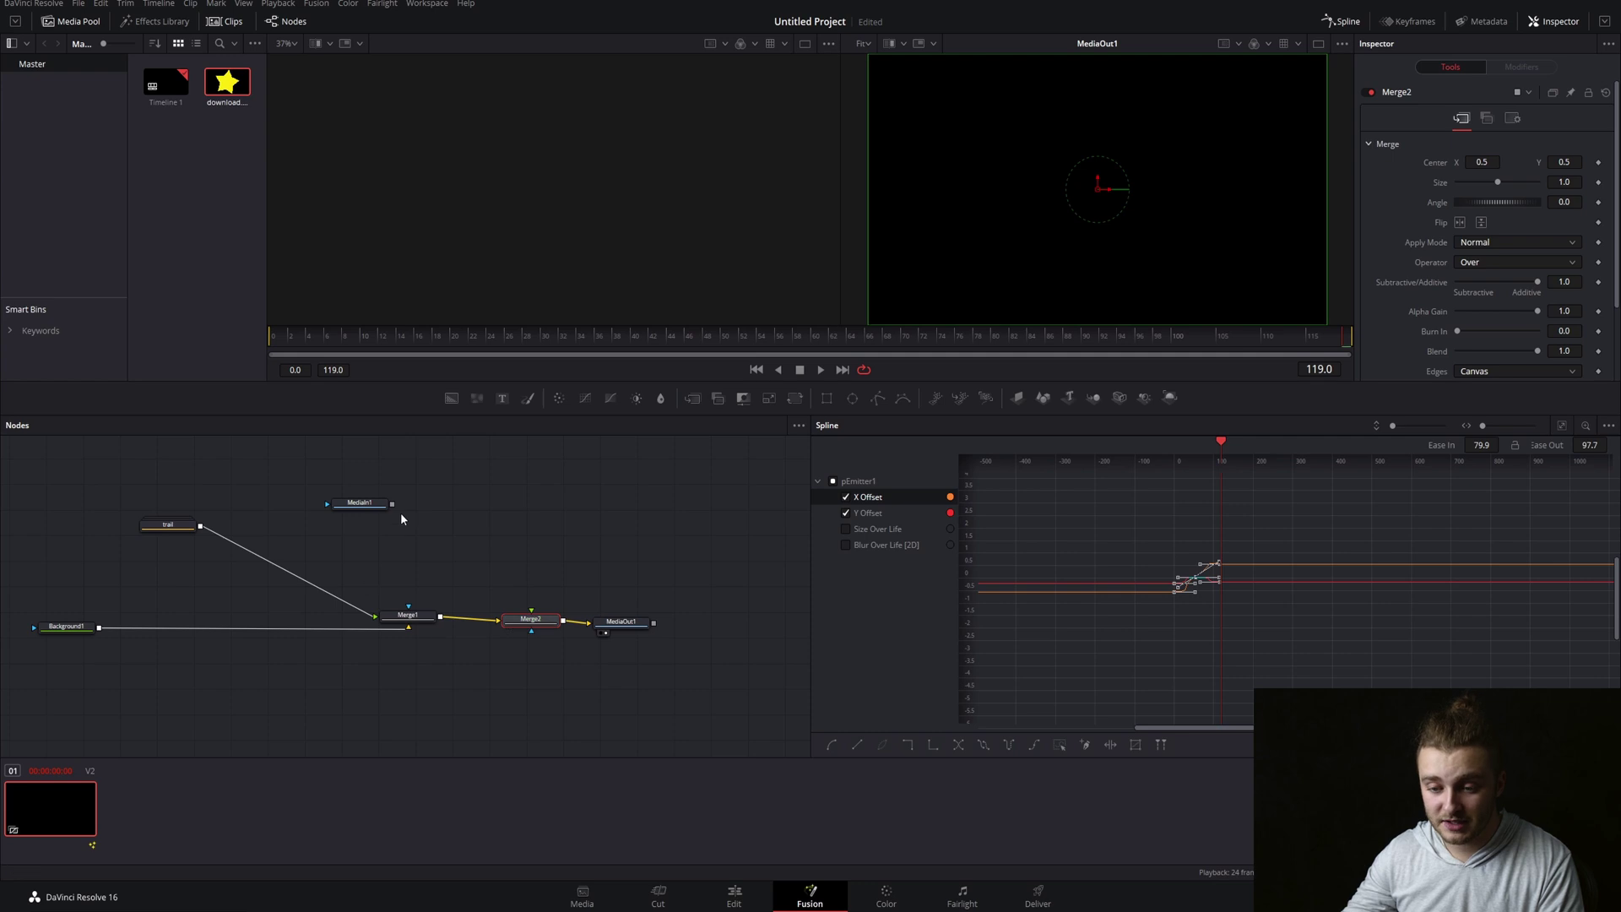
mouse_move(392, 503)
left_mouse_down()
mouse_move(530, 617)
mouse_move(501, 590)
left_mouse_up()
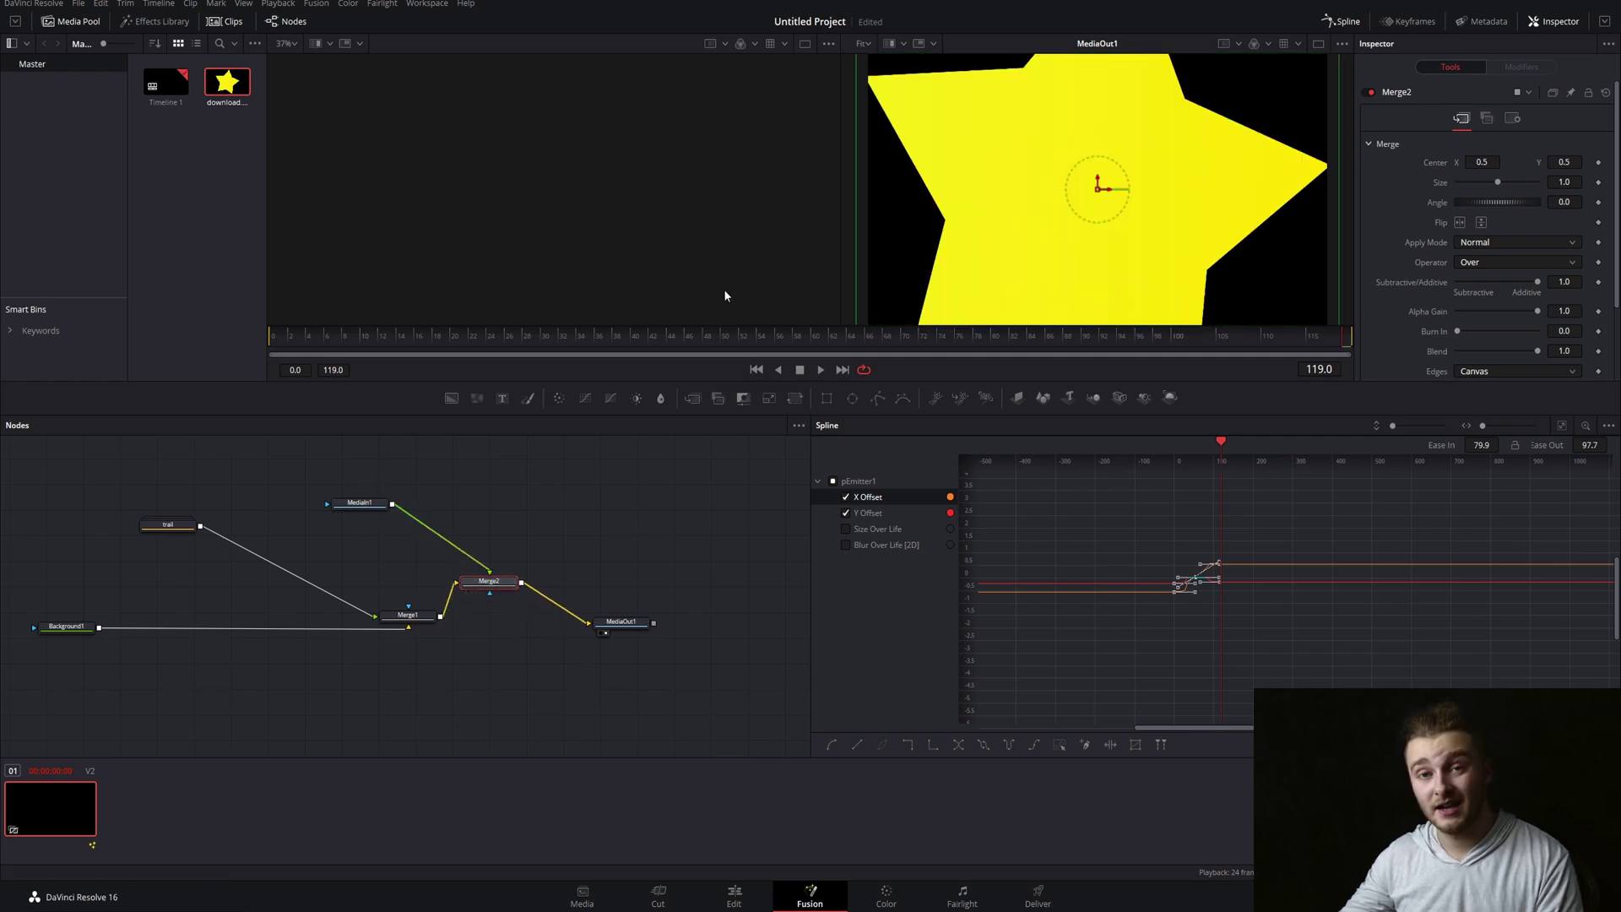
scroll(1026, 222, "down", 2)
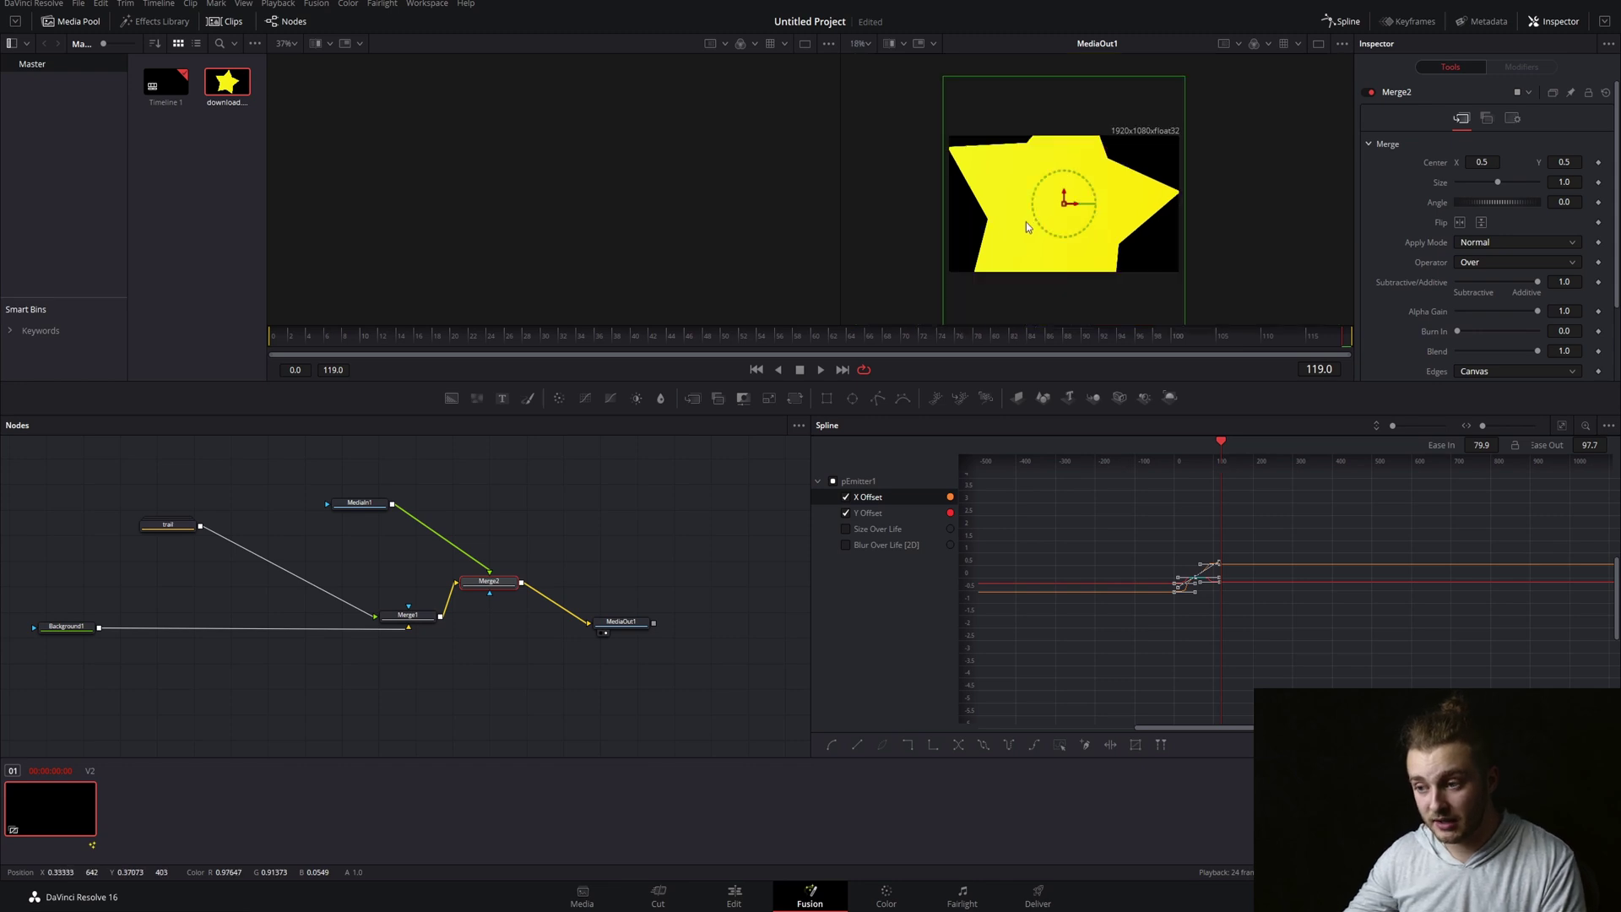
scroll(1025, 222, "down", 1)
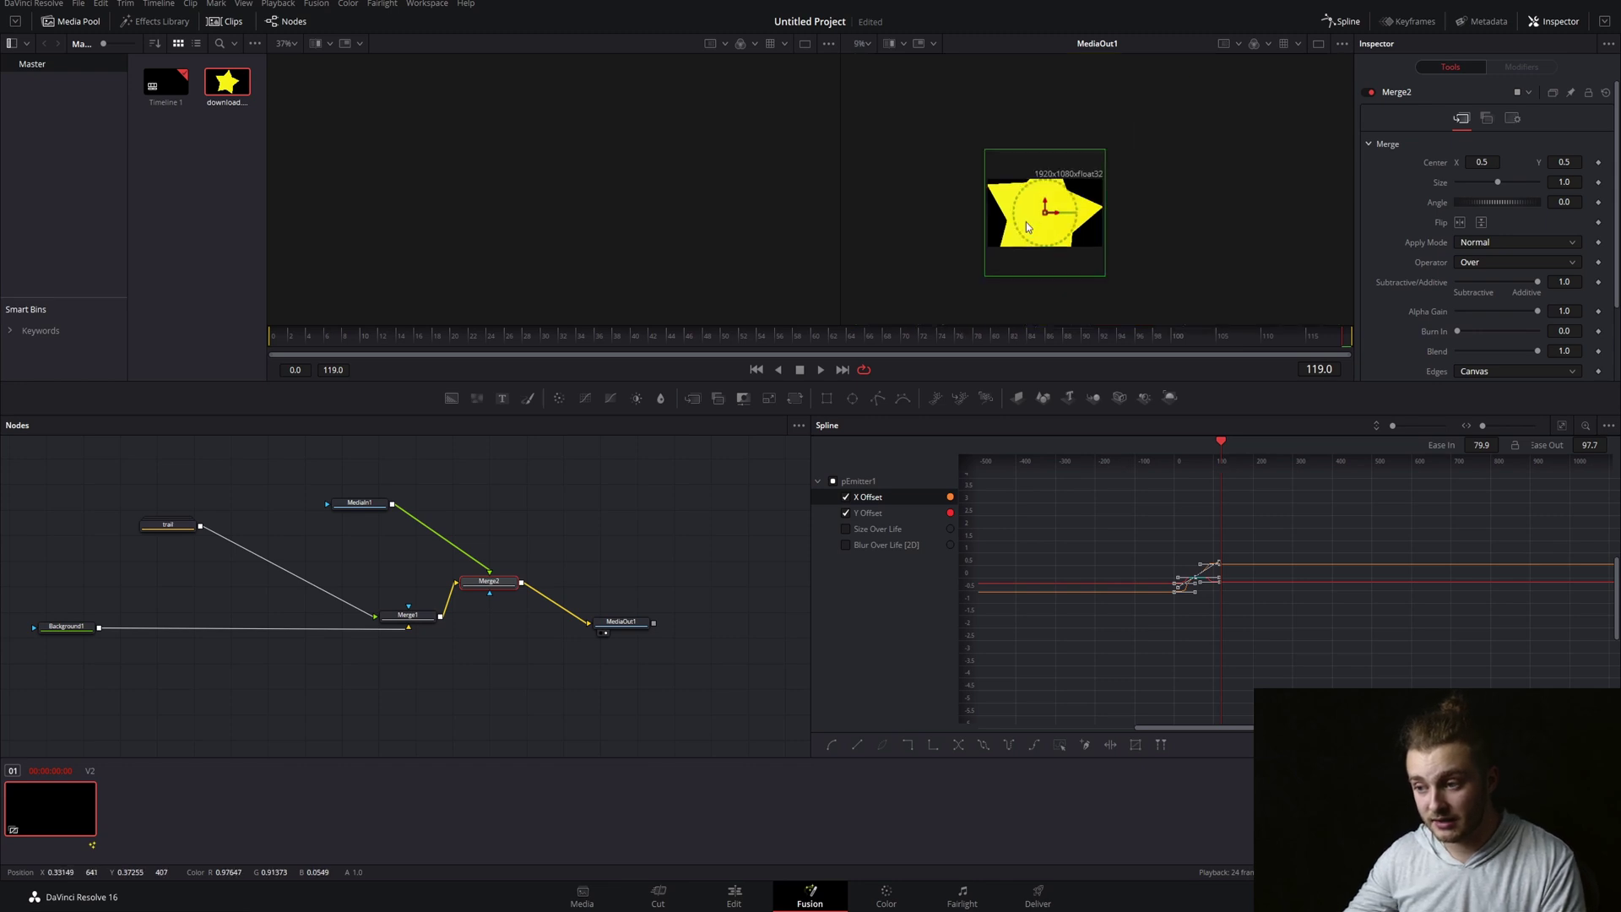
Add Transform1 after the star, scale it to 0.13 and place it just off-frame left
left_click(380, 505)
left_click(795, 399)
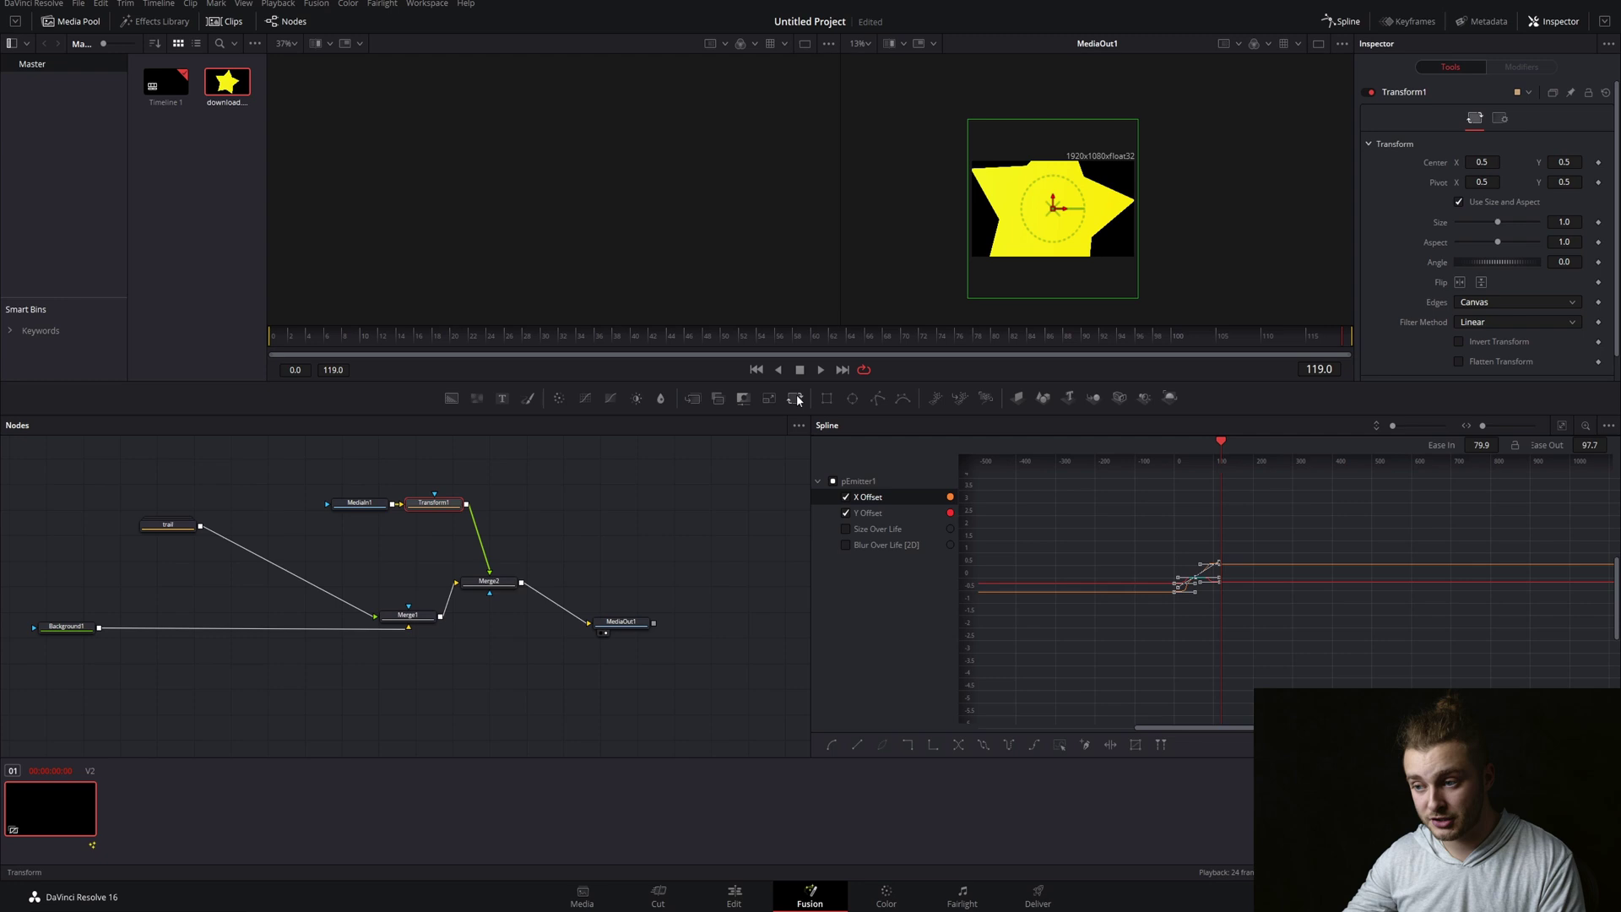
left_click_drag(972, 297, 1033, 245)
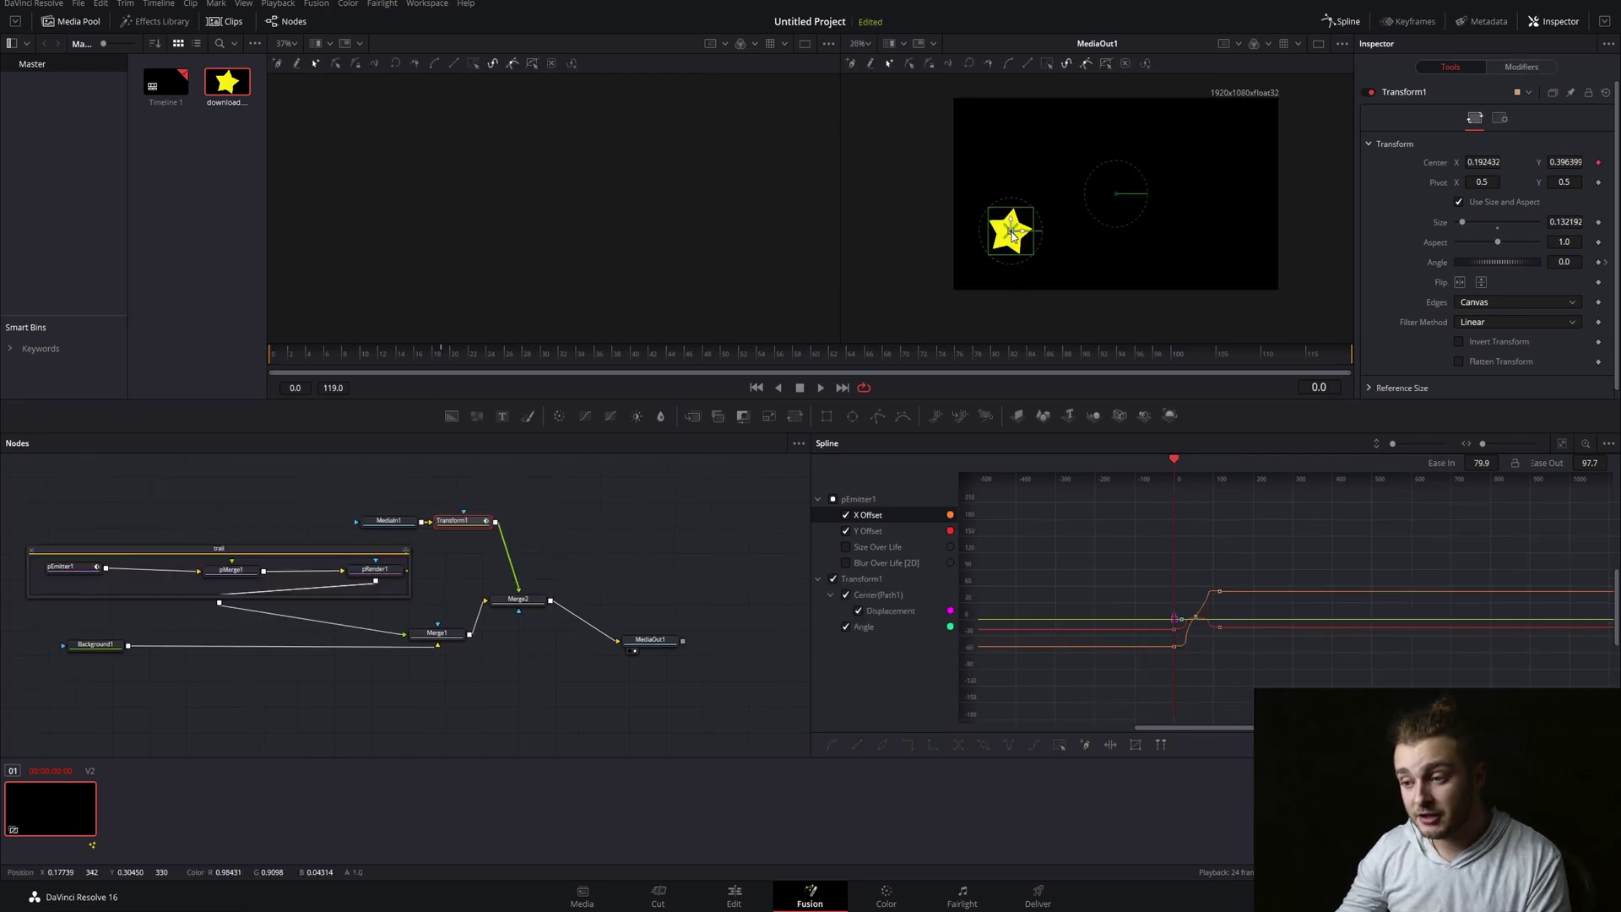
left_click_drag(1009, 230, 928, 268)
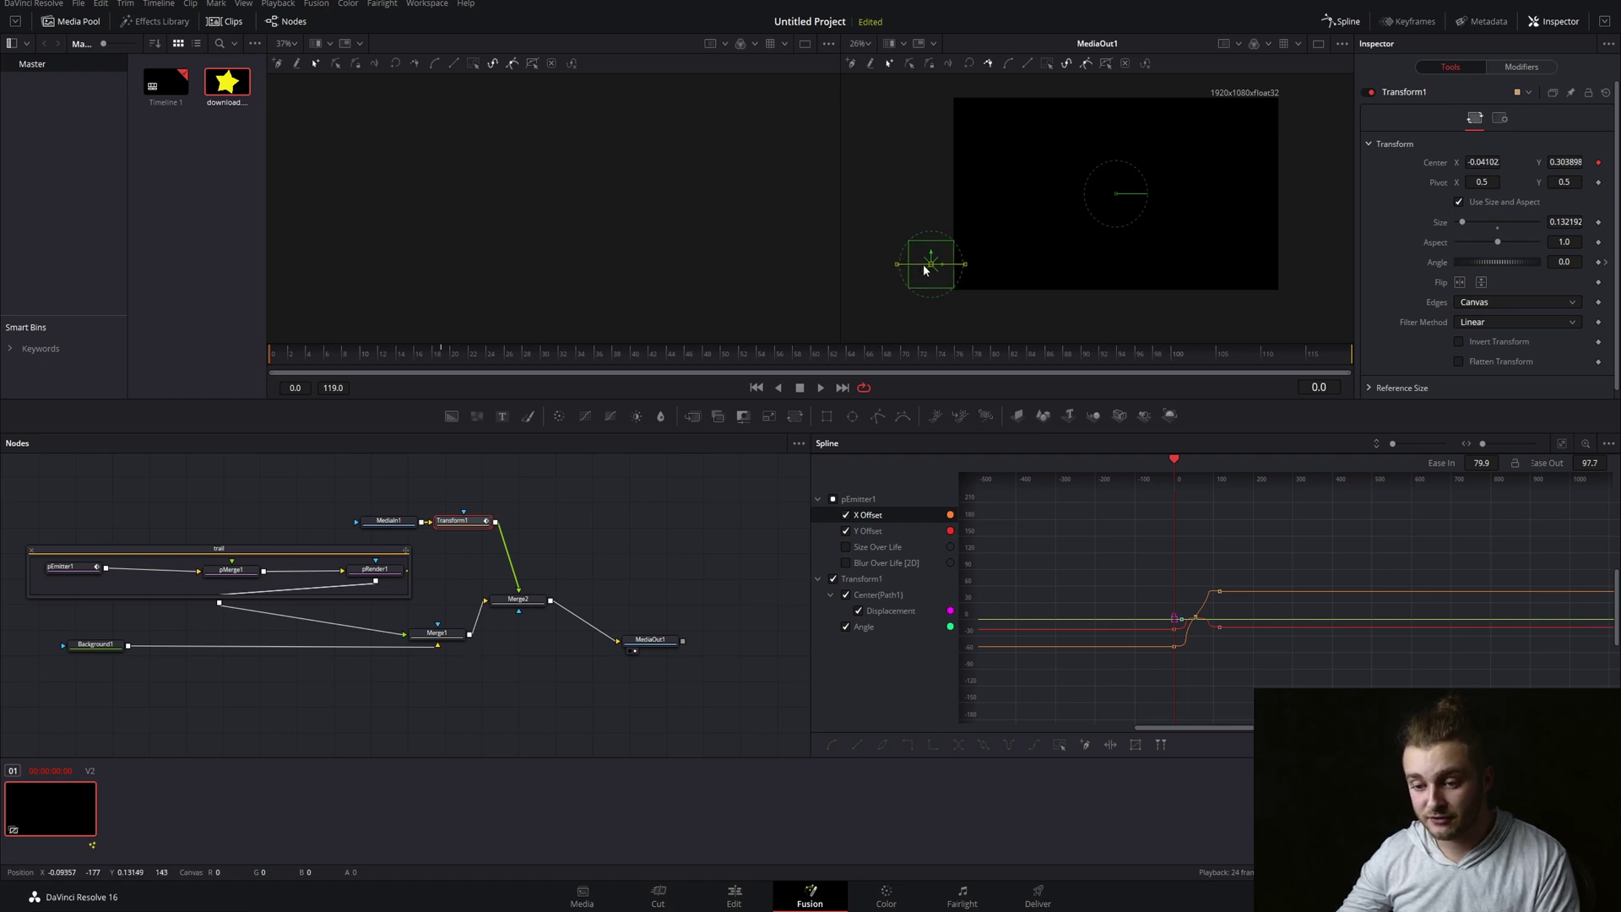
At frame 54, move the star to the trail head and keyframe its Angle to about -99
left_click(59, 565)
left_click(761, 359)
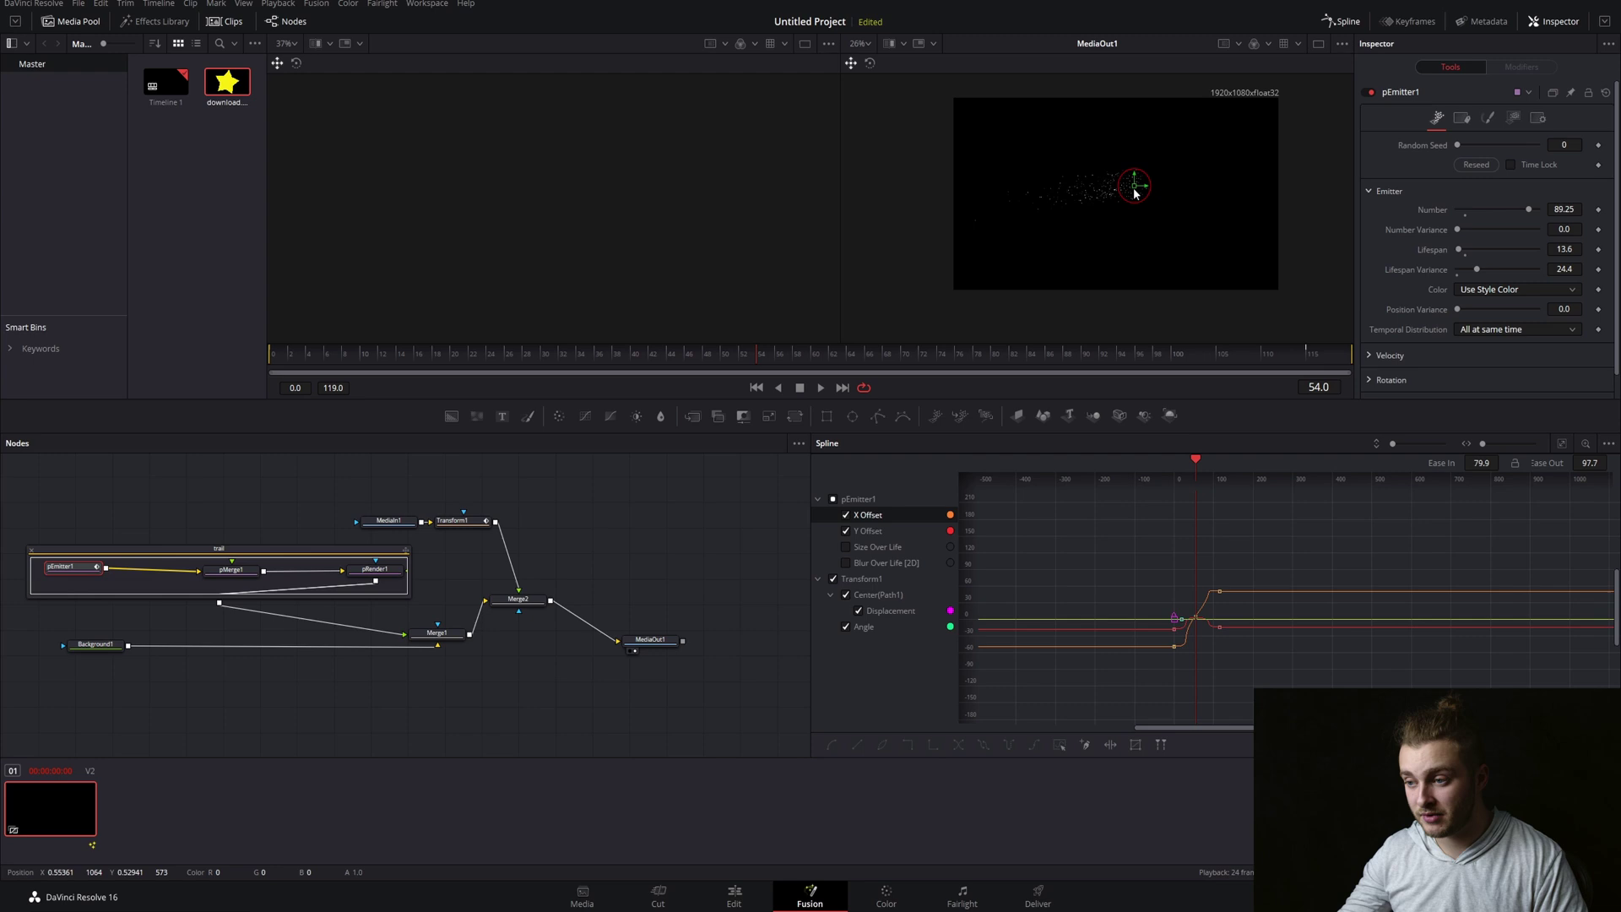
left_click(452, 521)
left_click_drag(932, 264, 1143, 180)
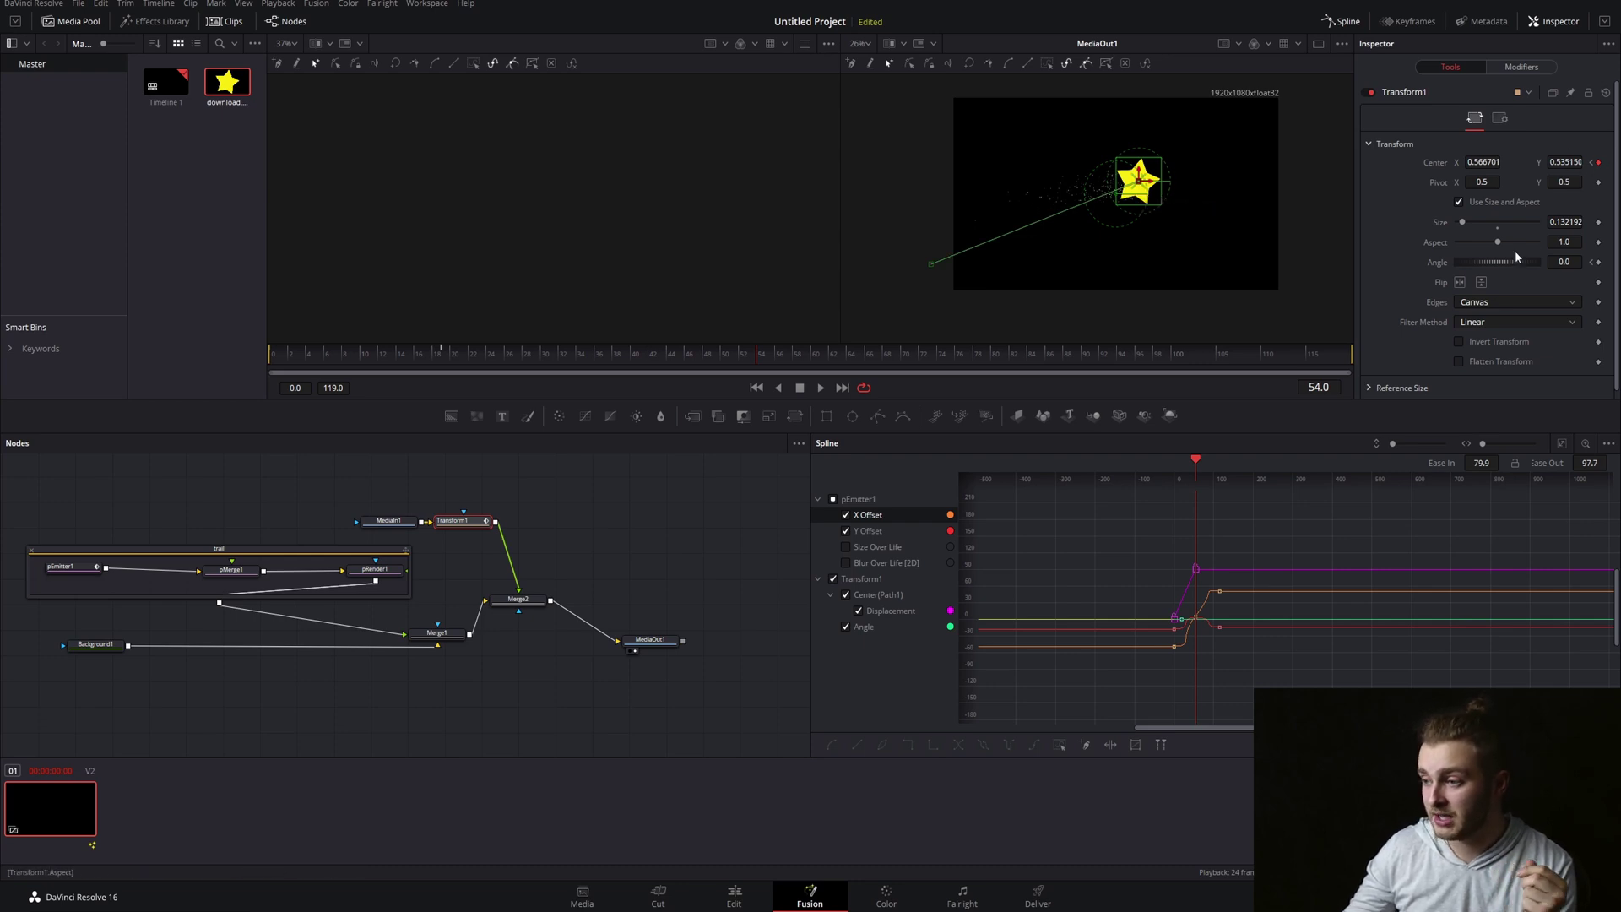
mouse_move(1500, 261)
left_mouse_down()
mouse_move(1517, 263)
mouse_move(1474, 261)
left_mouse_up()
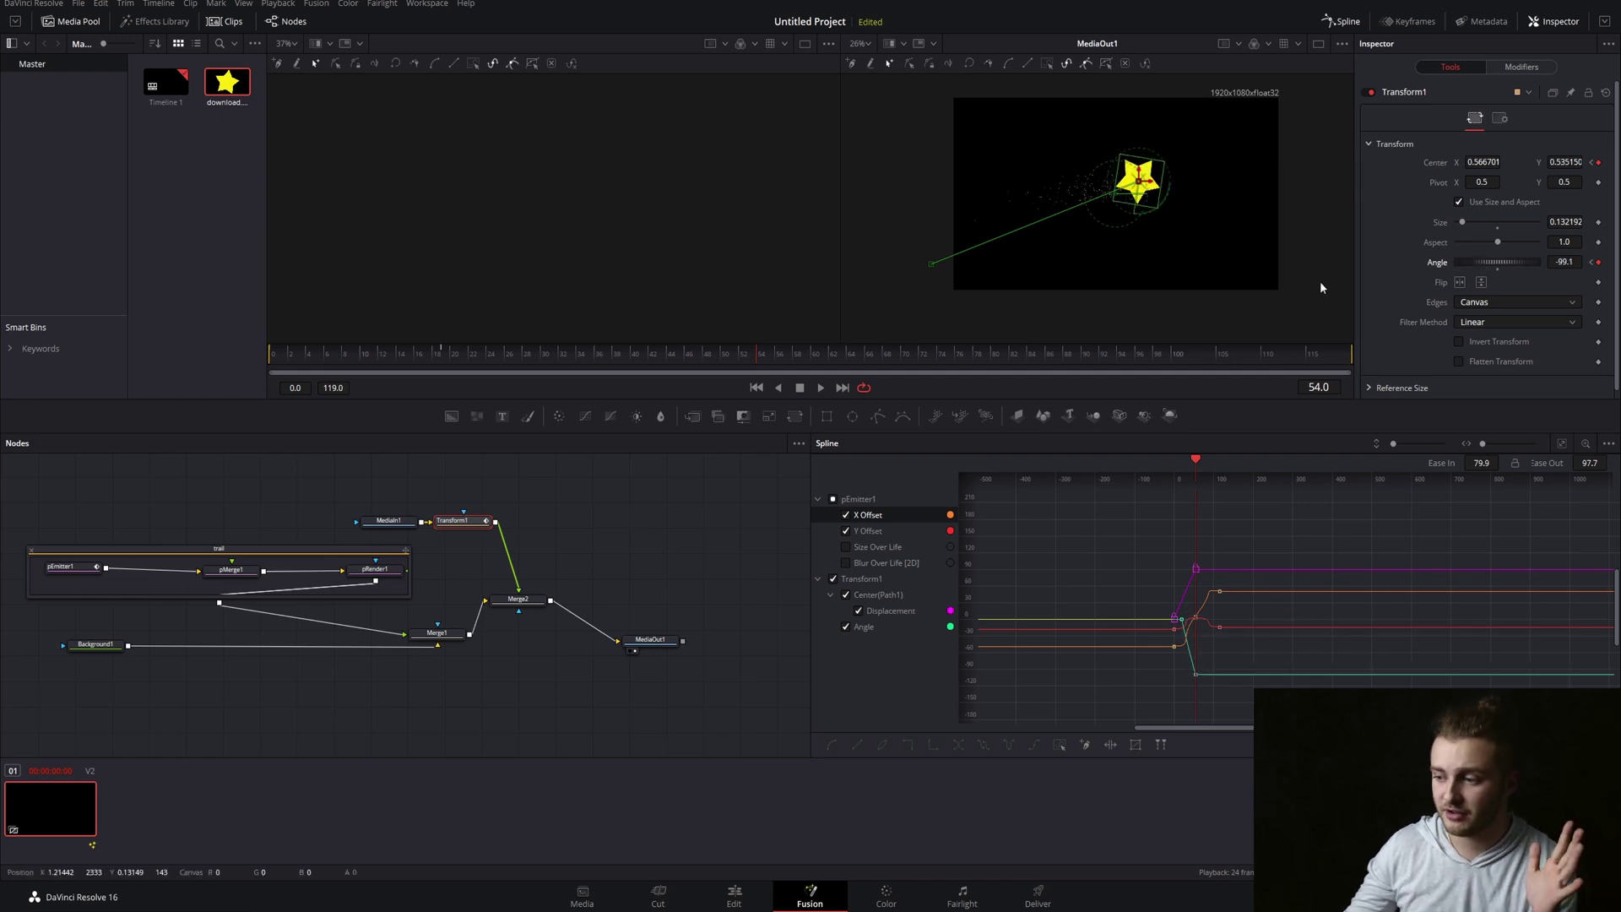
At frame 115, move the star past the frame's right edge and keyframe Angle to -180
left_click(58, 567)
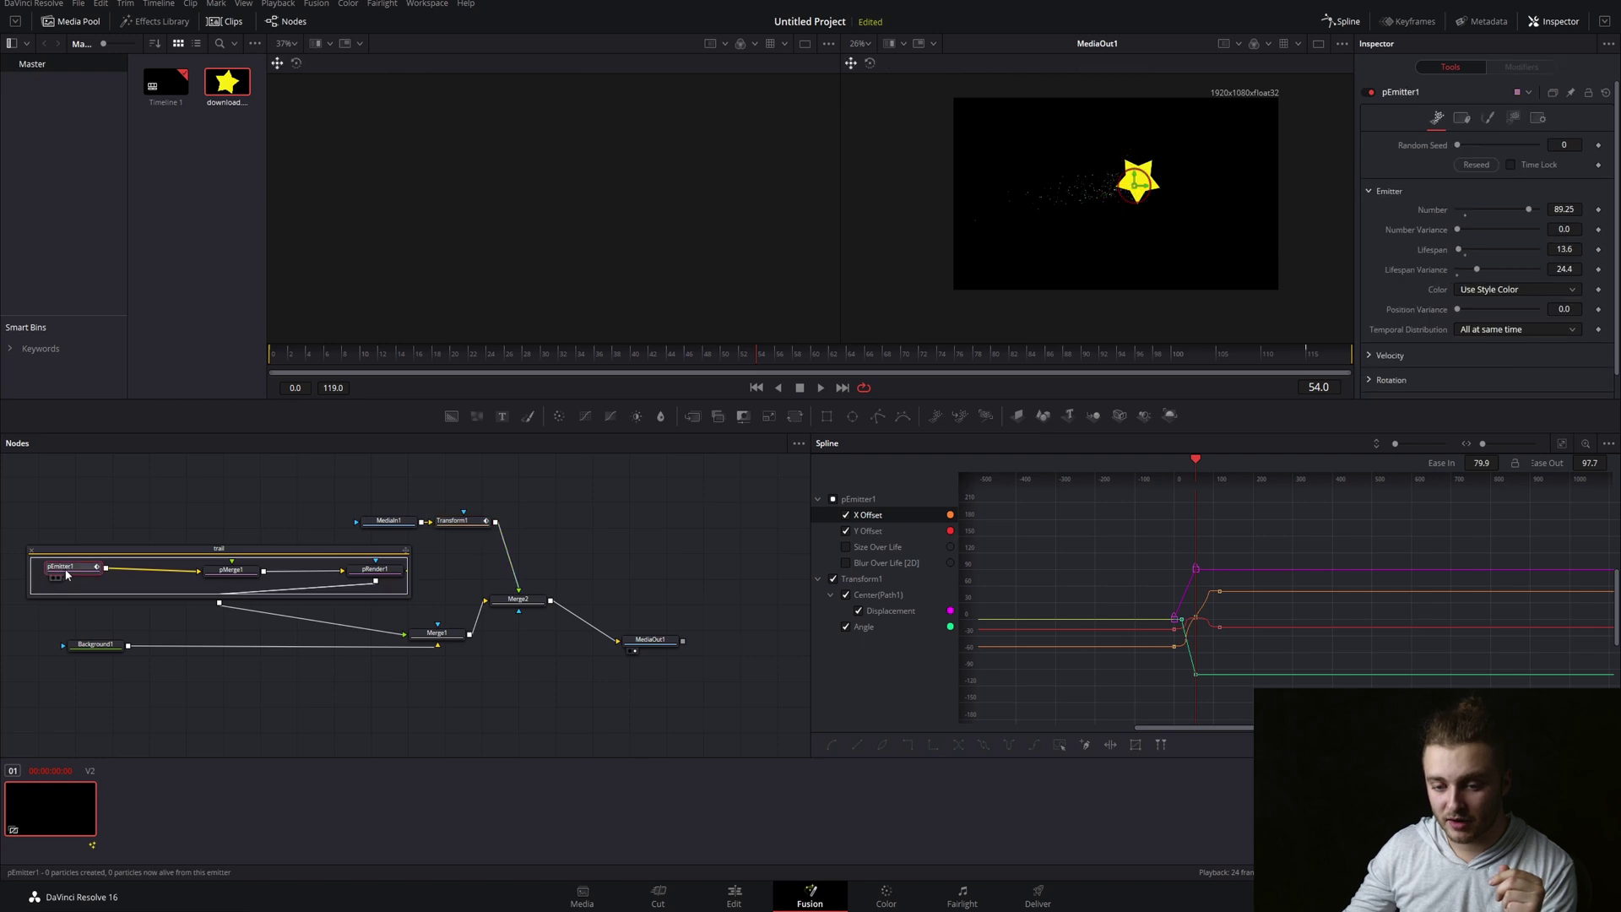
left_click(1303, 355)
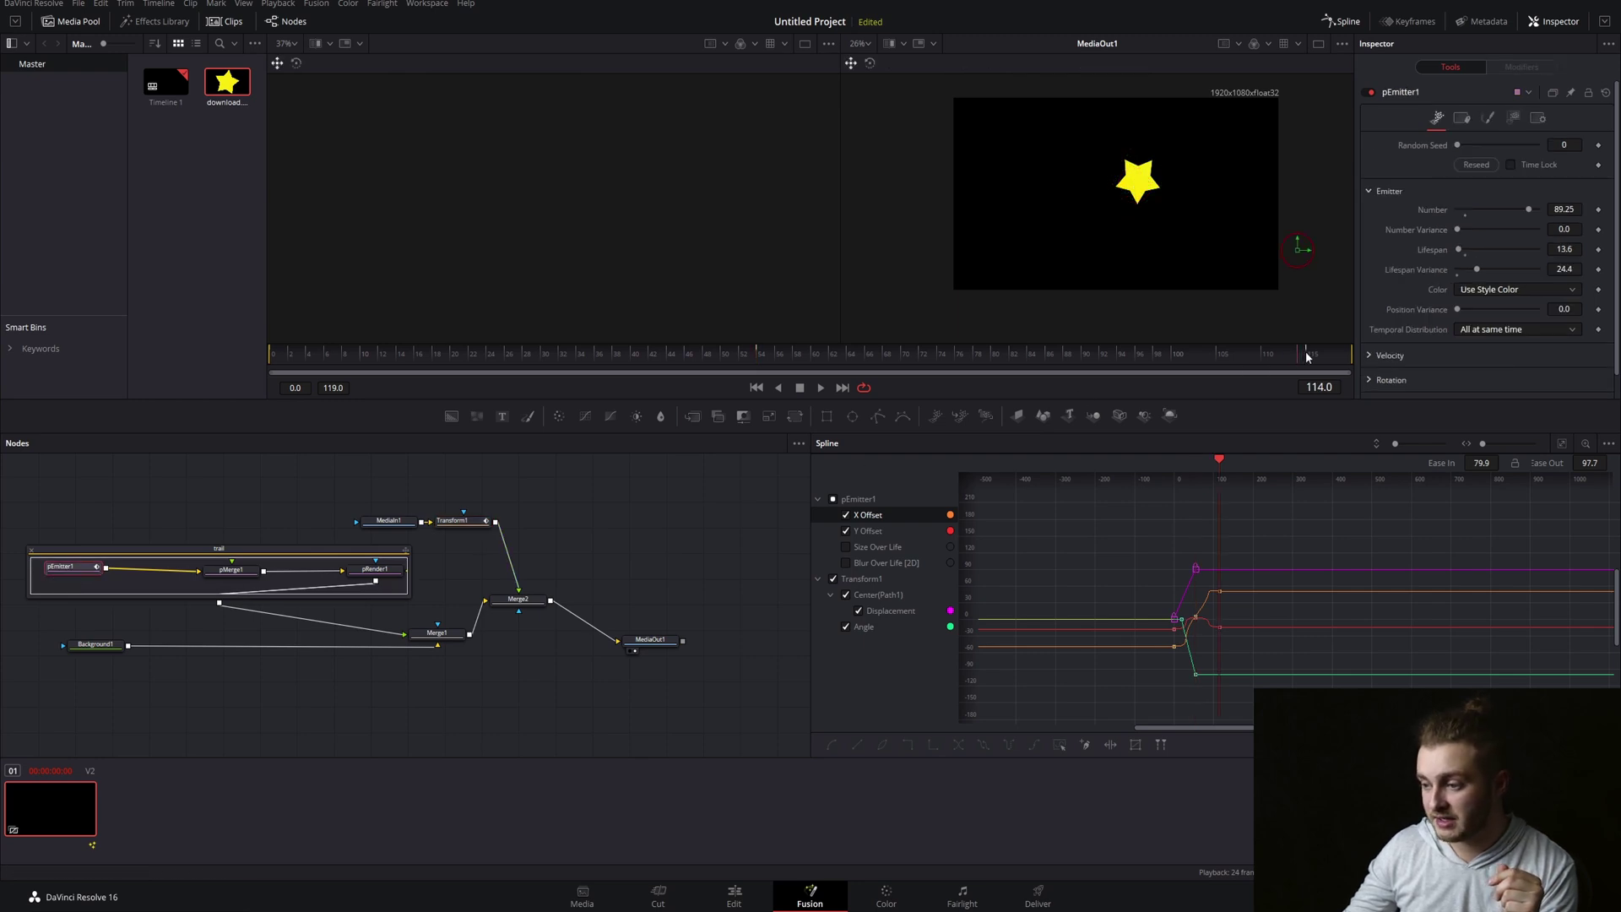
left_click(453, 520)
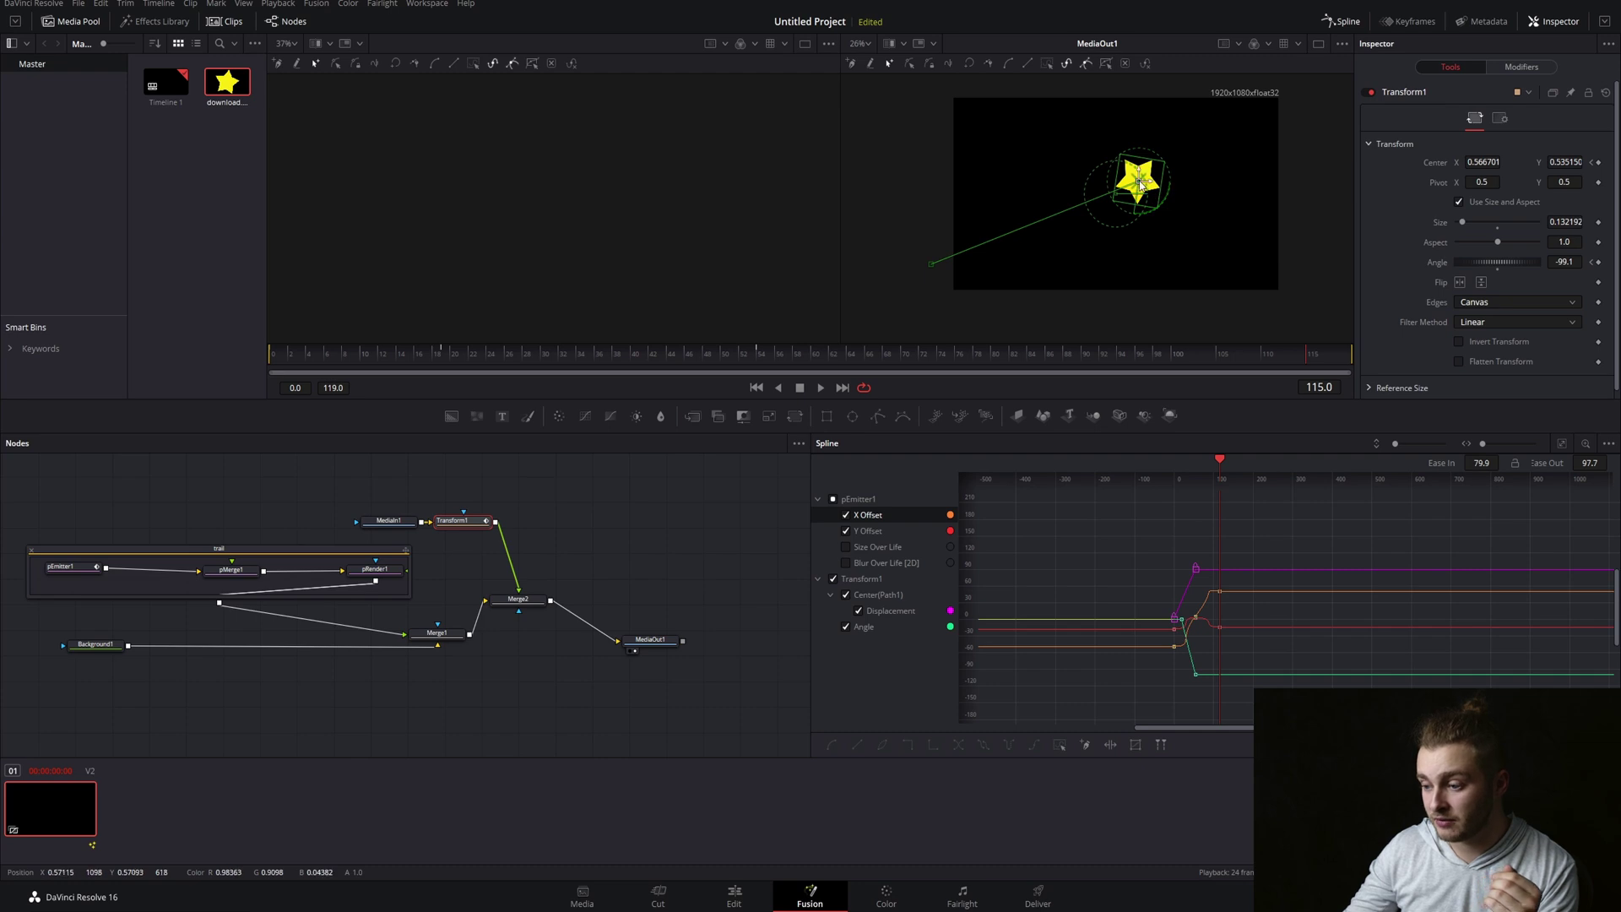
left_click_drag(1139, 185, 1320, 249)
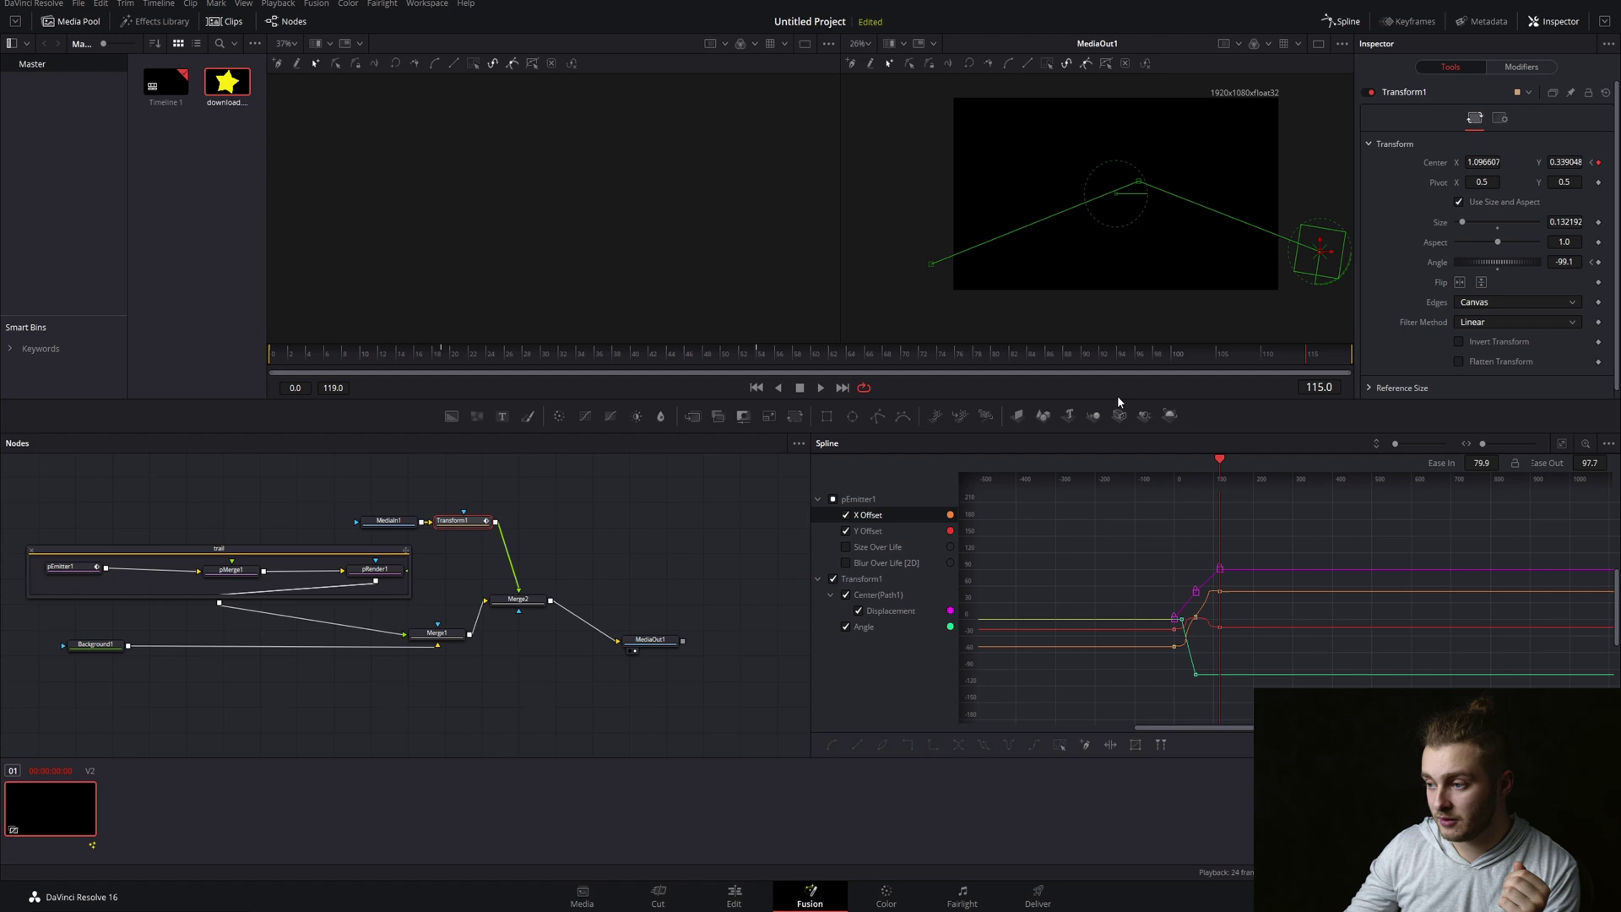
left_click_drag(1491, 260, 1472, 262)
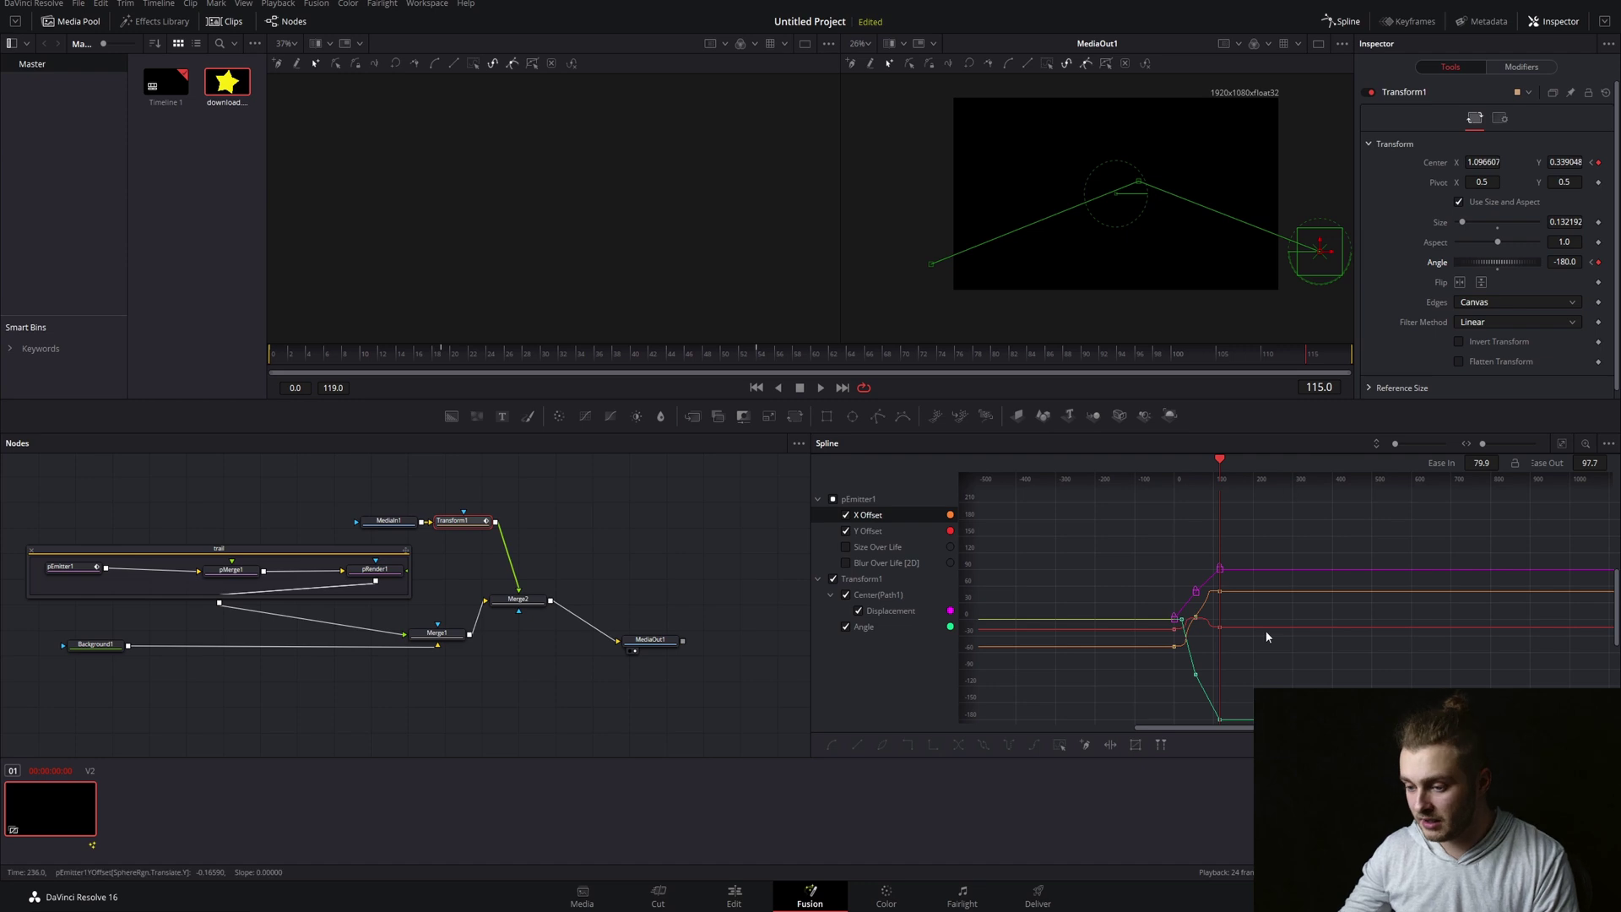
Hide the Angle and pEmitter offset curves and show only the Center(Path1) displacement curve
left_click(846, 628)
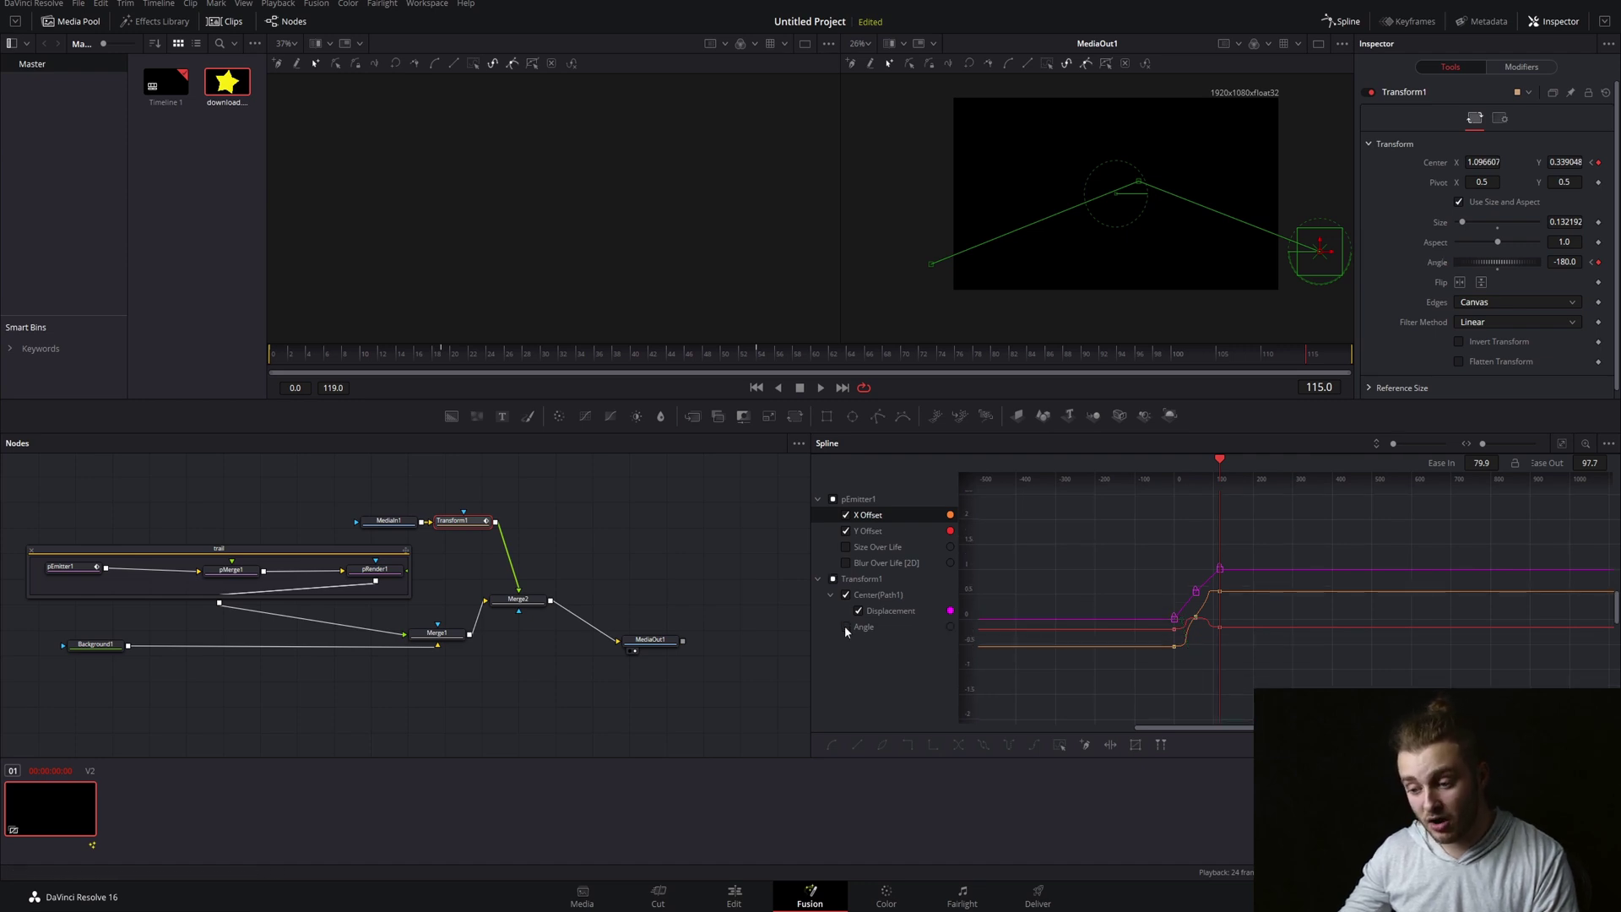
left_click(846, 531)
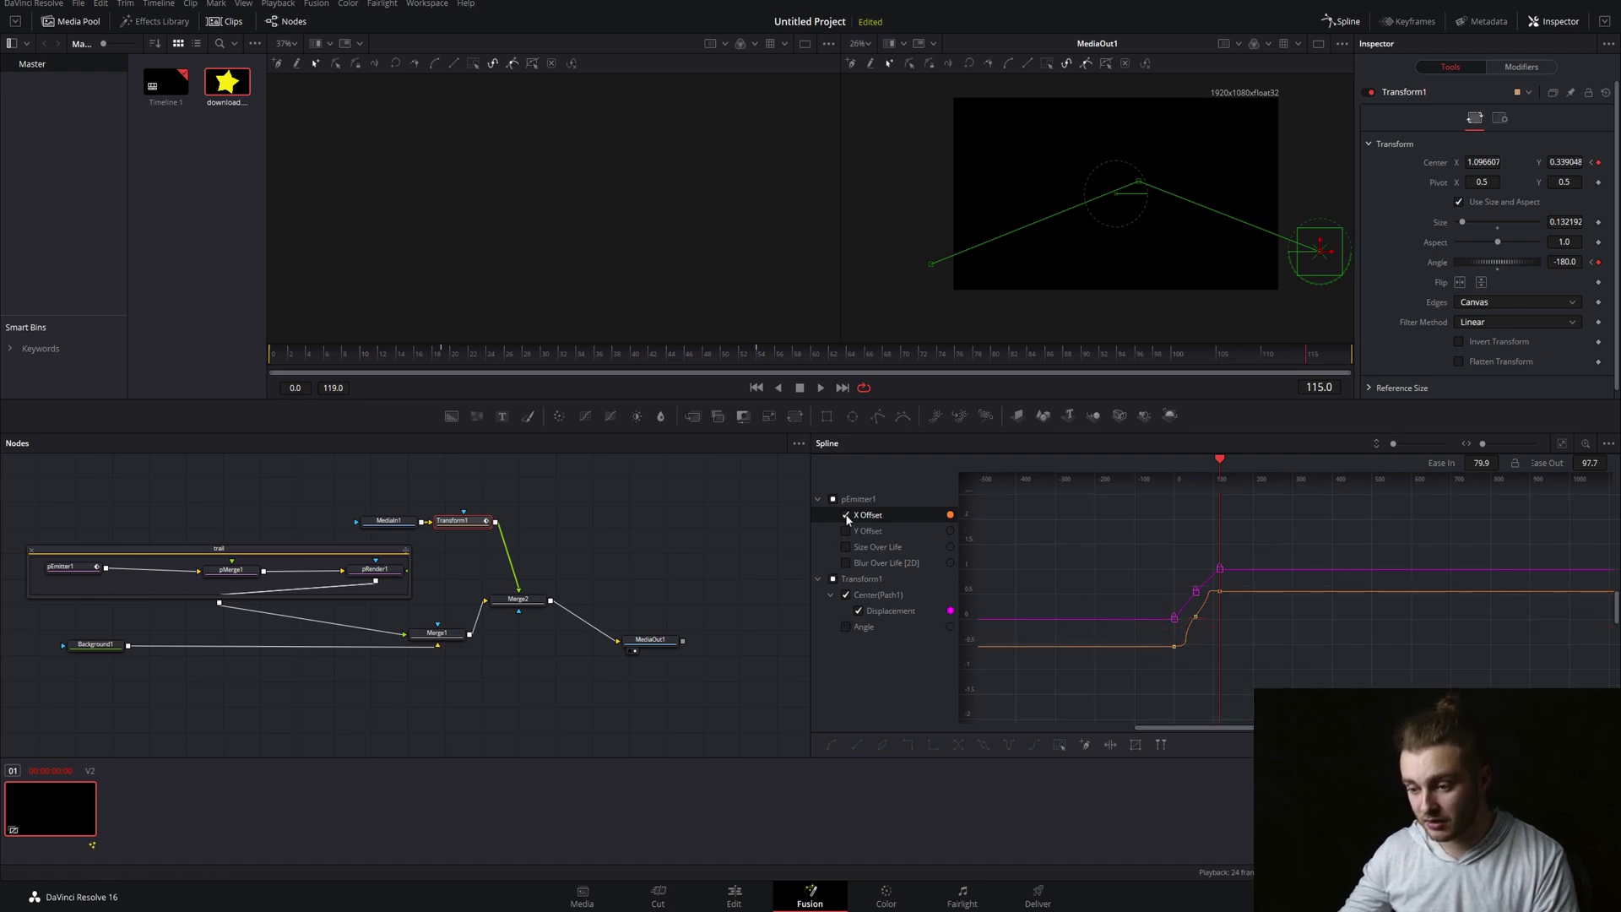
left_click(869, 593)
Make all Center(Path1) keyframes Smooth, then Flat, giving ease in about 50.9 and out about 50.1
left_click_drag(1179, 615, 1261, 673)
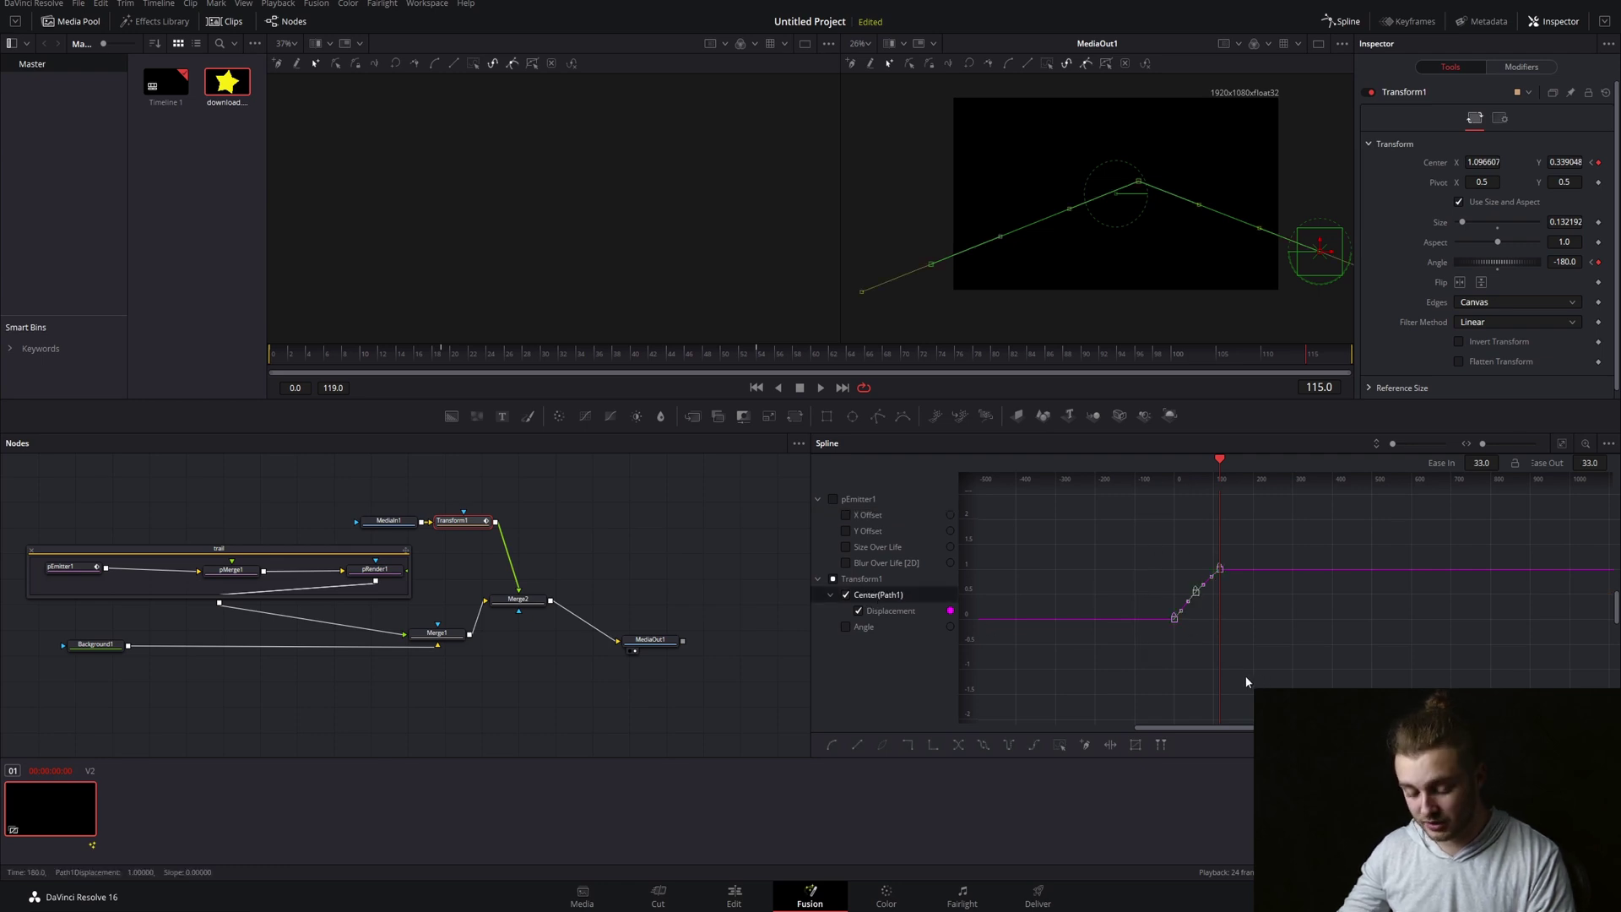
right_click(1195, 591)
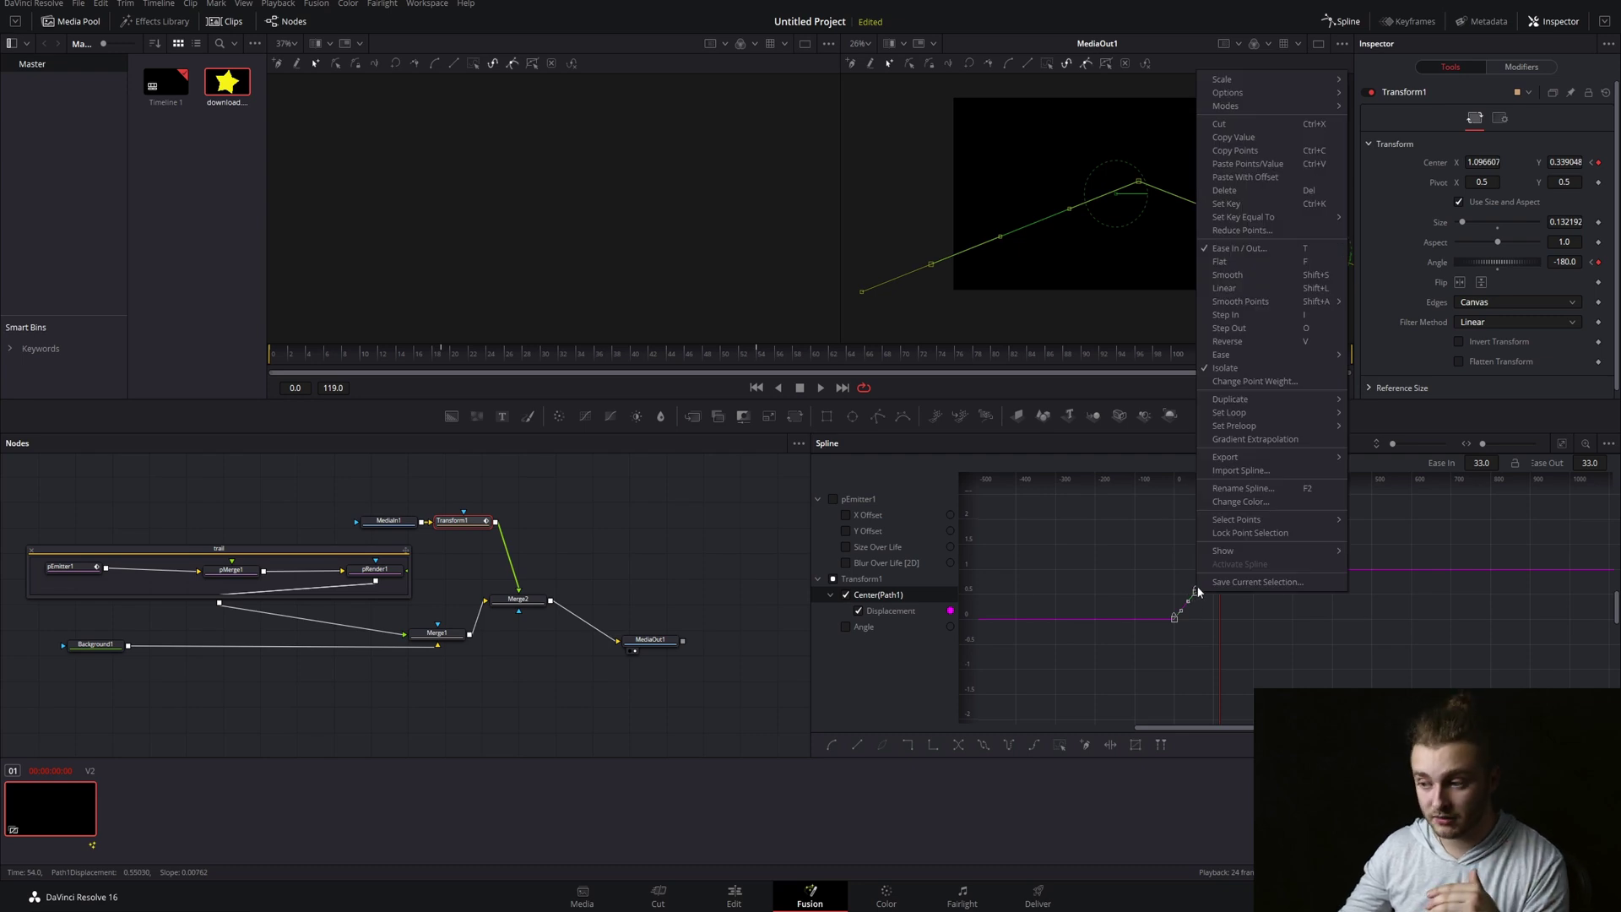
left_click(1240, 278)
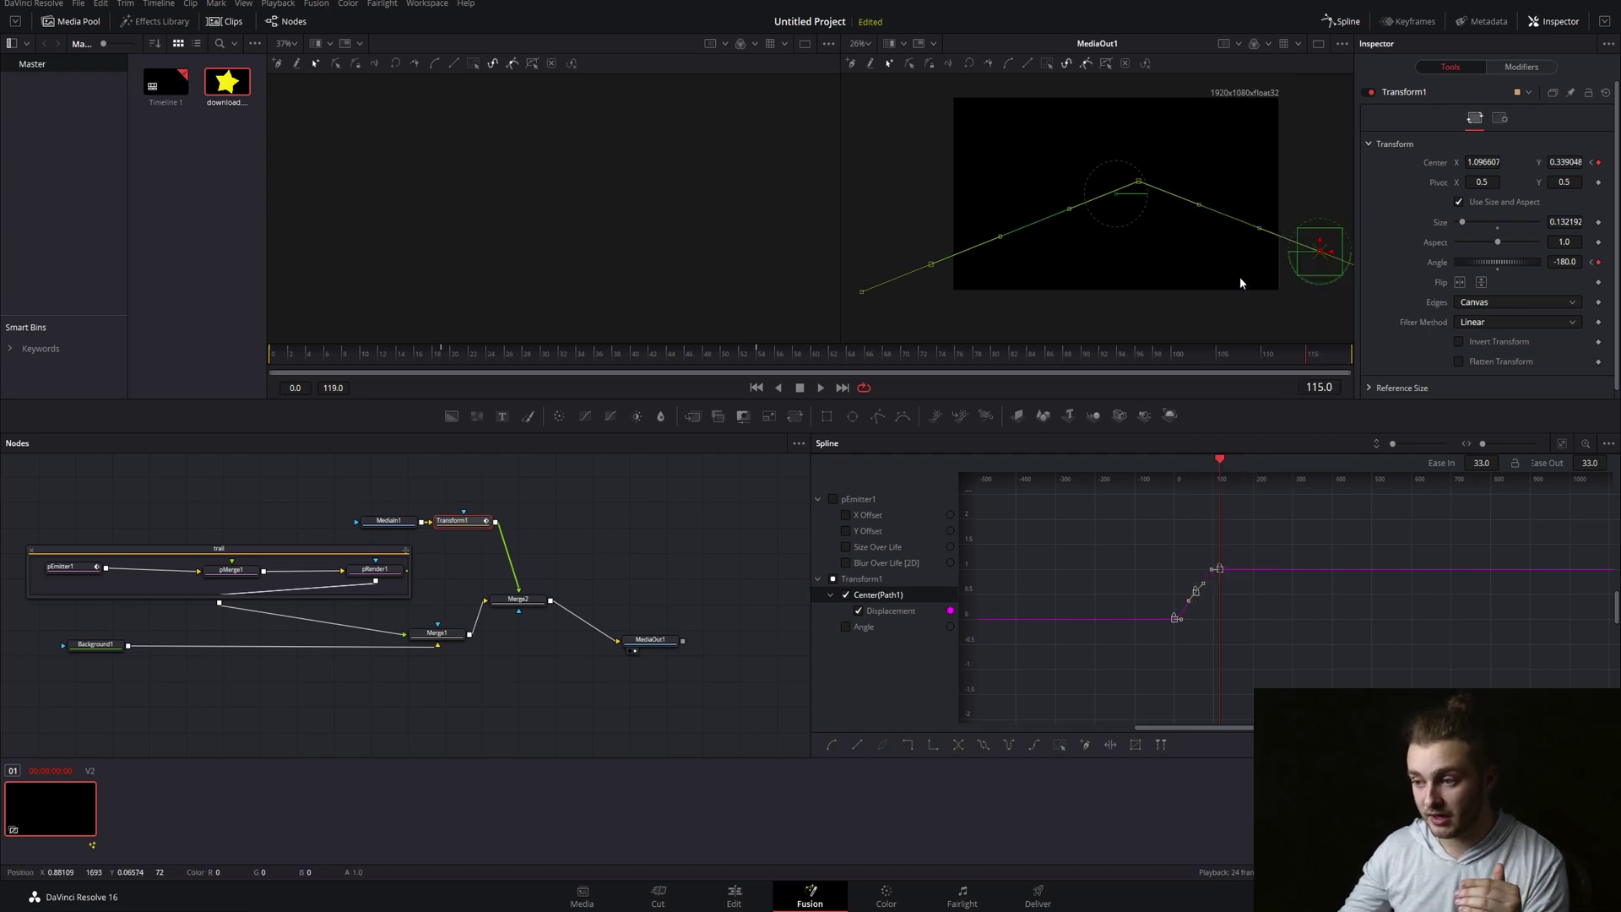
right_click(1194, 592)
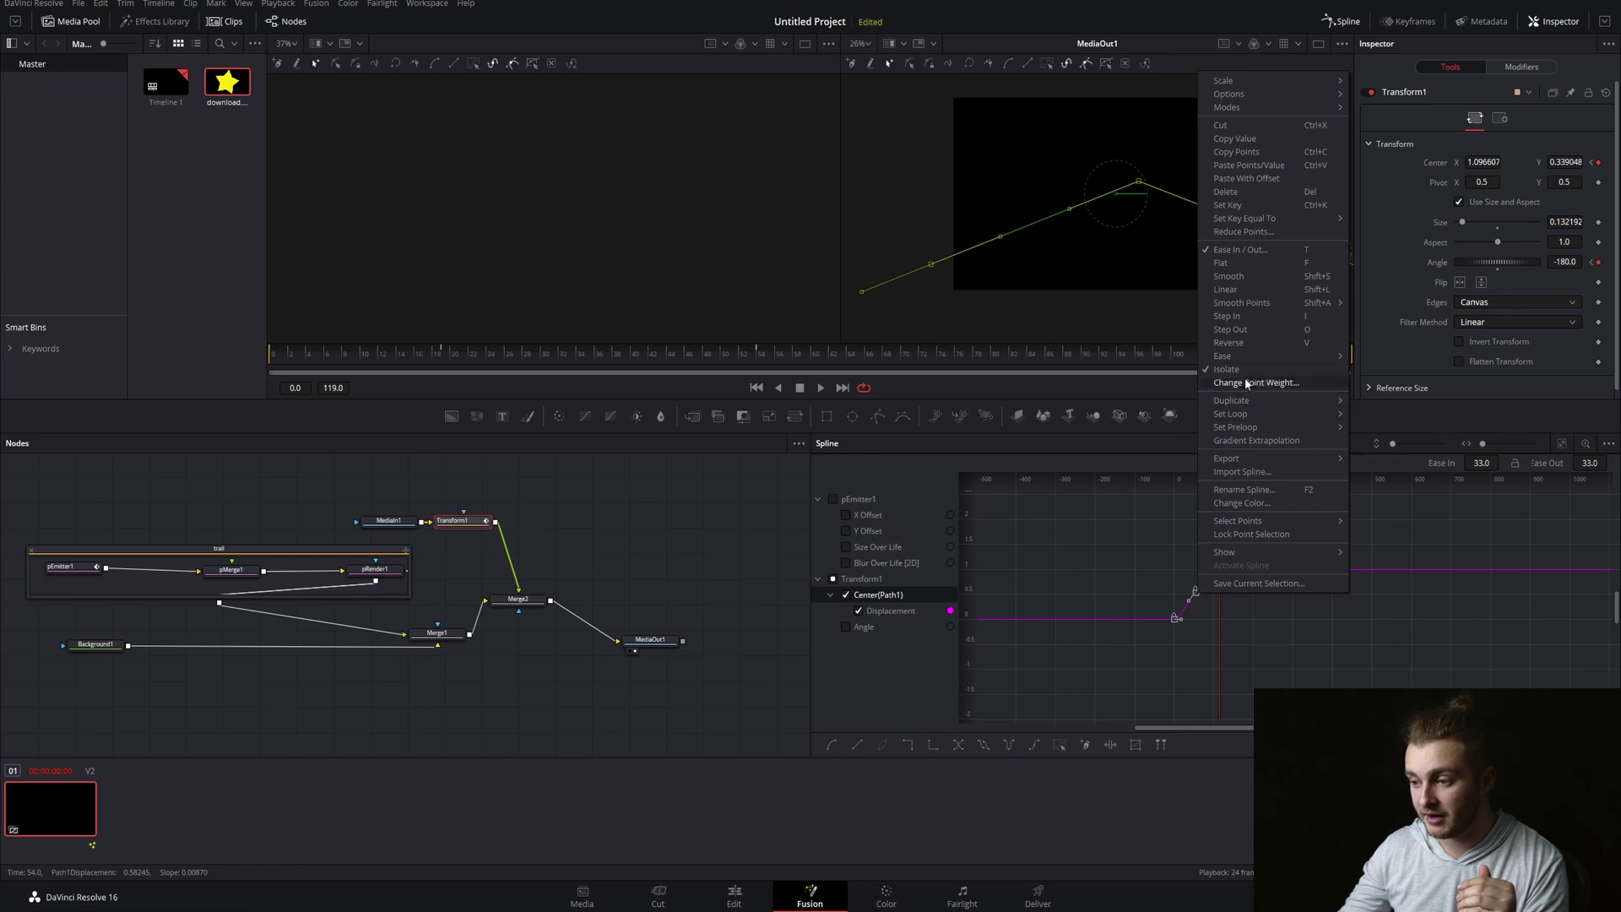
left_click(1238, 263)
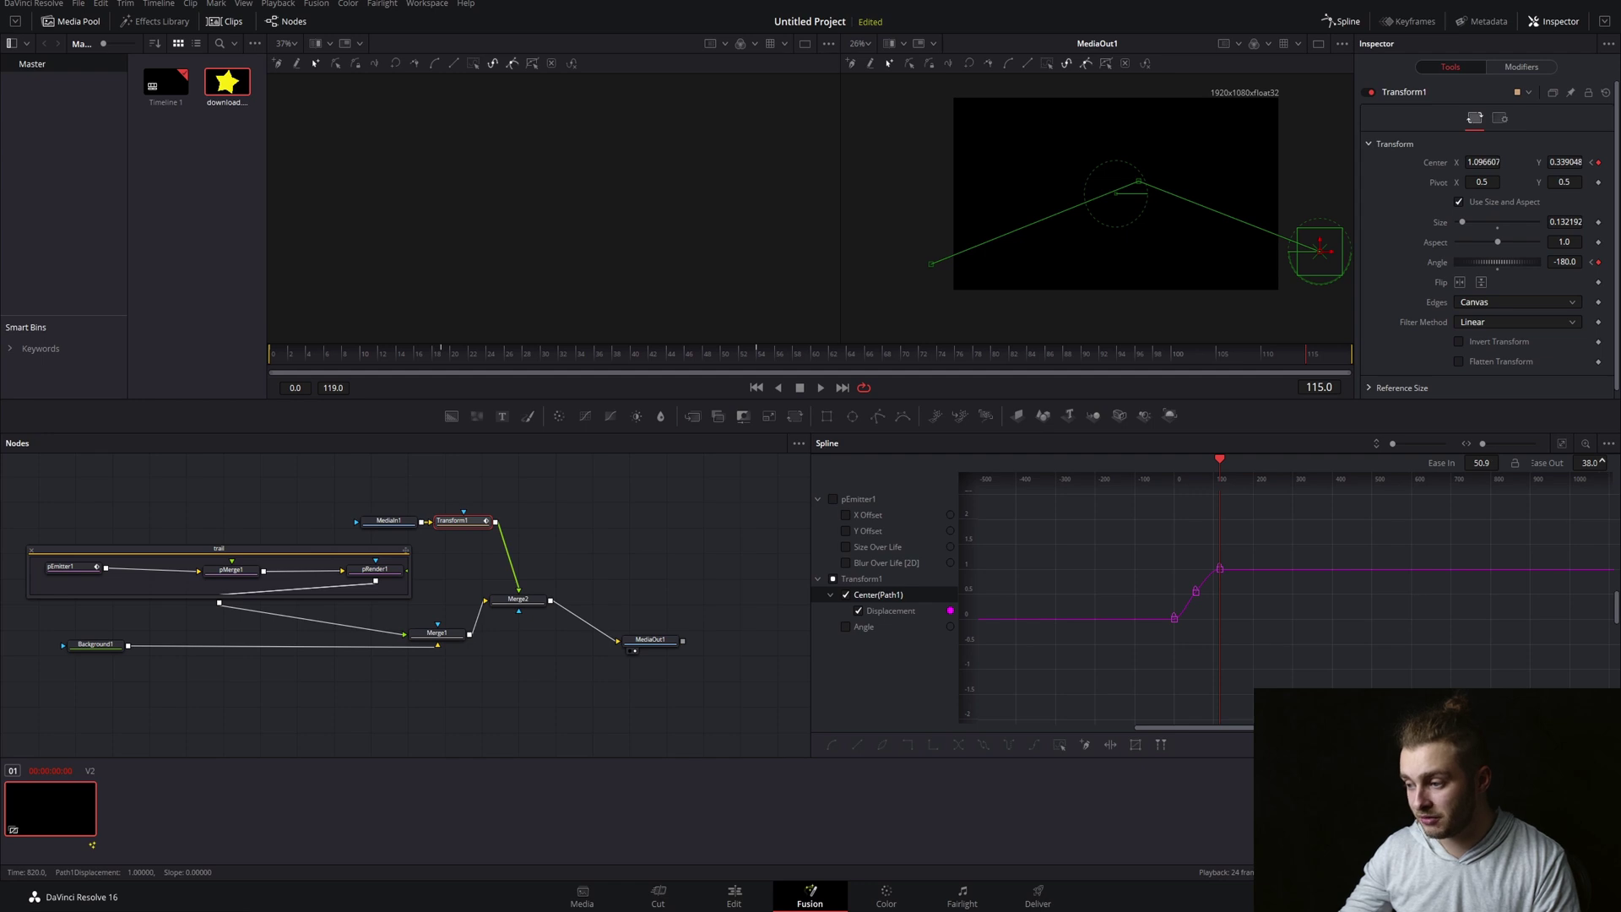
Play the animation from the start and raise the star's end position at the last frame
left_click_drag(525, 370, 200, 351)
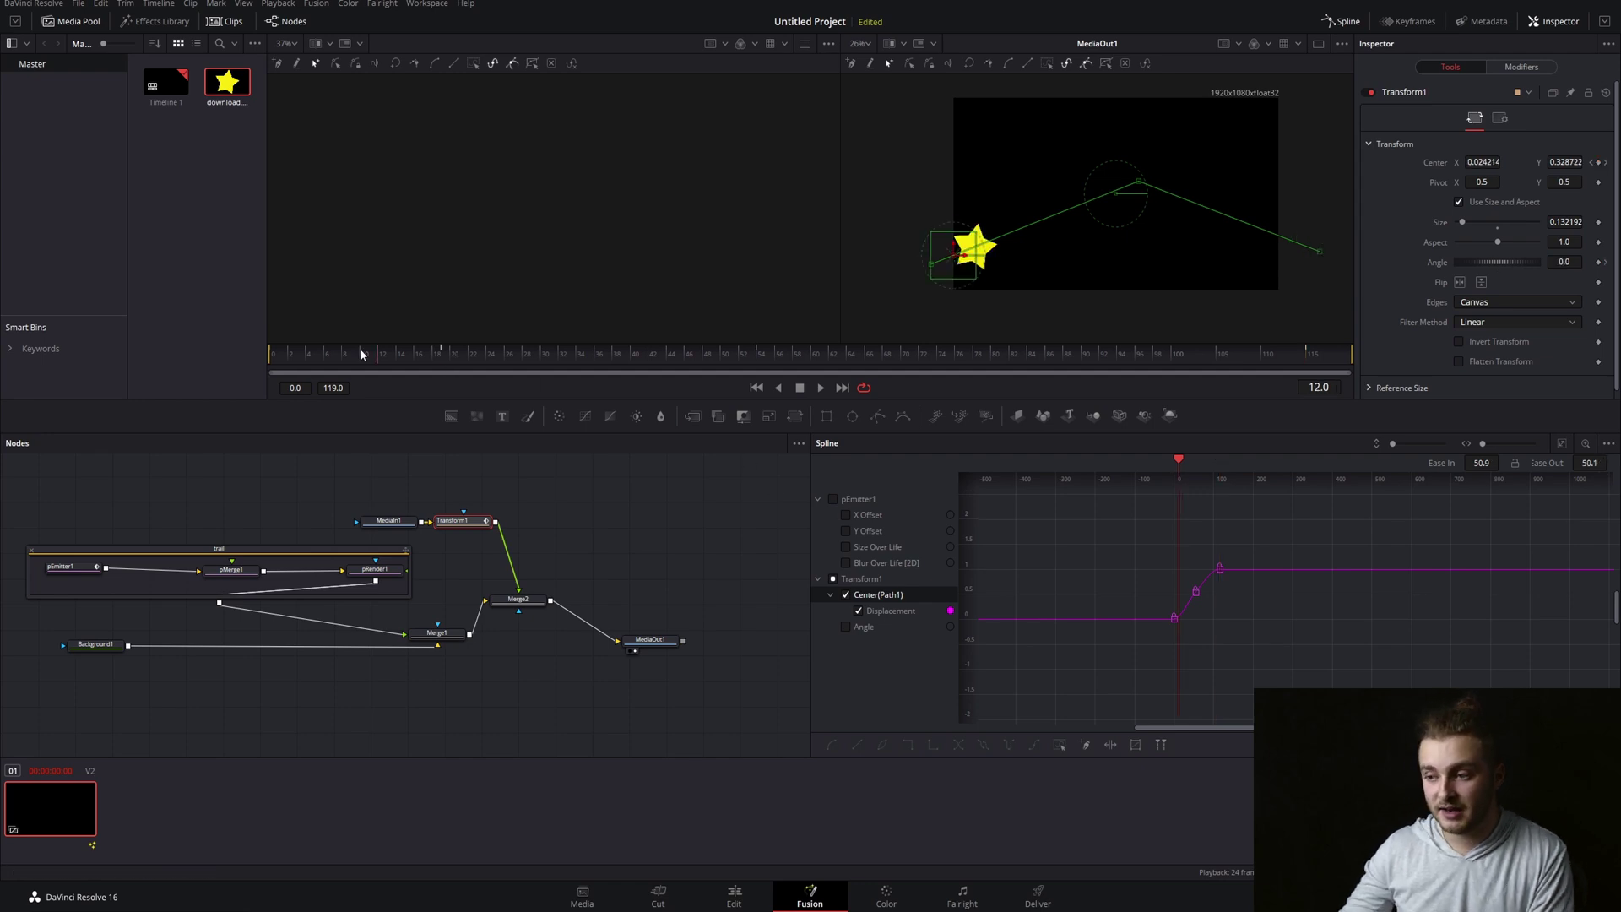
key("space")
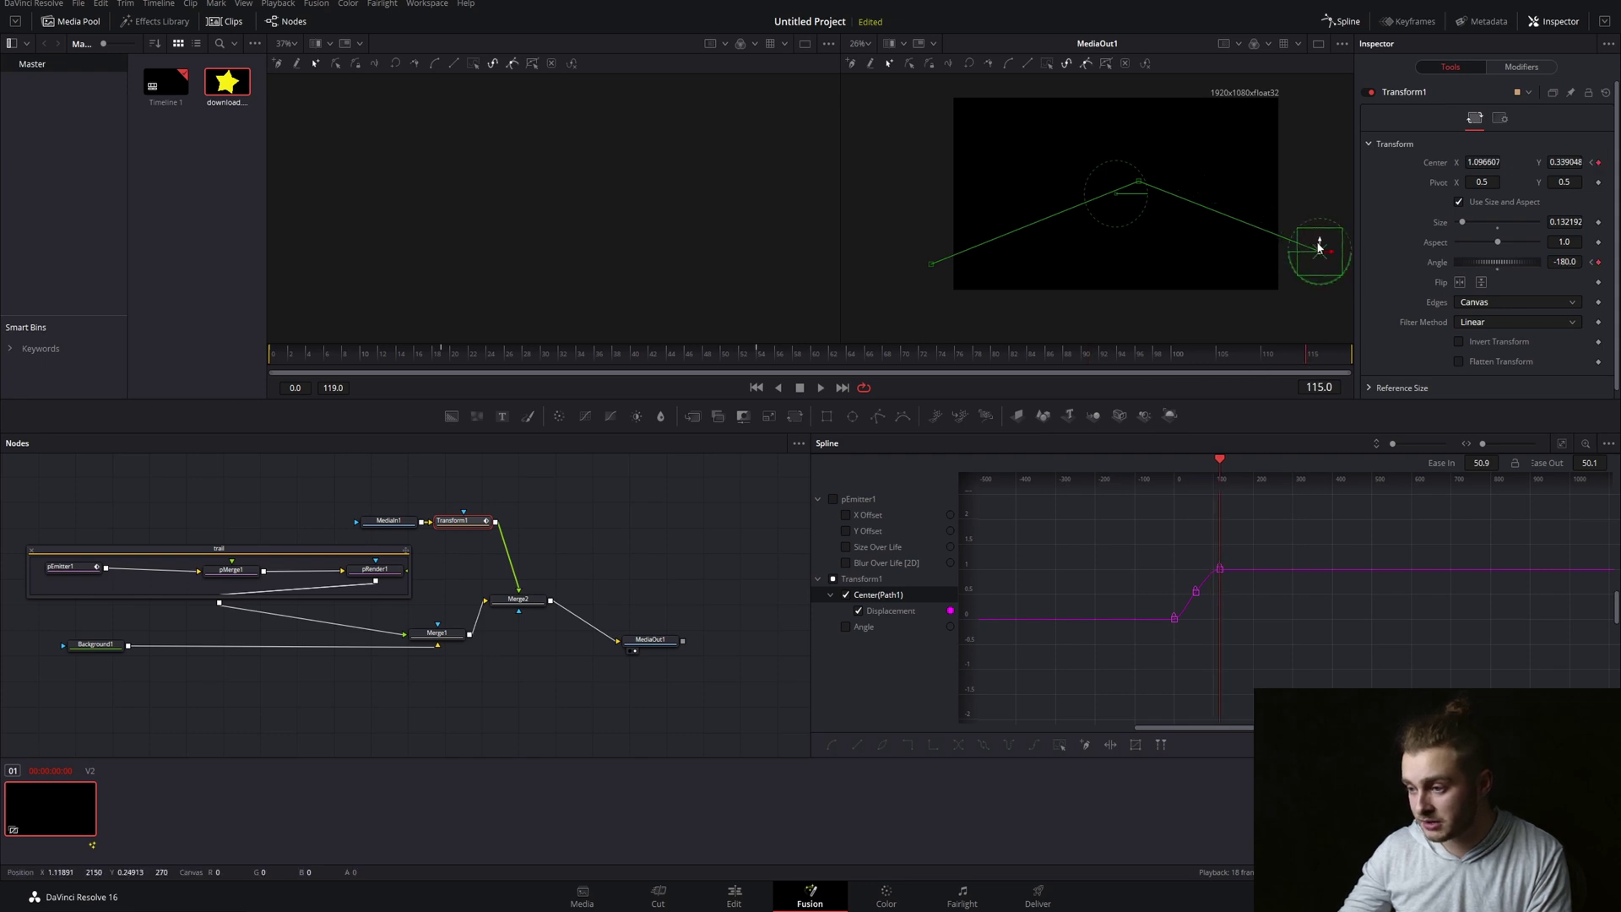
left_click_drag(1317, 247, 1319, 232)
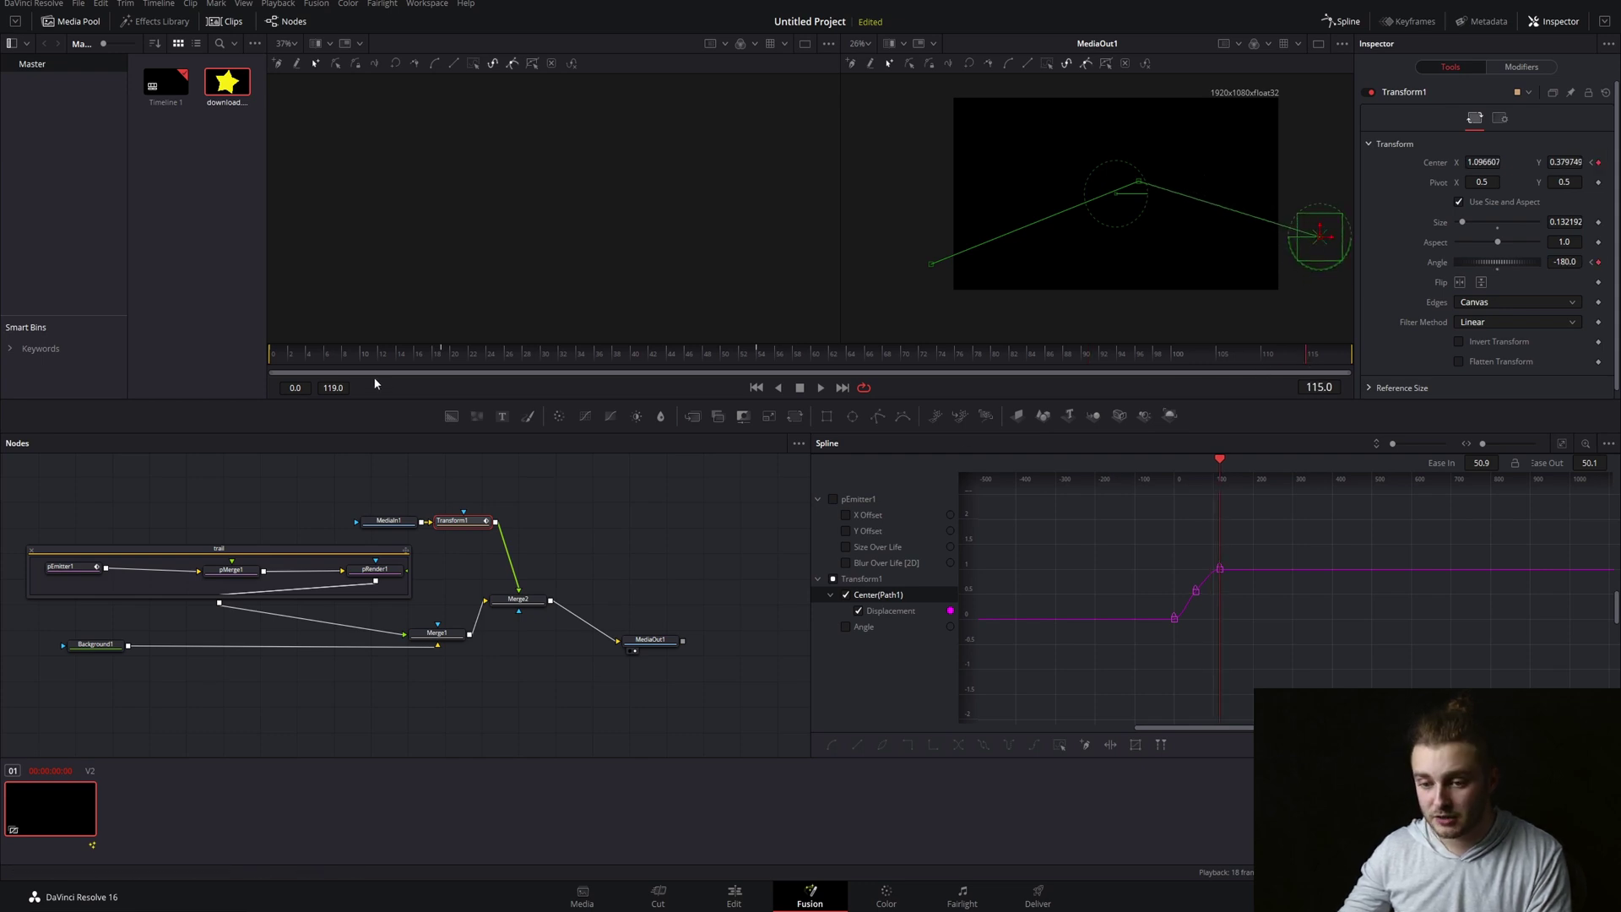
At frame 54, raise the star's mid-path position and the path start point, then scrub to preview
left_click_drag(423, 348, 577, 337)
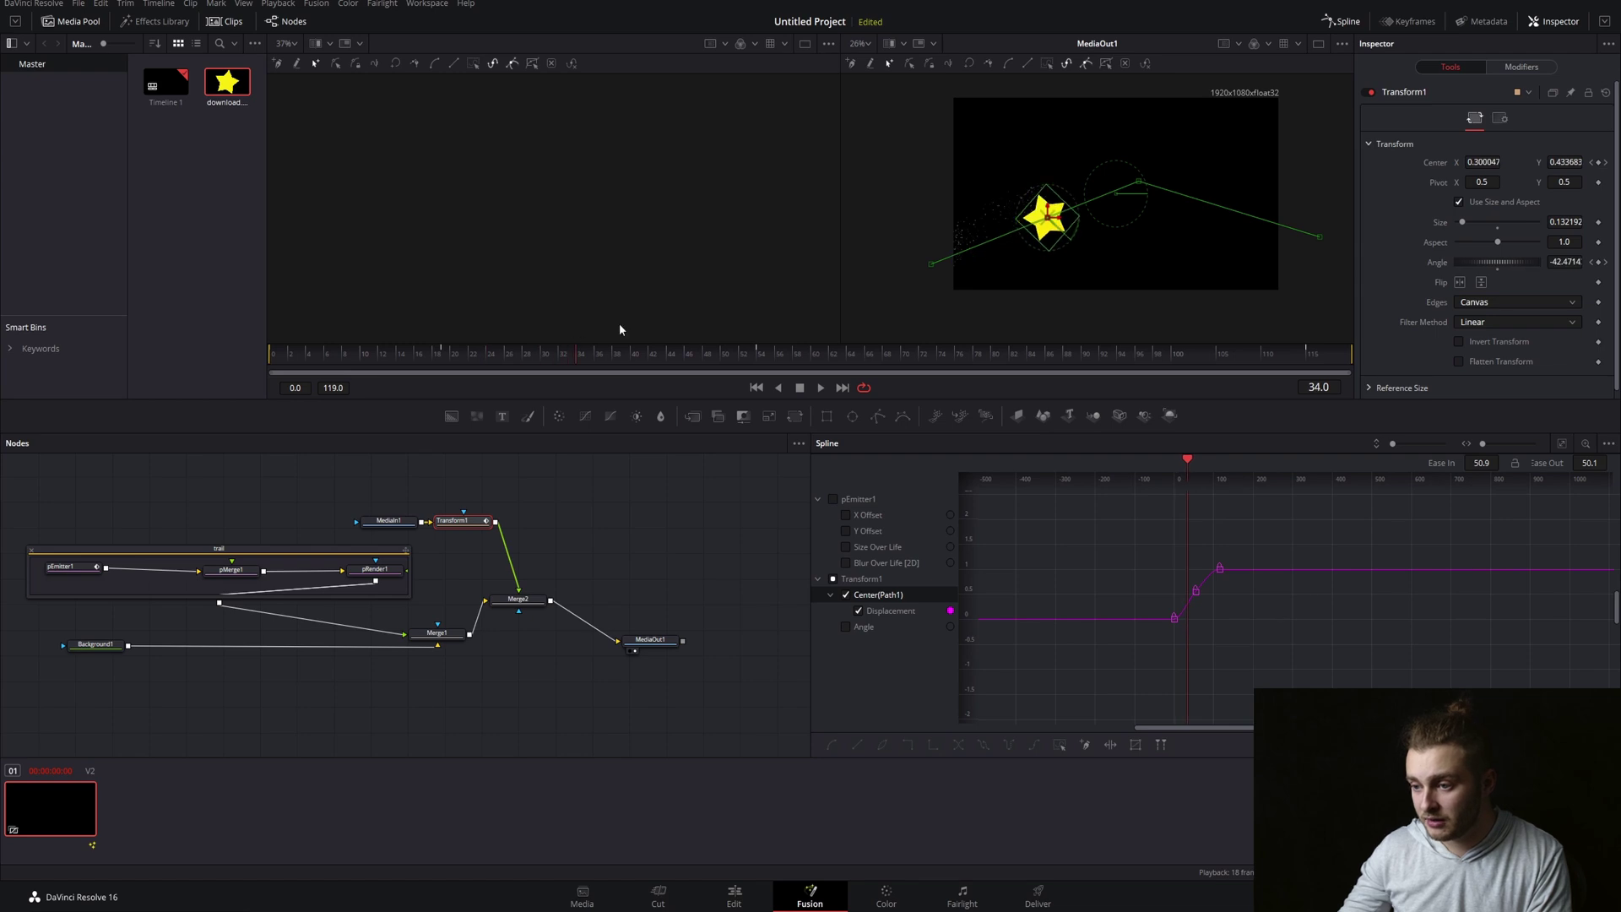
key("space")
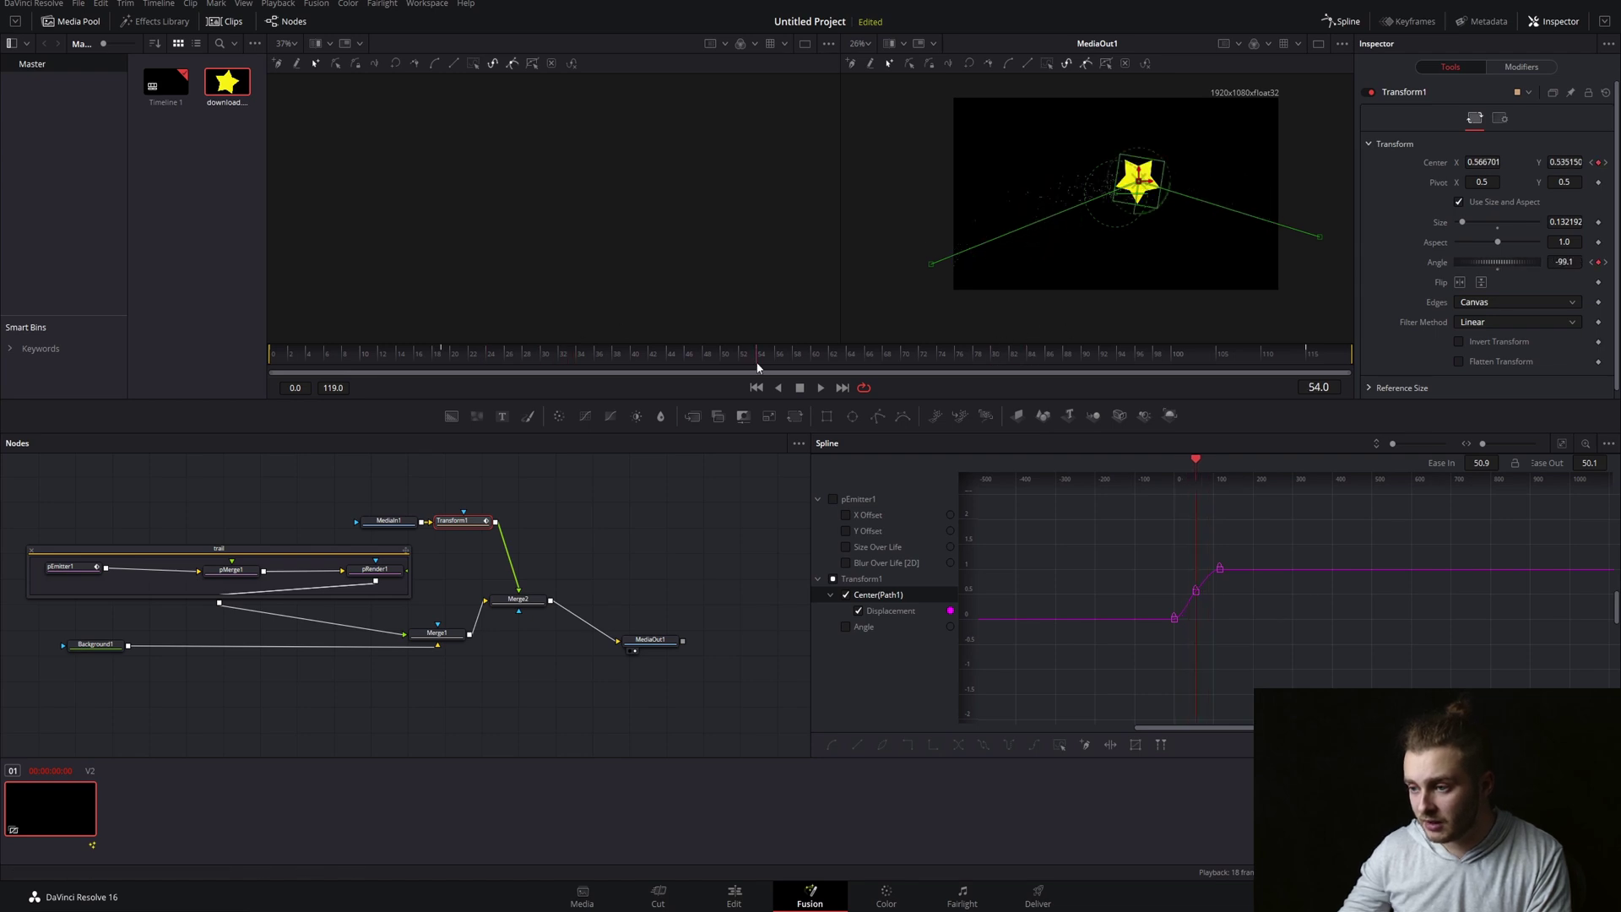
key("space")
left_click_drag(1141, 178, 1140, 166)
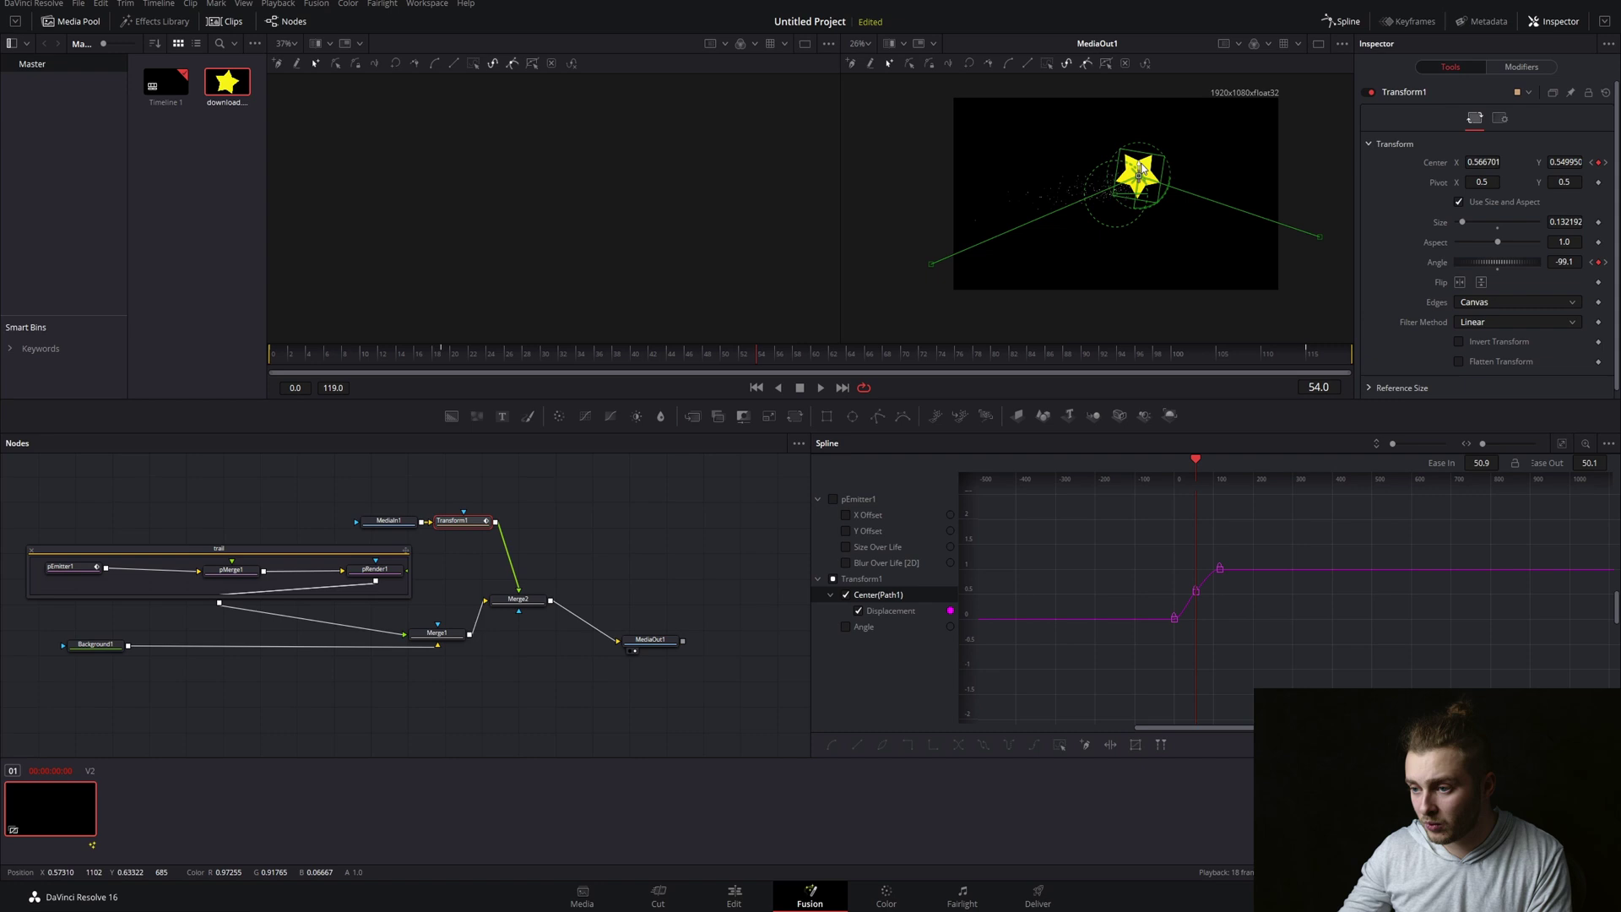
left_click_drag(929, 268, 925, 242)
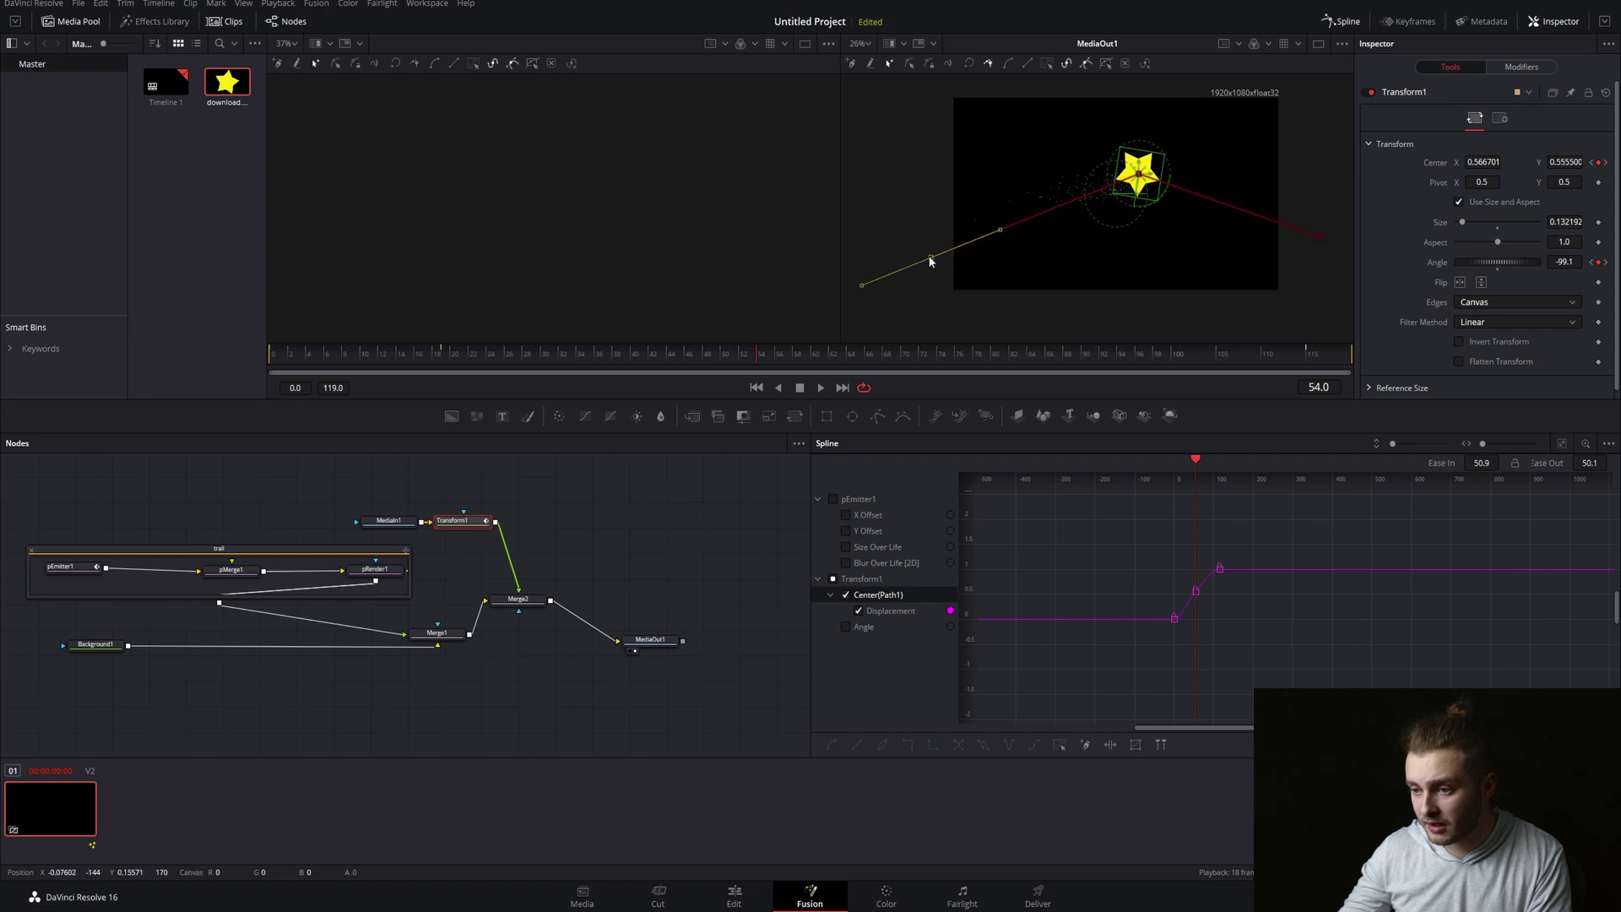
left_click(270, 377)
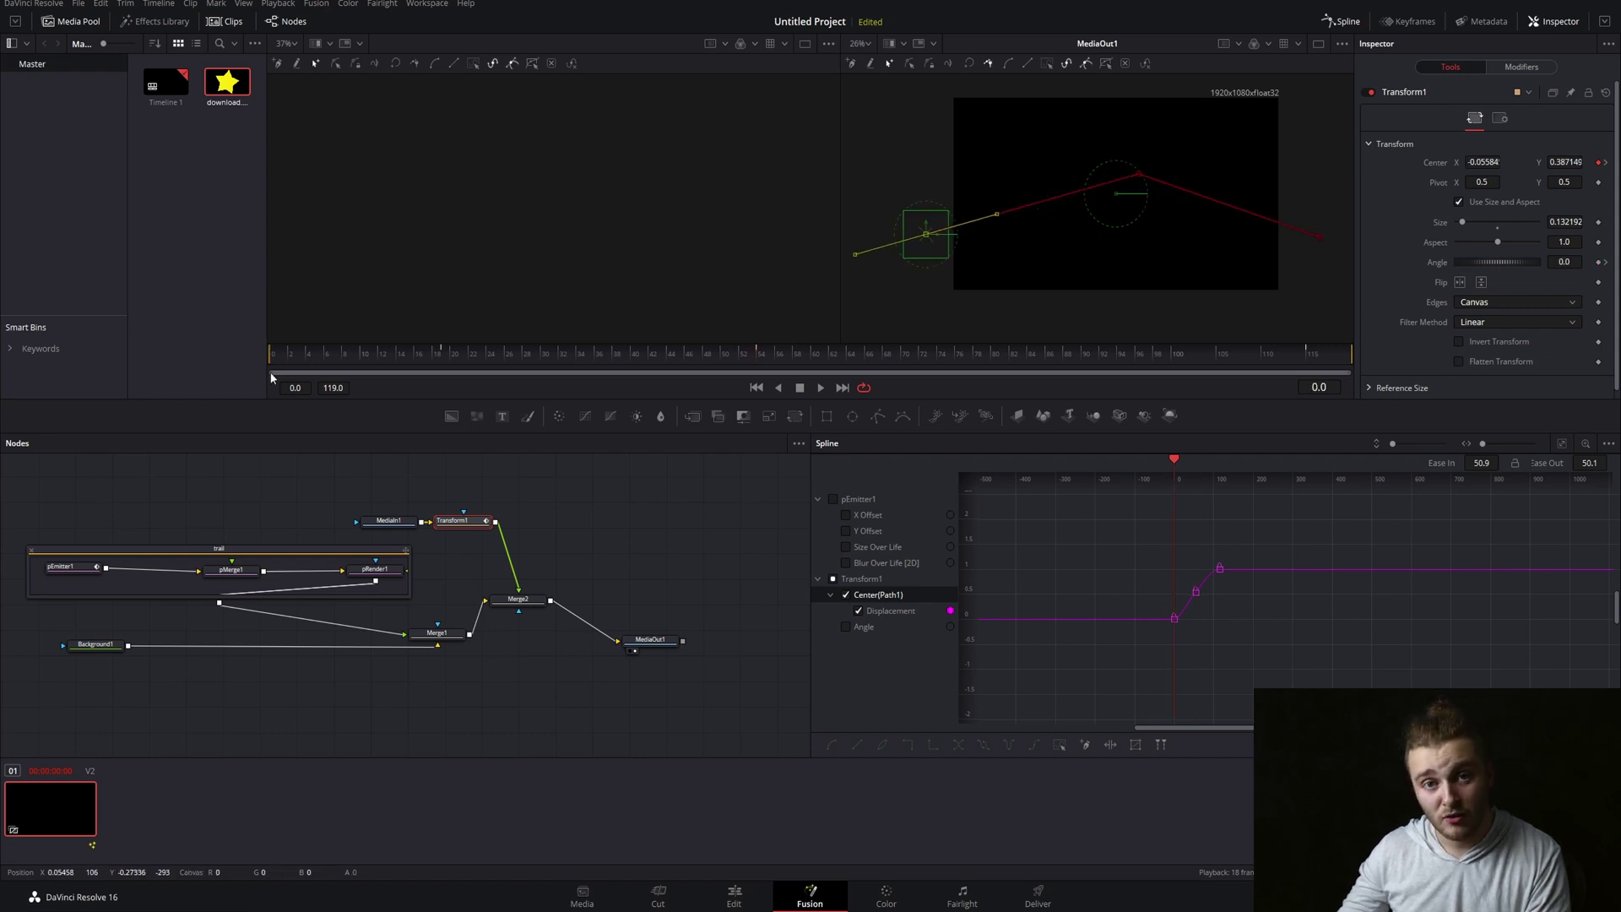
mouse_move(270, 377)
left_mouse_down()
mouse_move(718, 343)
mouse_move(1275, 380)
left_mouse_up()
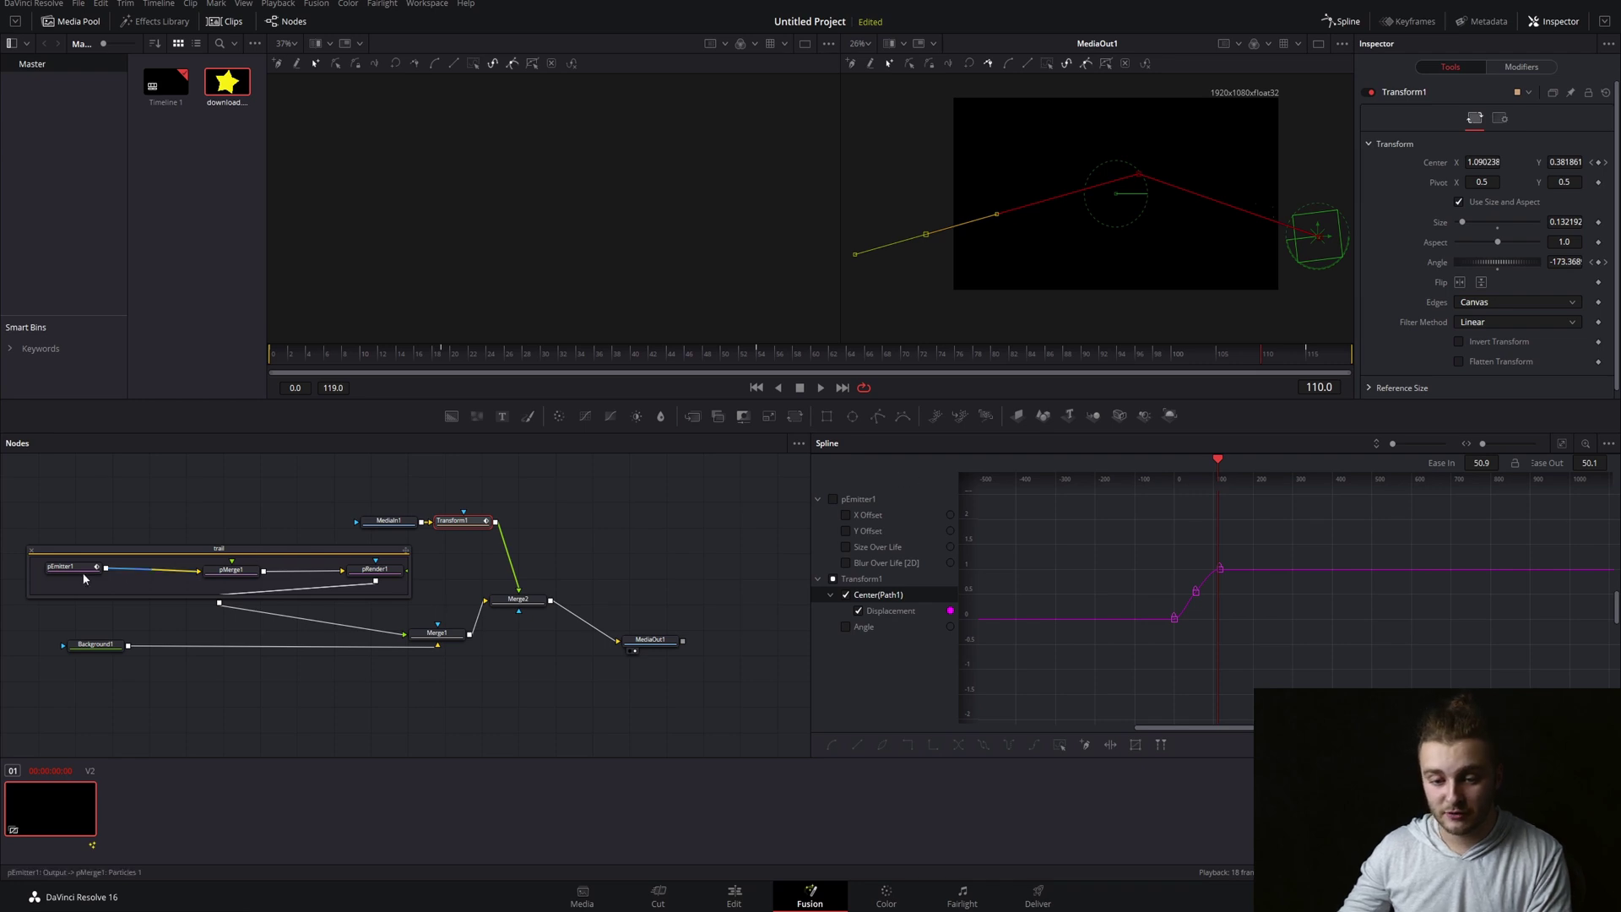
Colour the pEmitter1 particles bright yellow in Style > Color Controls, then collapse the trail group
left_click(59, 565)
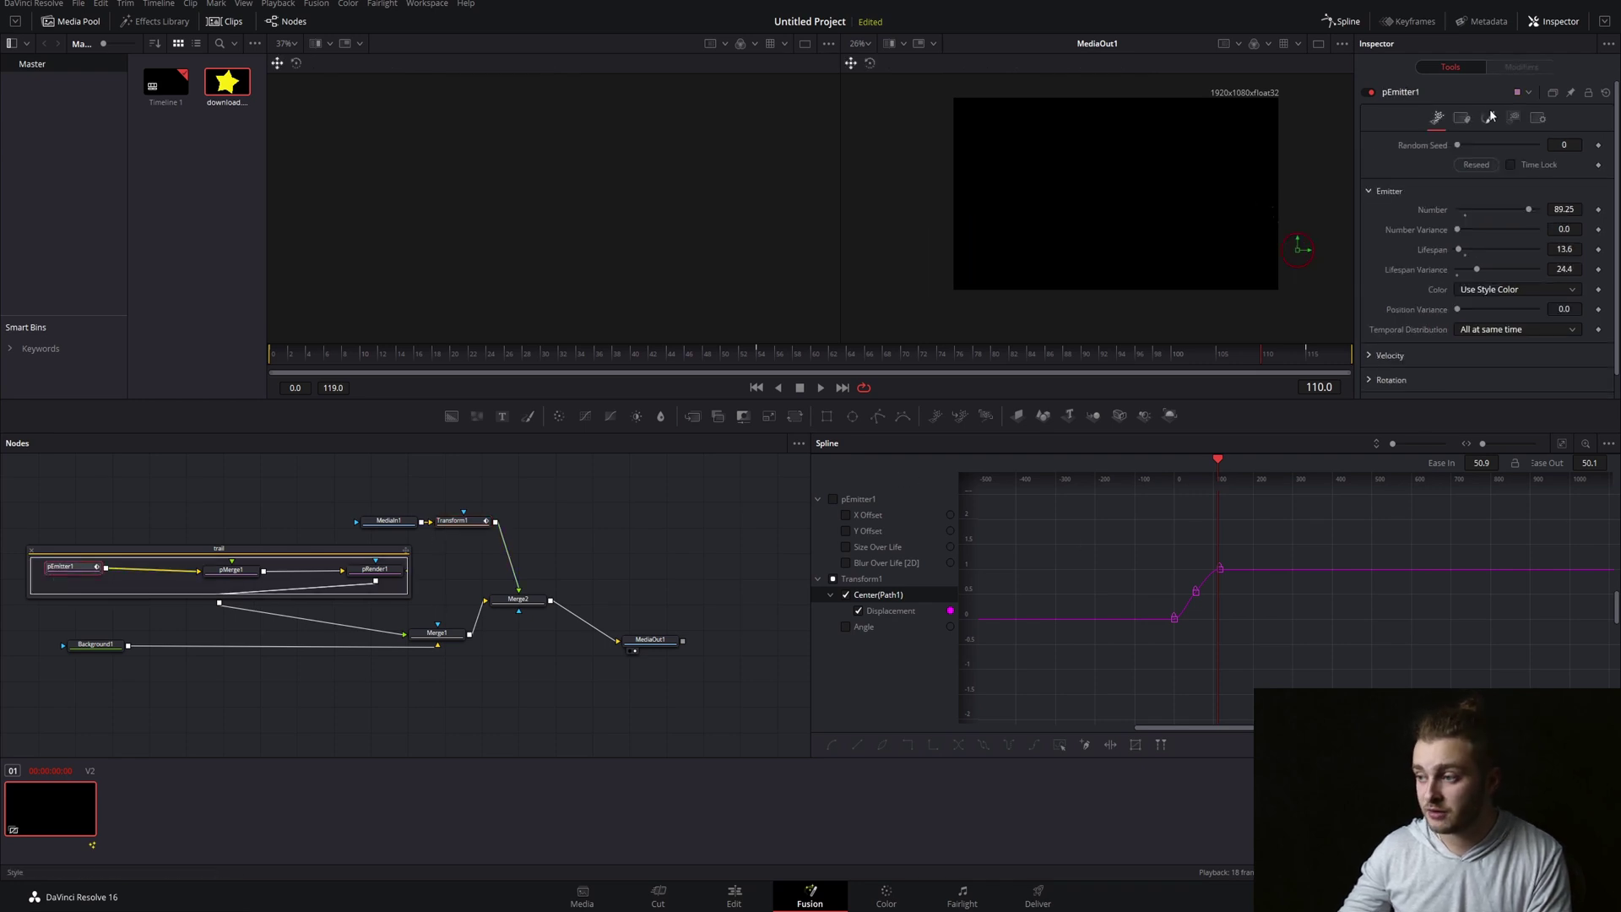
left_click(1491, 117)
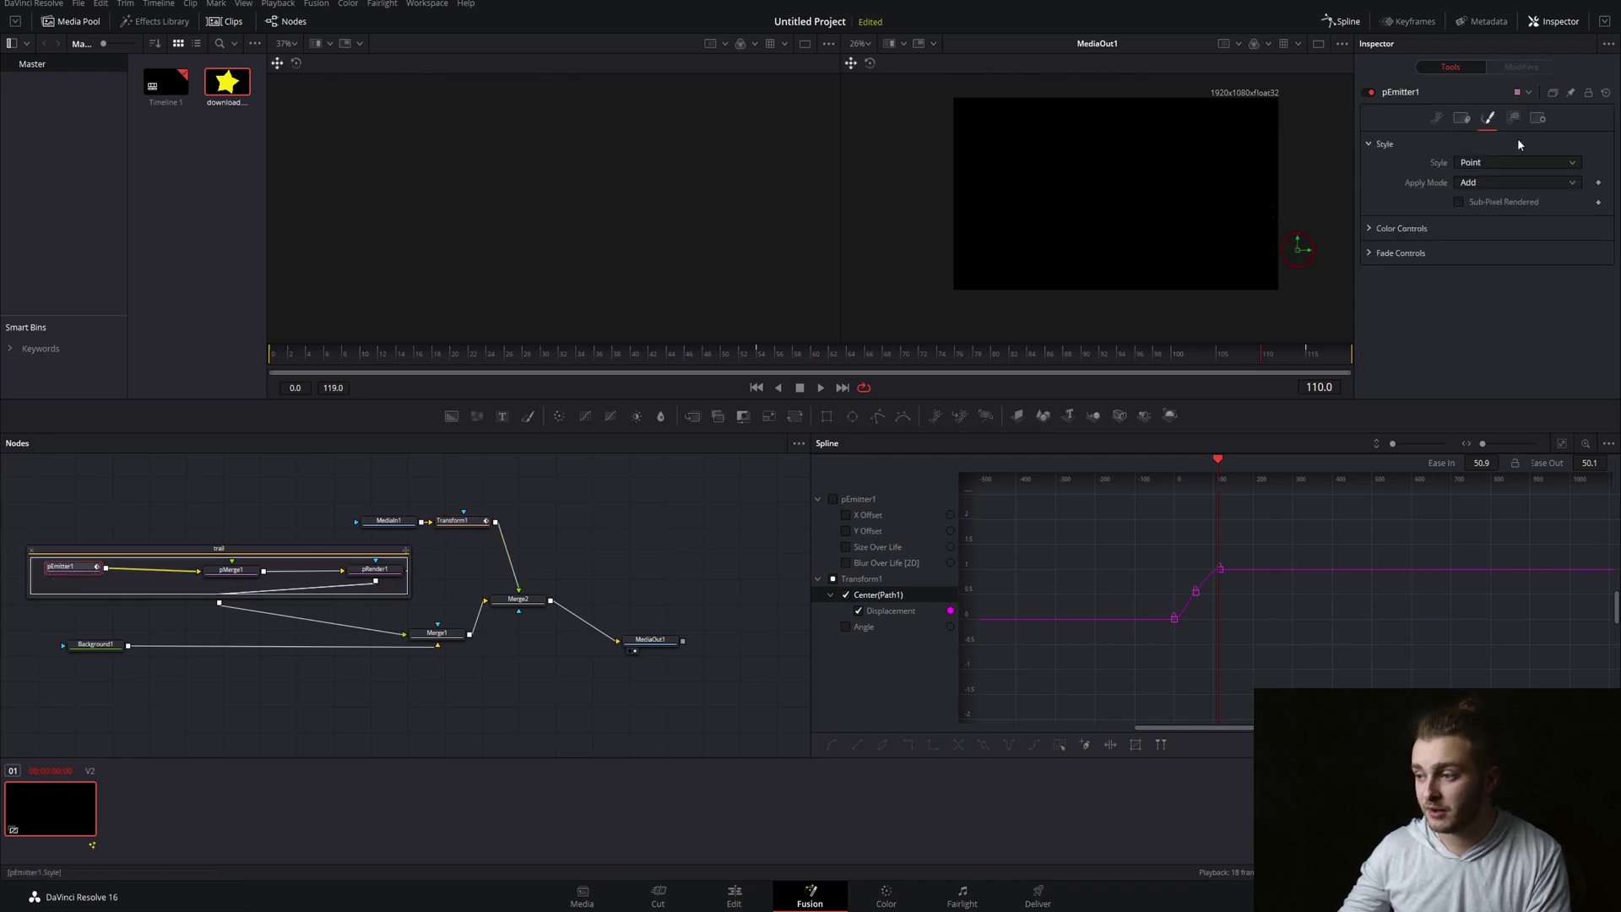
left_click(1373, 232)
left_click(1571, 276)
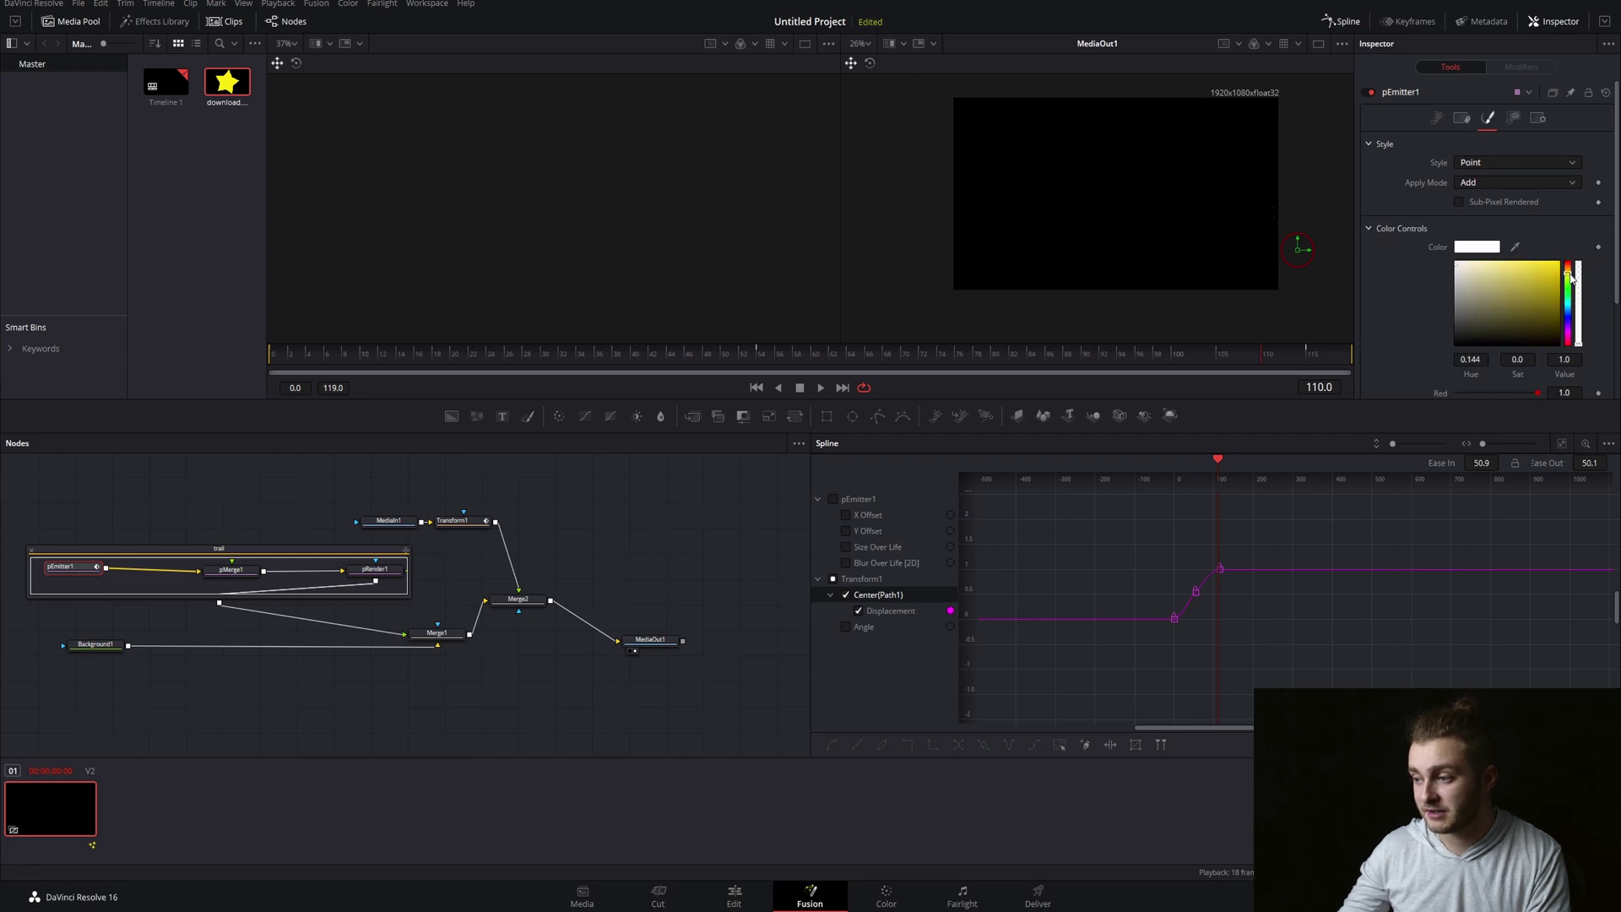
left_click_drag(1562, 284, 1566, 264)
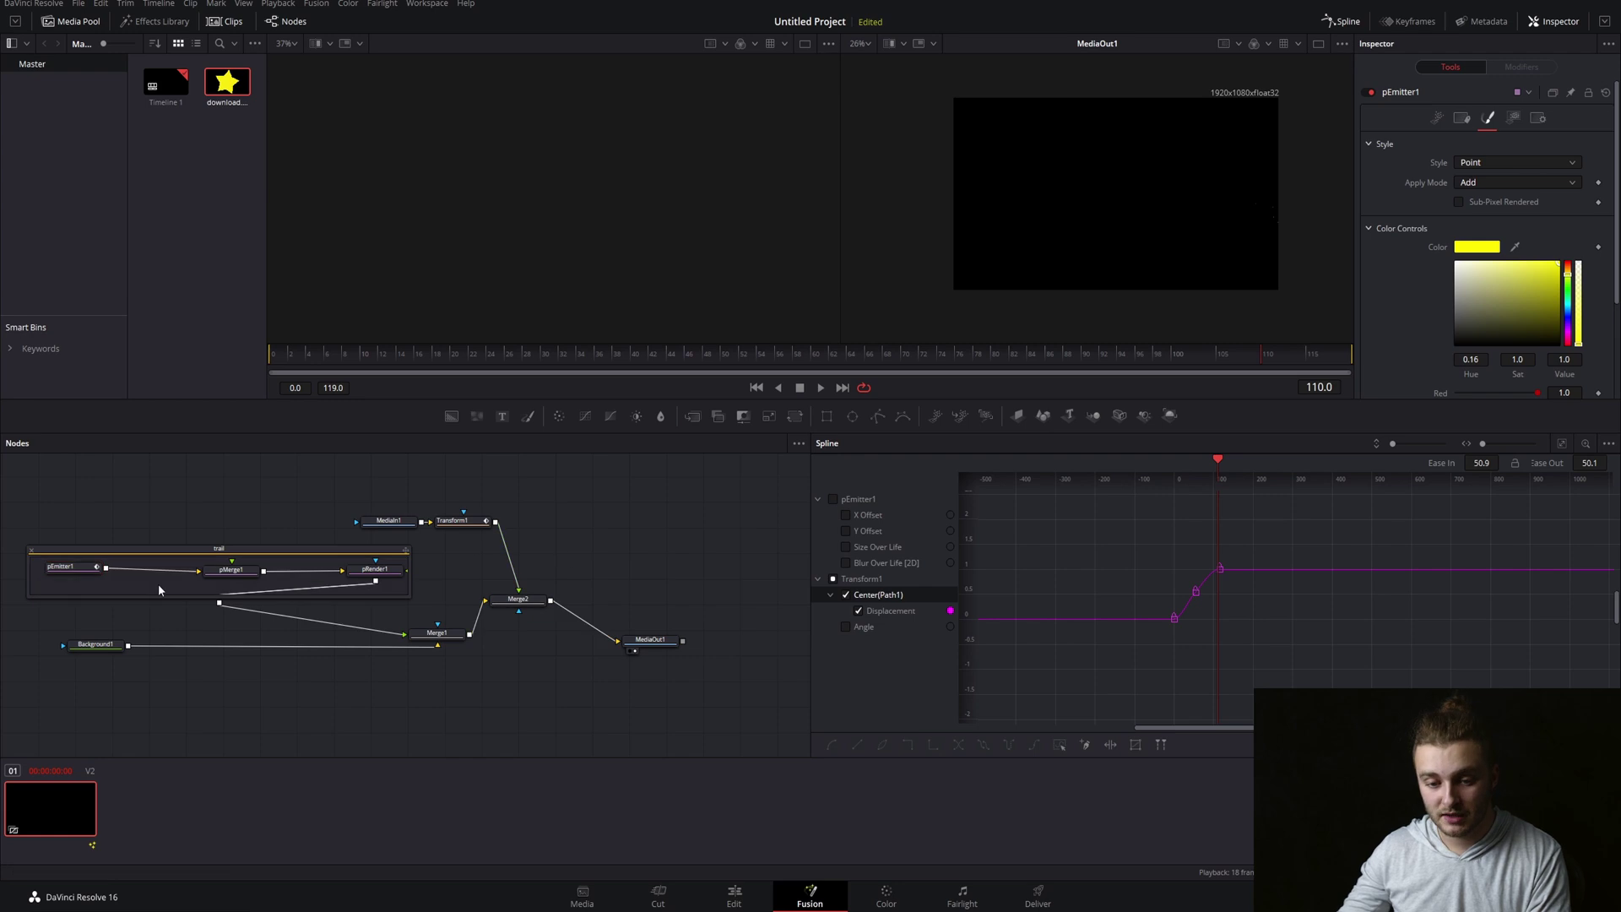
left_click(32, 554)
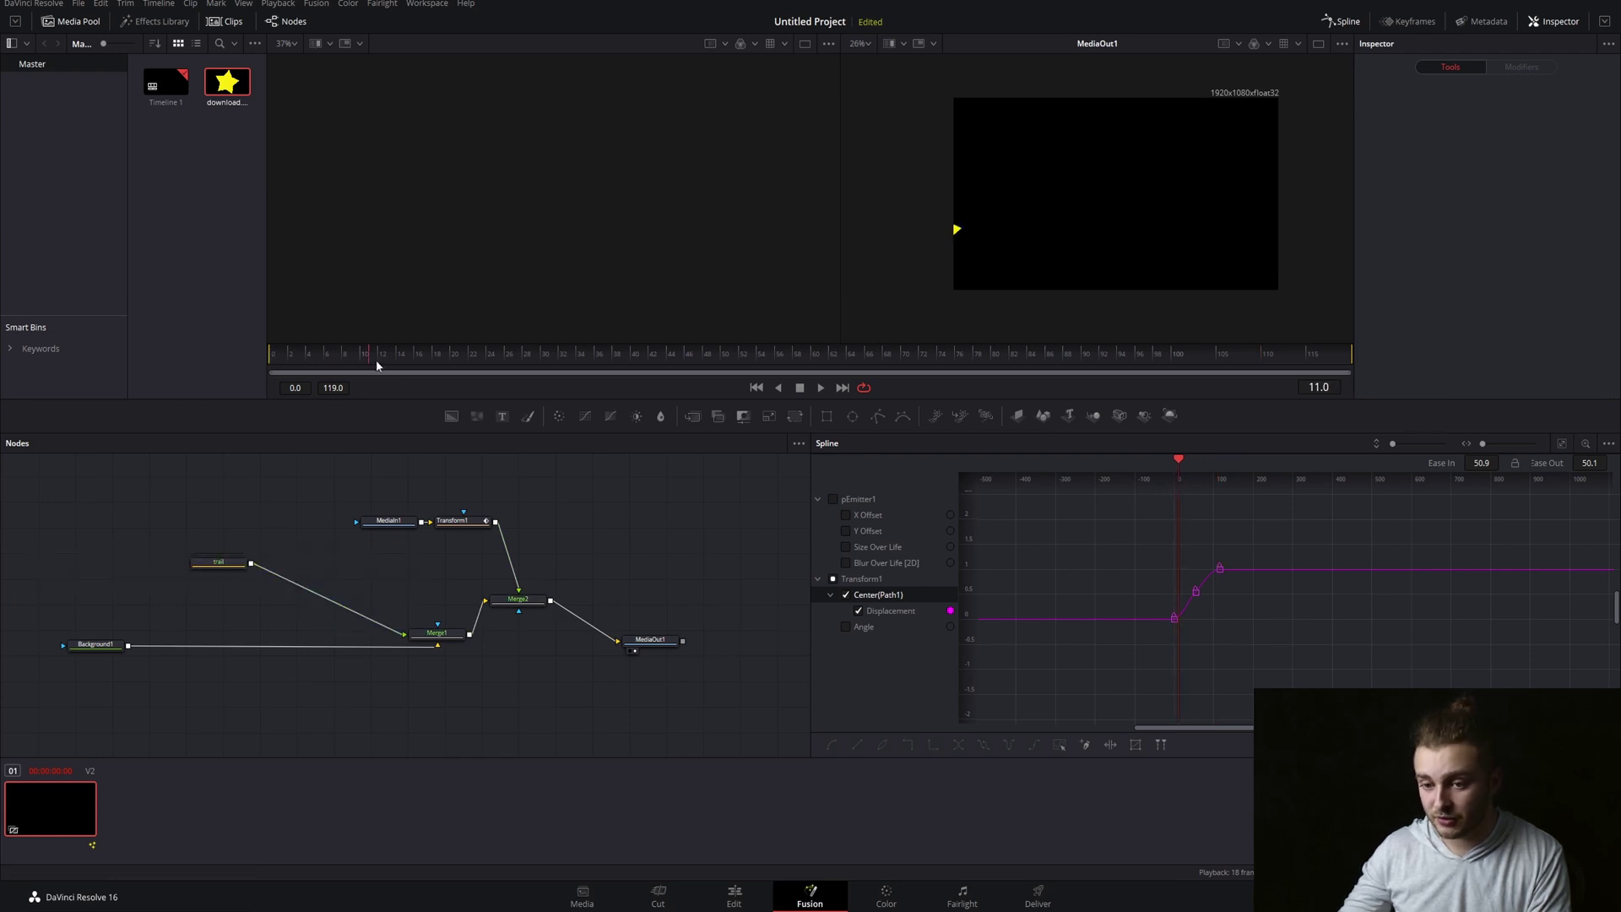
mouse_move(377, 360)
left_mouse_down()
mouse_move(900, 357)
mouse_move(1310, 416)
left_mouse_up()
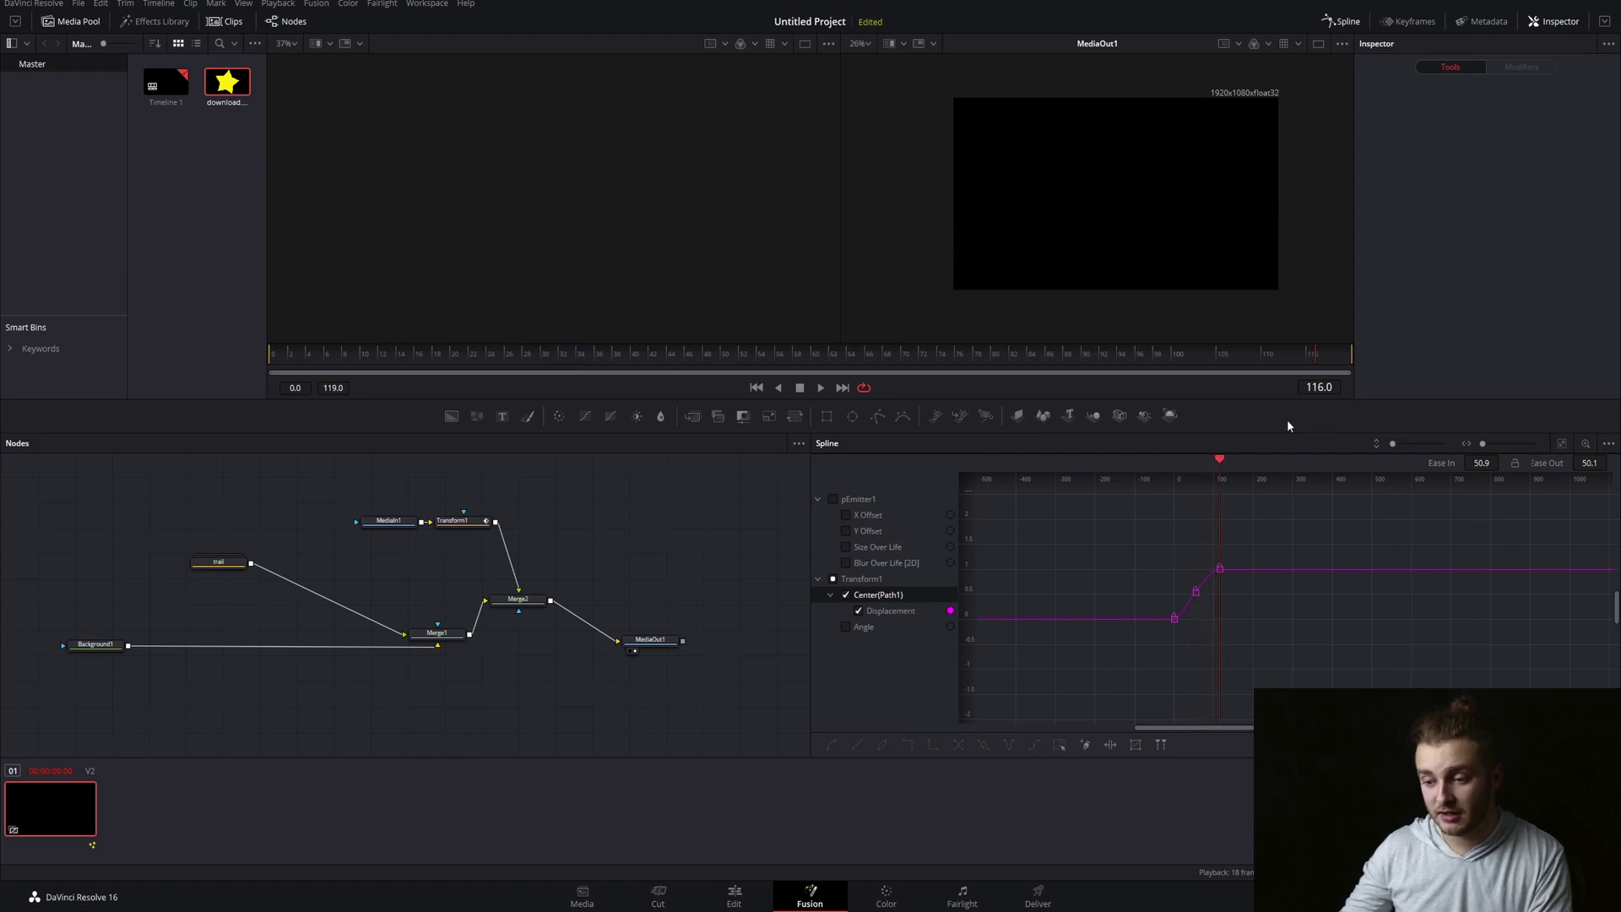